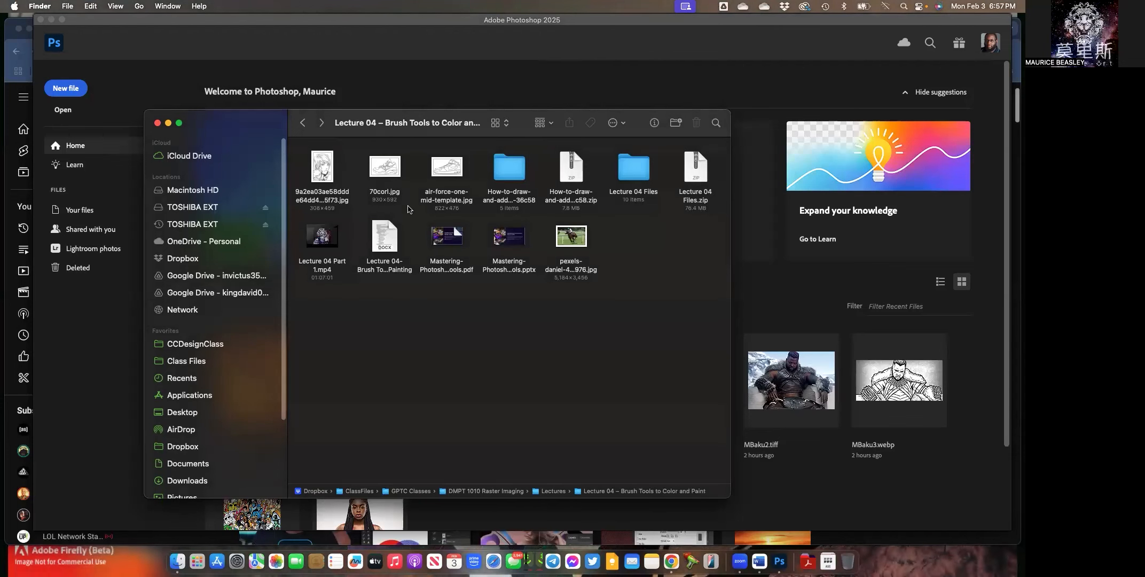
Open MBaku3.psd from the Lecture 04 Files folder in Photoshop, assigning the working RGB profile.
double_click(633, 176)
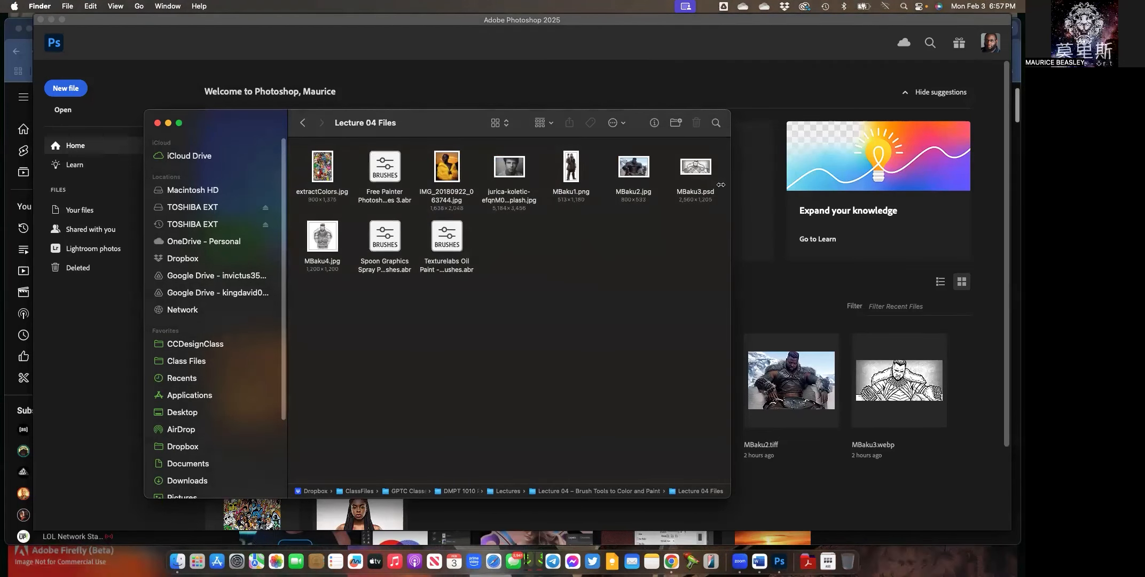
click(696, 167)
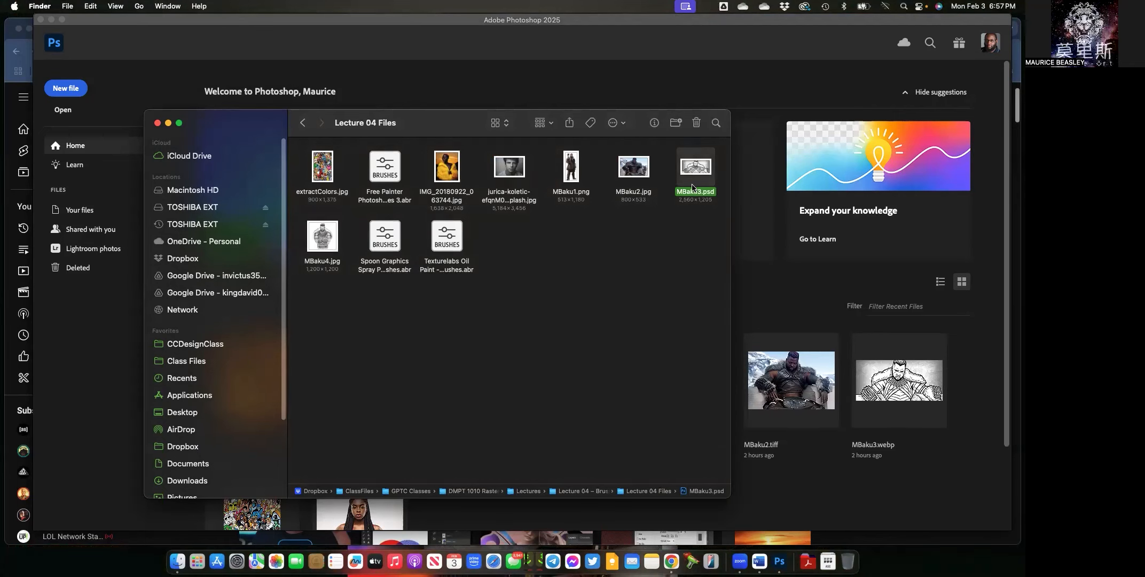
click(322, 237)
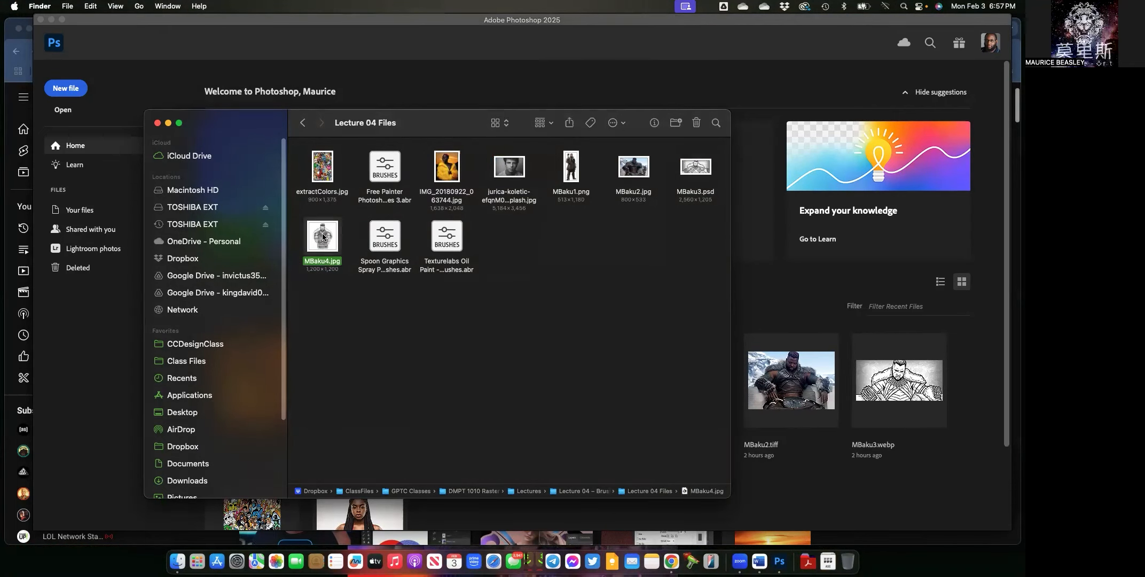
click(701, 171)
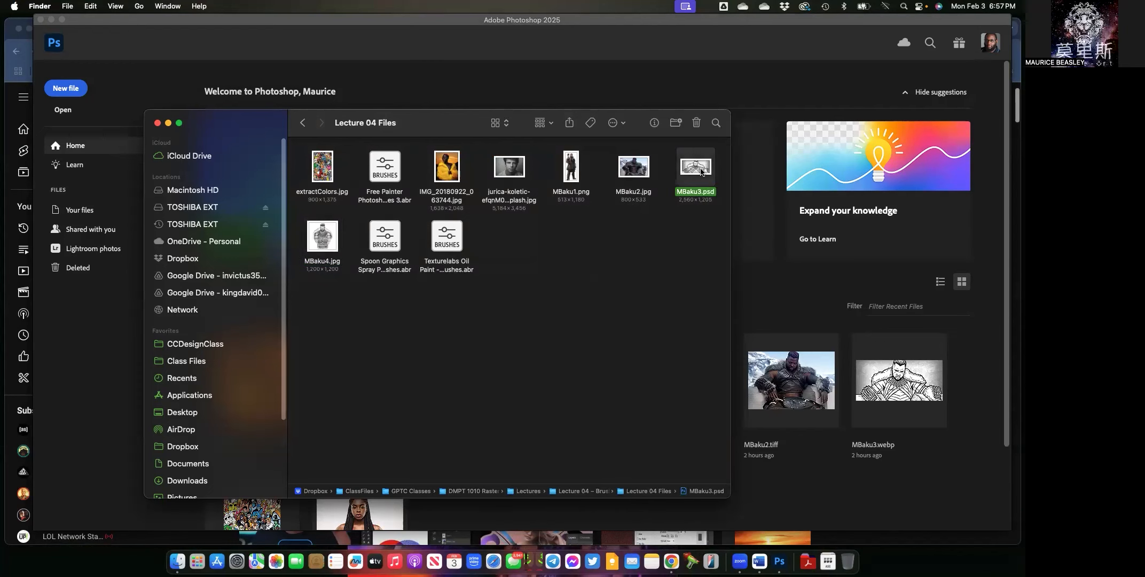
double_click(700, 171)
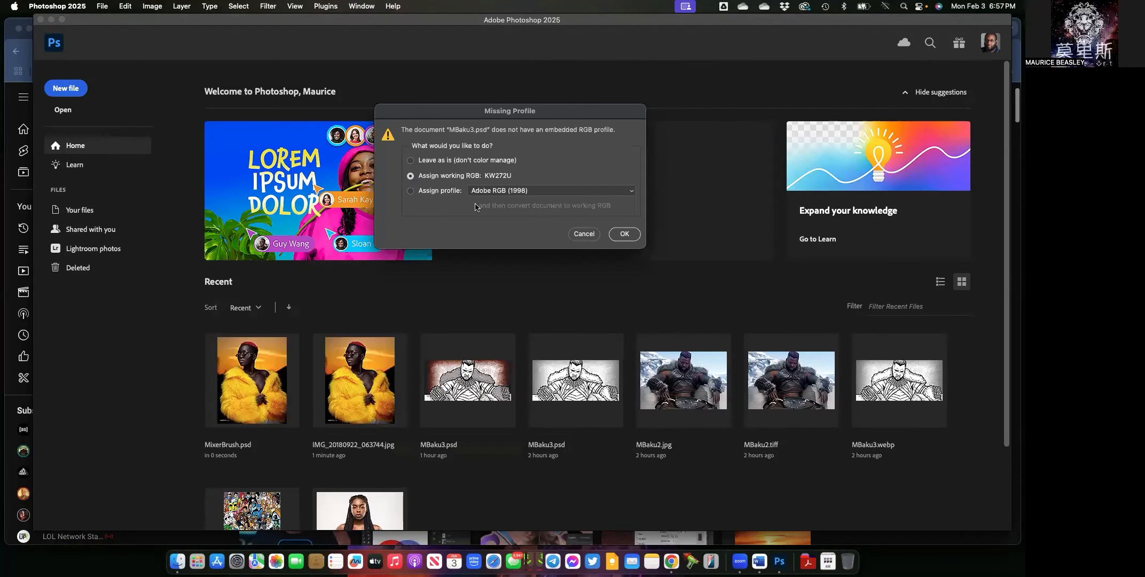
click(625, 234)
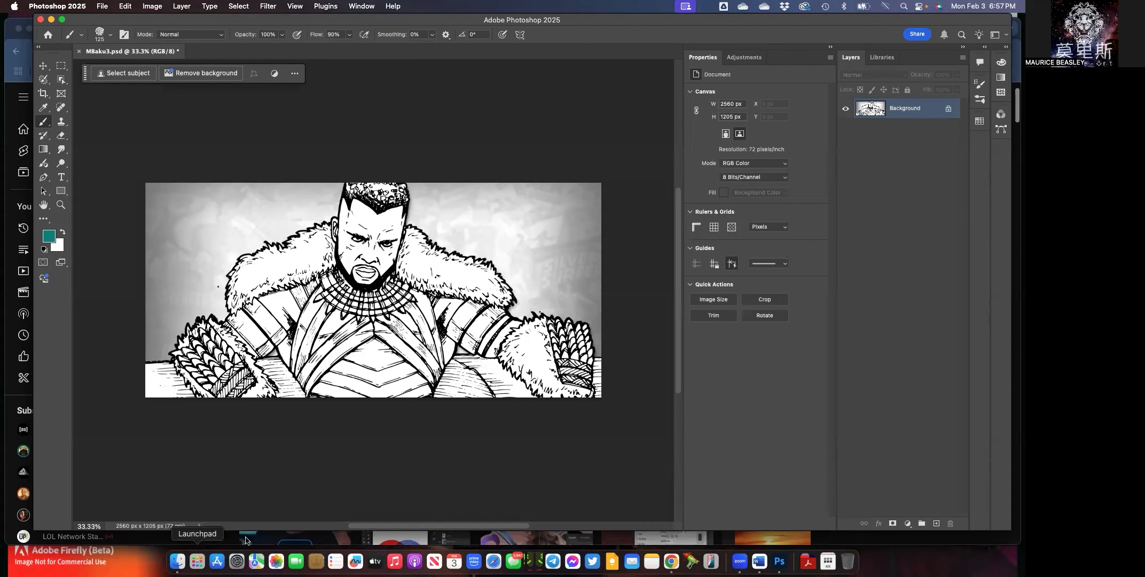
Switch to Finder and preview the reference photo MBaku2.jpg, closing the preview once viewed.
click(177, 561)
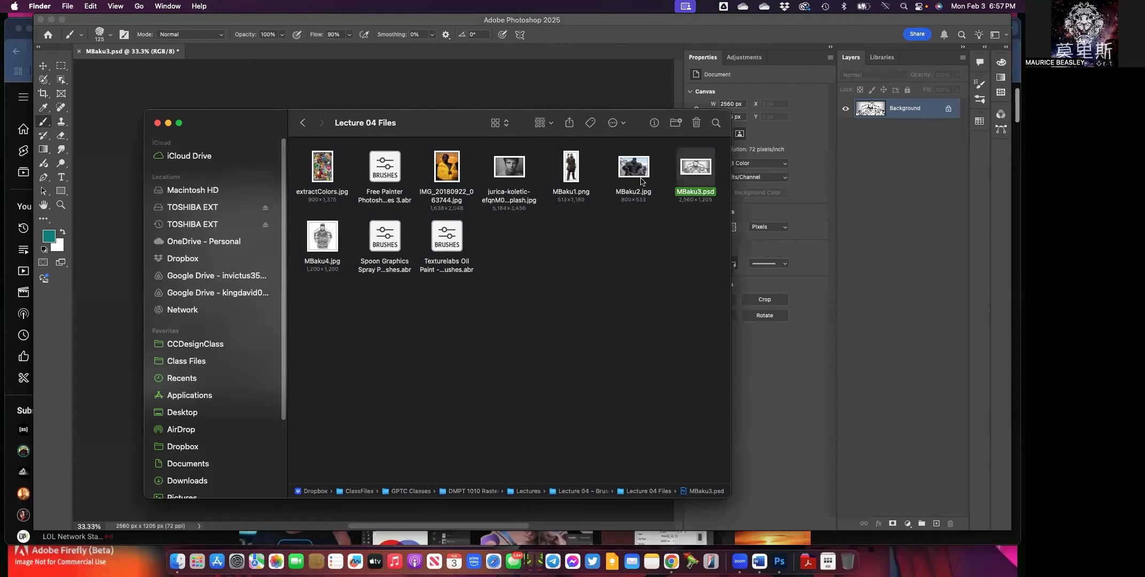
click(643, 174)
key(space)
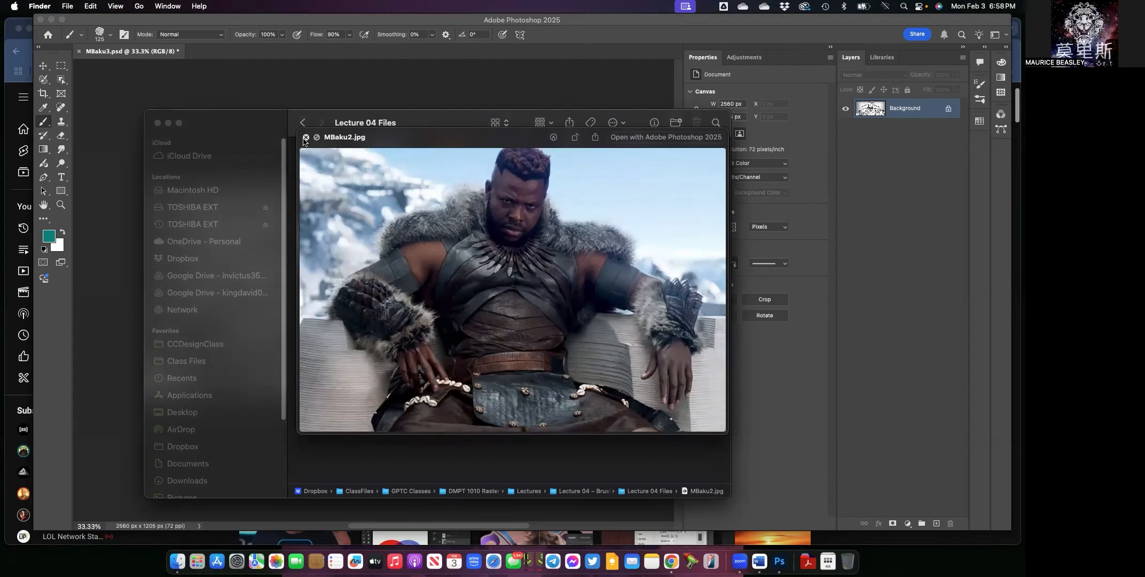
click(306, 137)
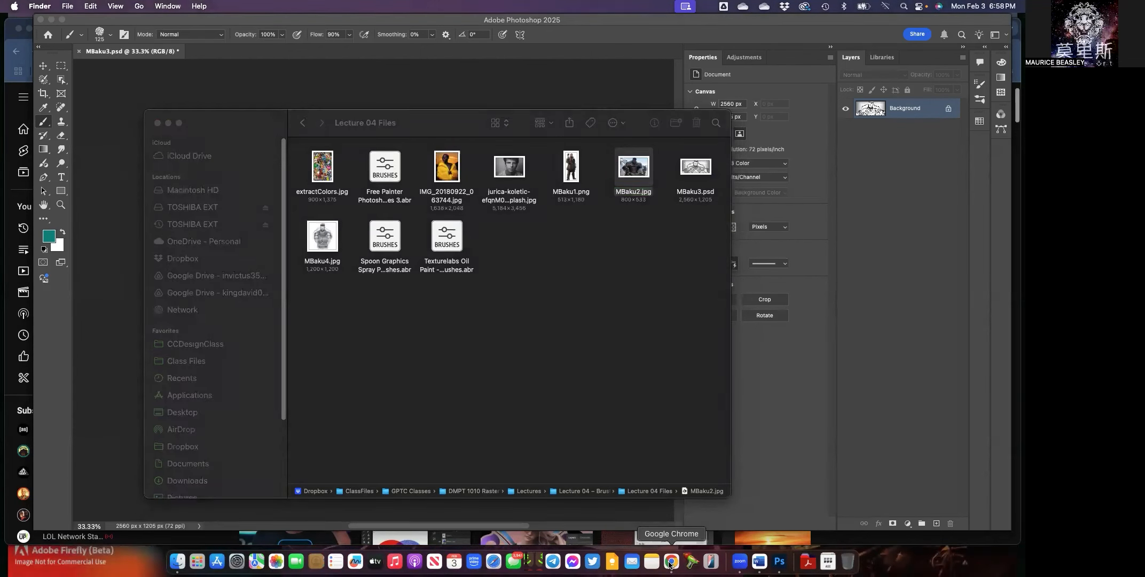
Switch to Chrome and open the Image Picker tool on the Coolors website.
click(670, 562)
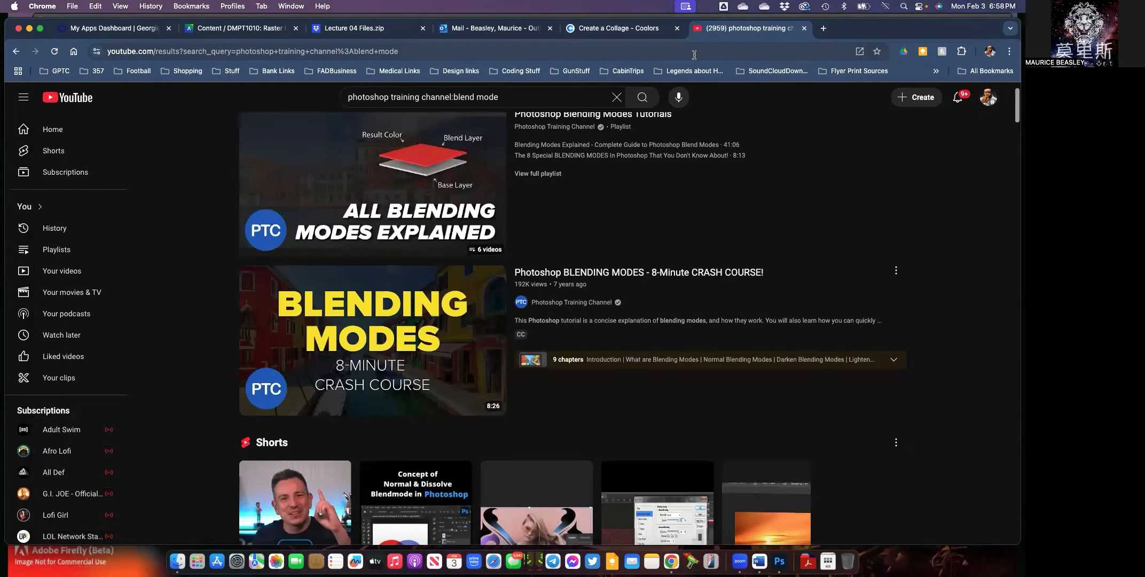
click(613, 30)
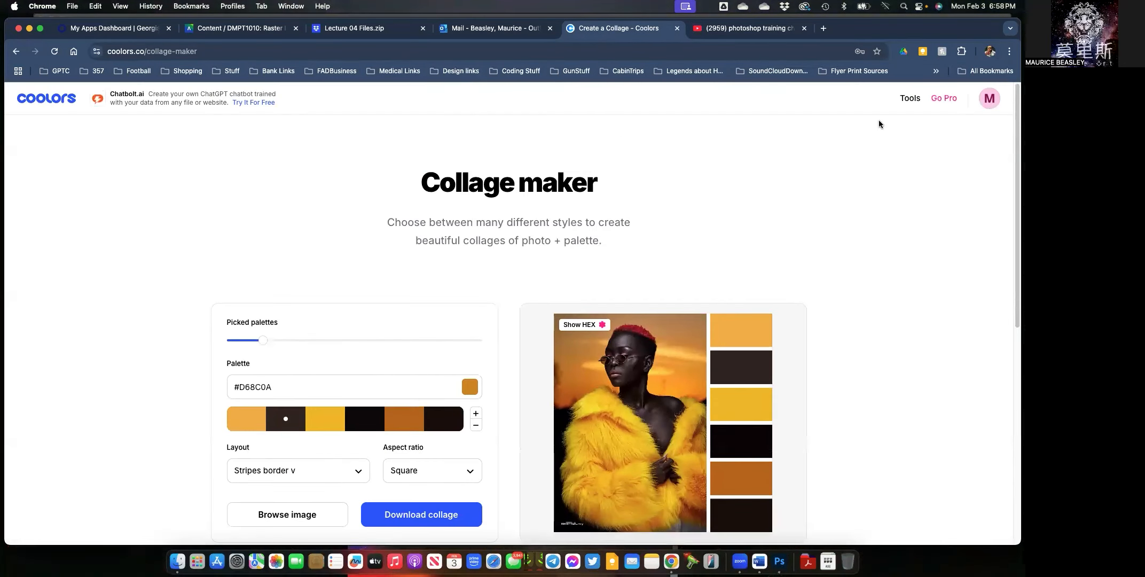
click(49, 107)
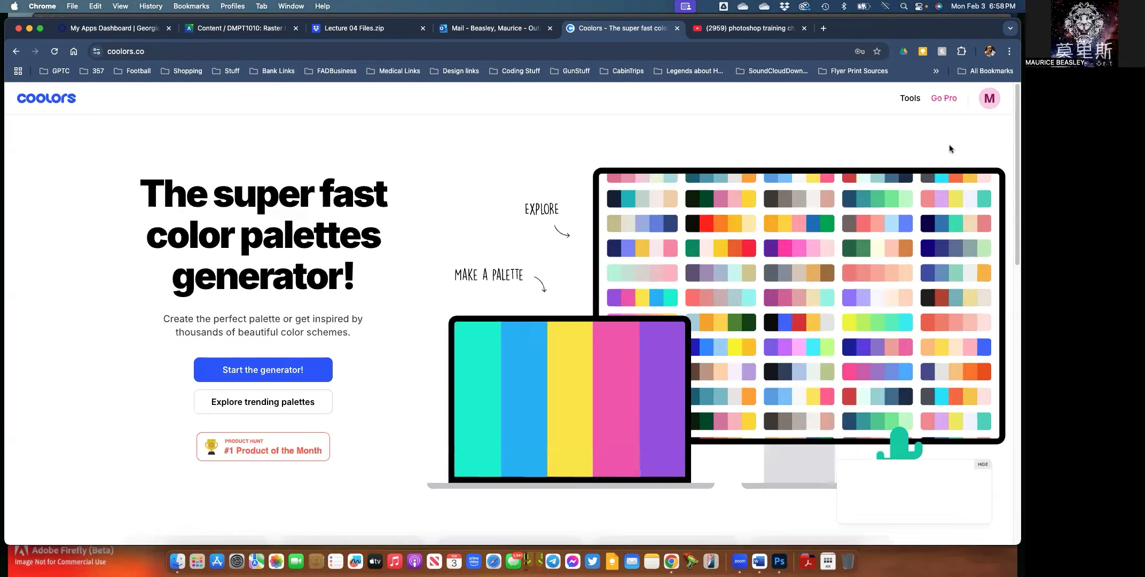
mouse_move(904, 98)
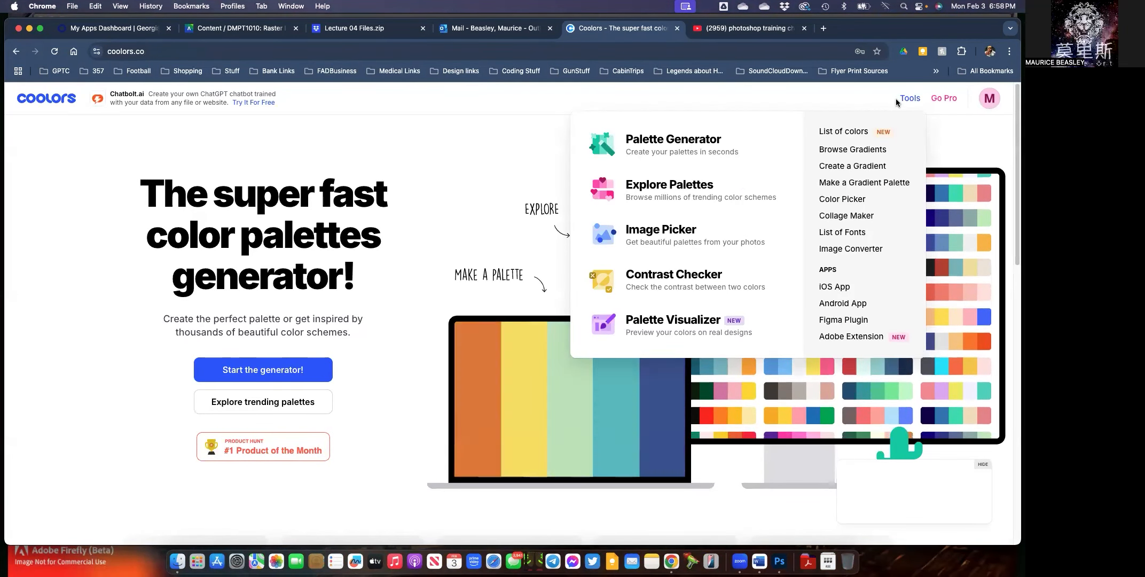
click(647, 237)
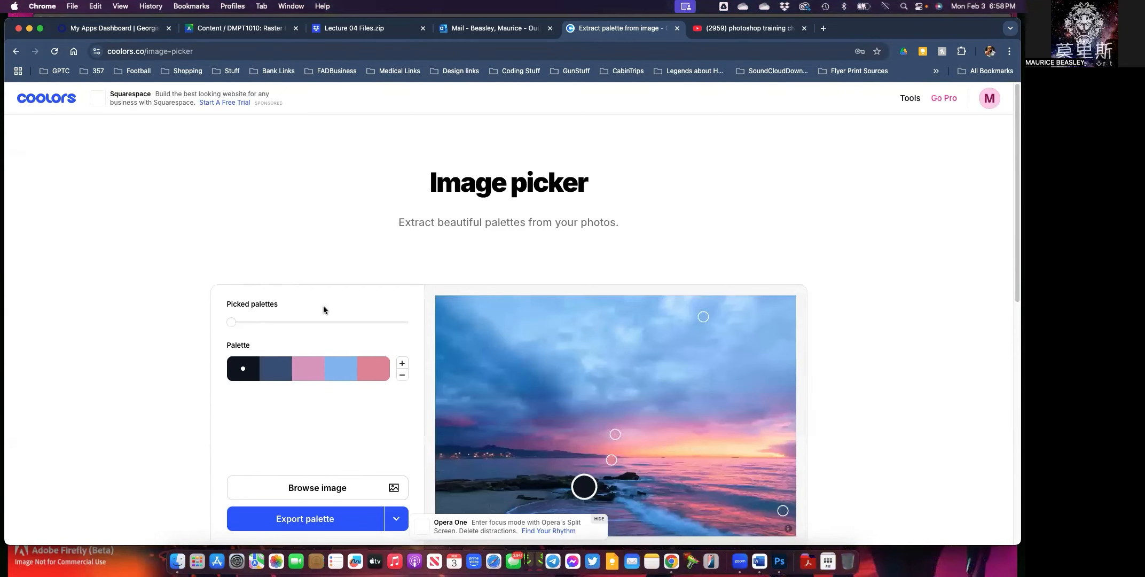
Try a ten-color palette on the sample sunset photo, using another picked variation with one color resampled from the blue clouds.
scroll(323, 307, down, 3)
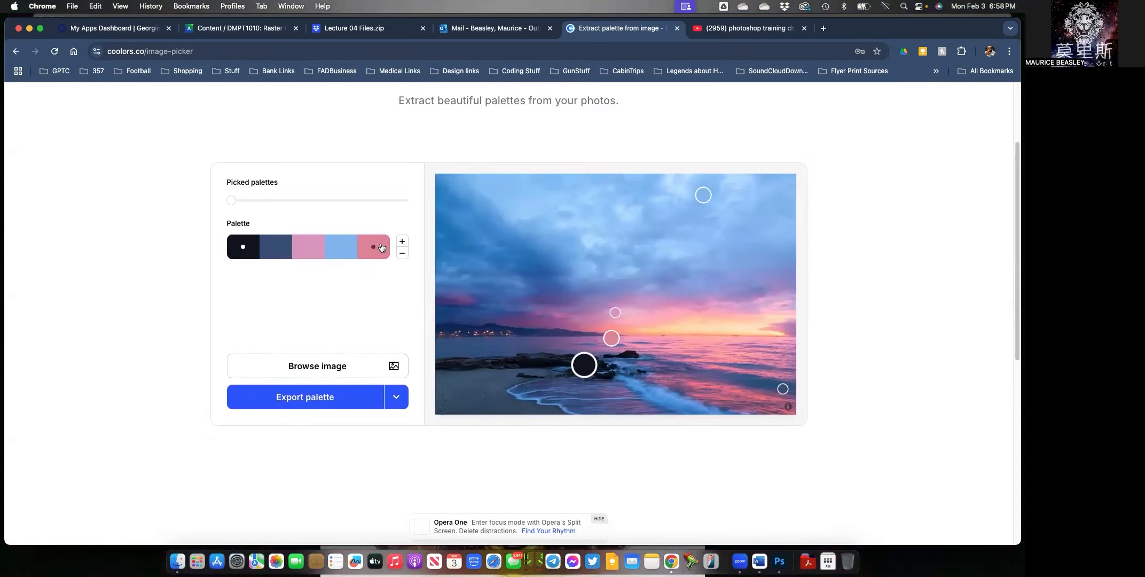
click(401, 241)
click(401, 241)
click(401, 241)
click(401, 241)
click(402, 241)
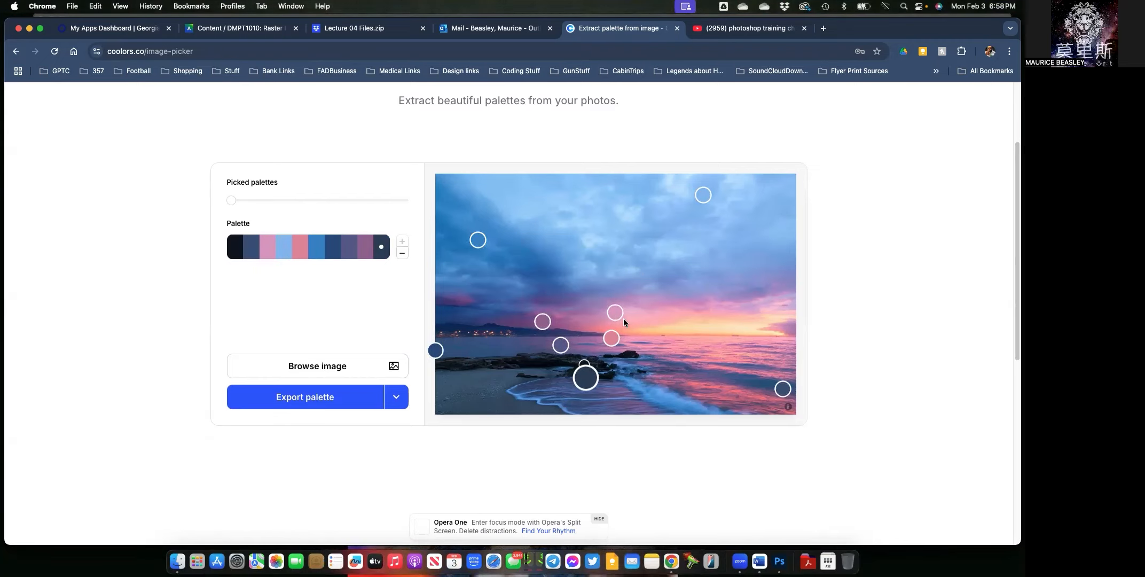
drag(233, 200, 285, 200)
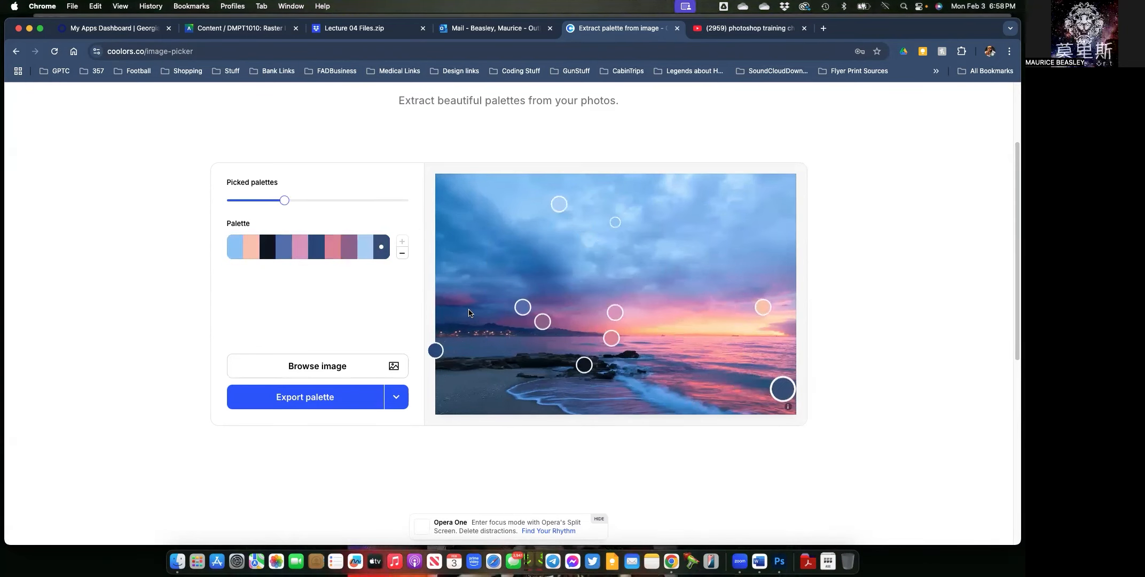
drag(544, 321, 548, 283)
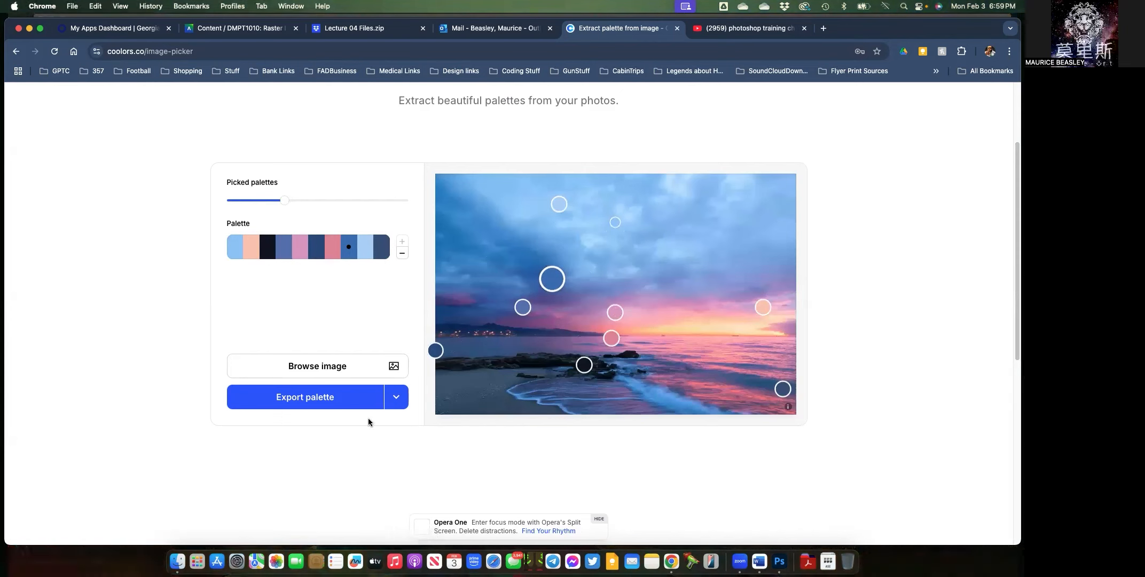
Load MBaku2.jpg from Lecture 04 Files into the Image Picker.
click(323, 367)
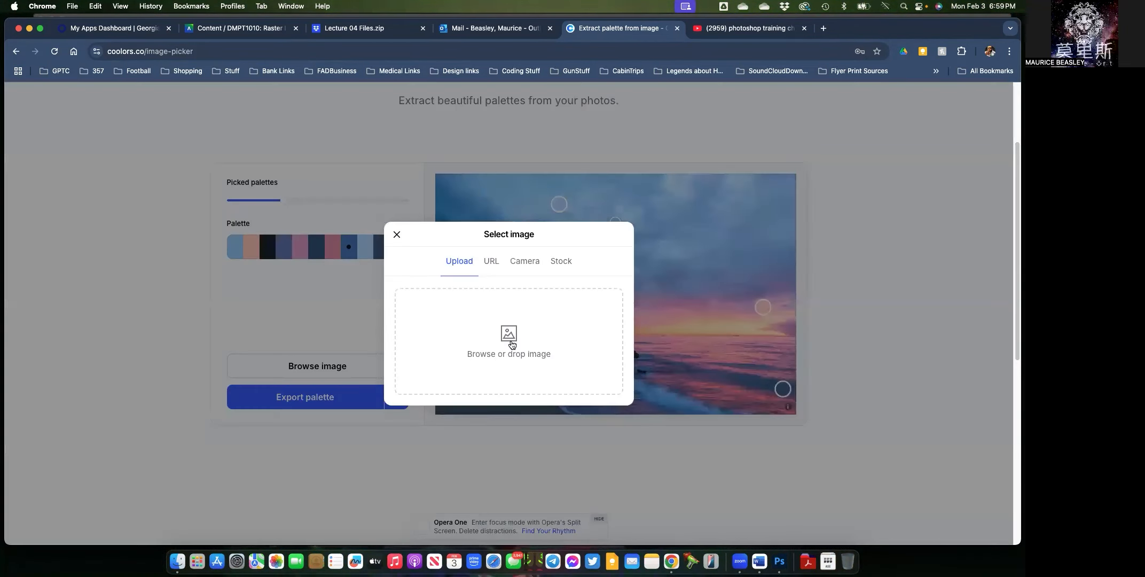
click(509, 341)
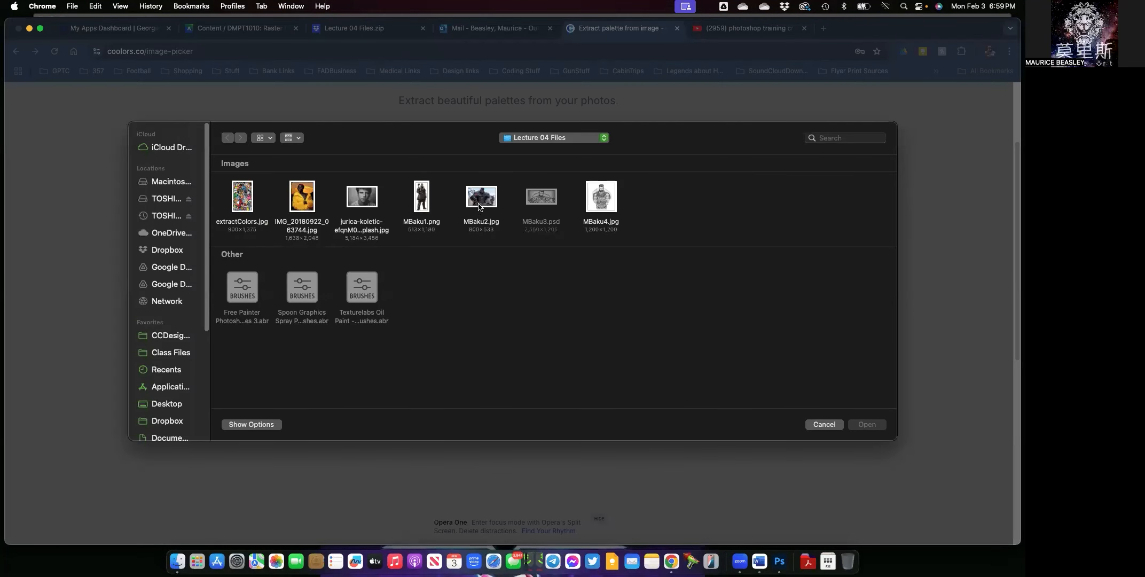
click(479, 207)
click(880, 424)
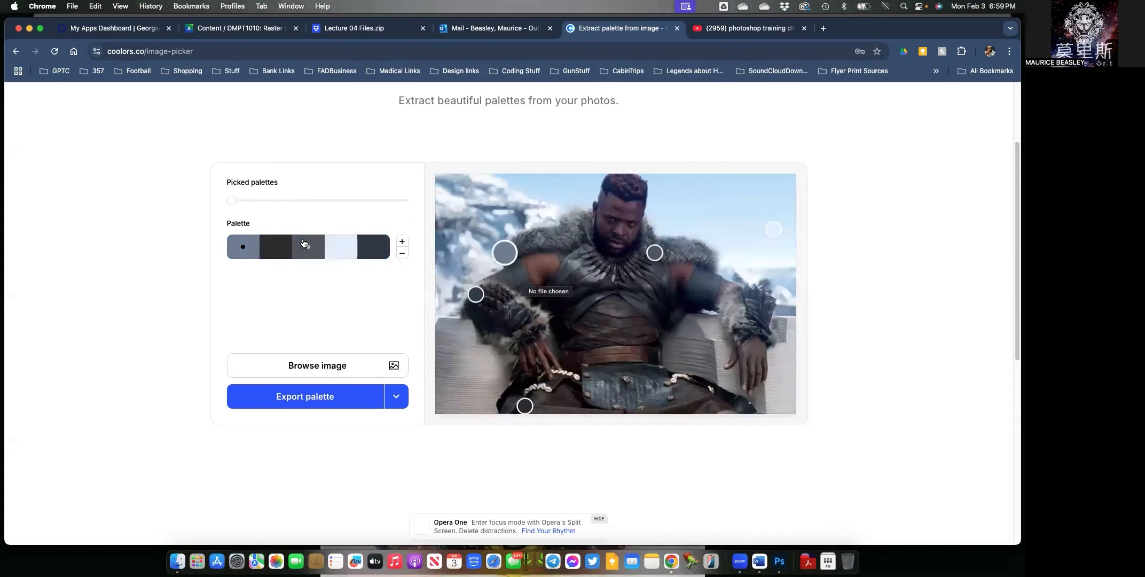
Expand the MBaku2 palette to ten colors in another picked variation, resampling one color from the fur collar.
click(402, 242)
click(402, 241)
click(403, 241)
click(402, 241)
click(402, 240)
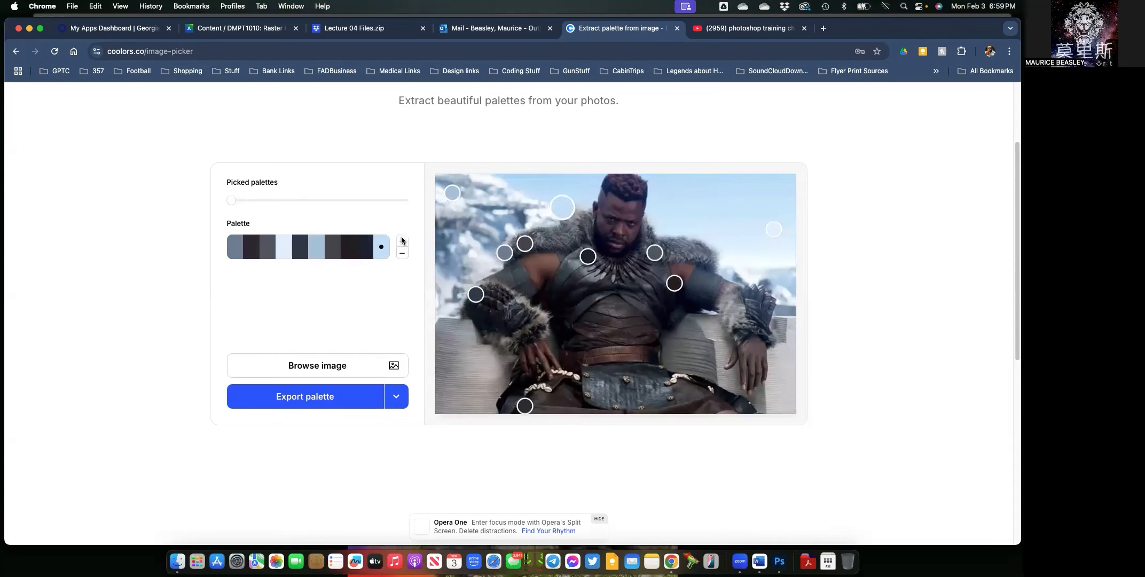
drag(231, 200, 251, 201)
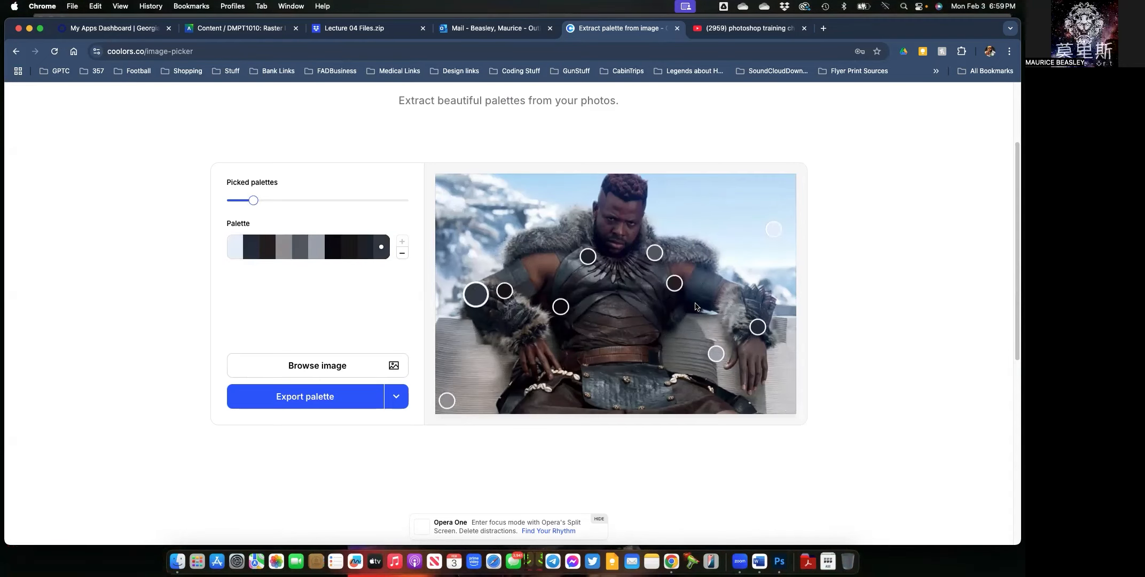
drag(674, 283, 688, 252)
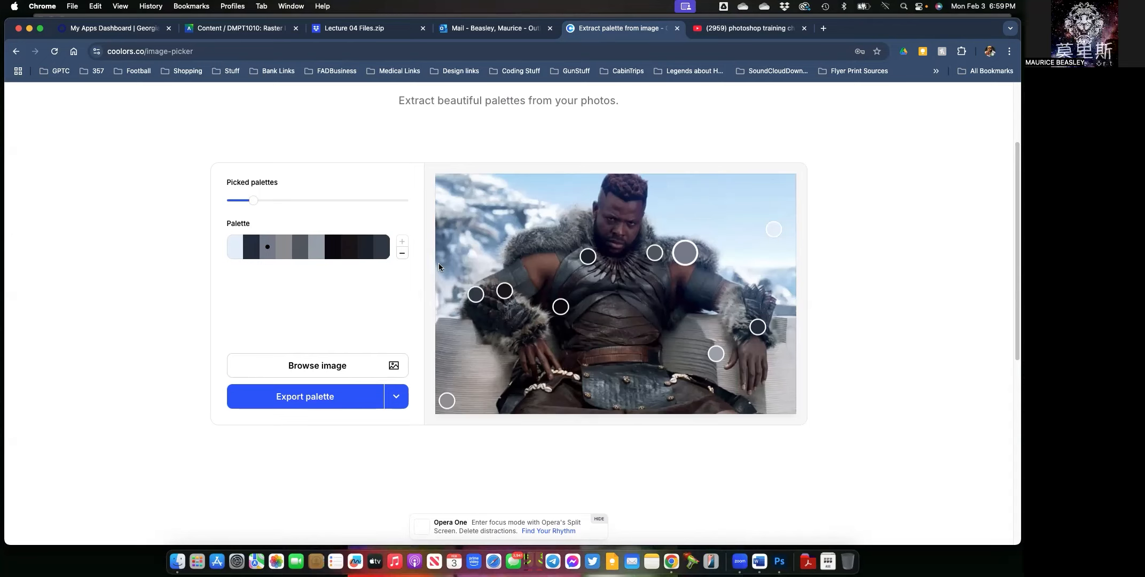
Reduce the palette to seven colors and switch to a further picked variation.
click(402, 253)
click(402, 253)
click(402, 253)
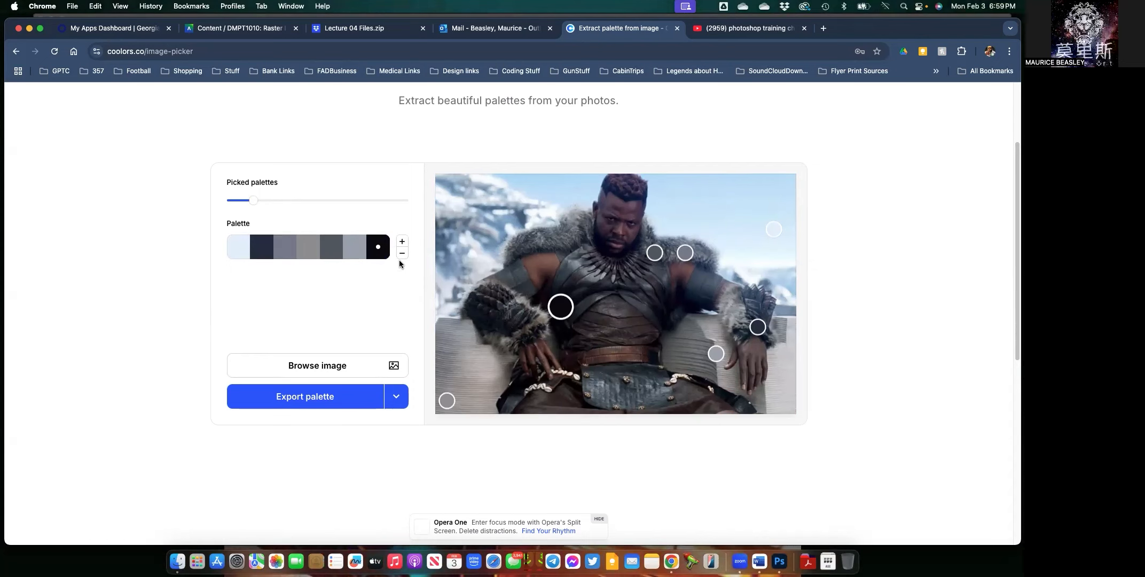
click(281, 200)
mouse_move(281, 200)
mouse_down()
mouse_move(294, 201)
mouse_move(280, 200)
mouse_up()
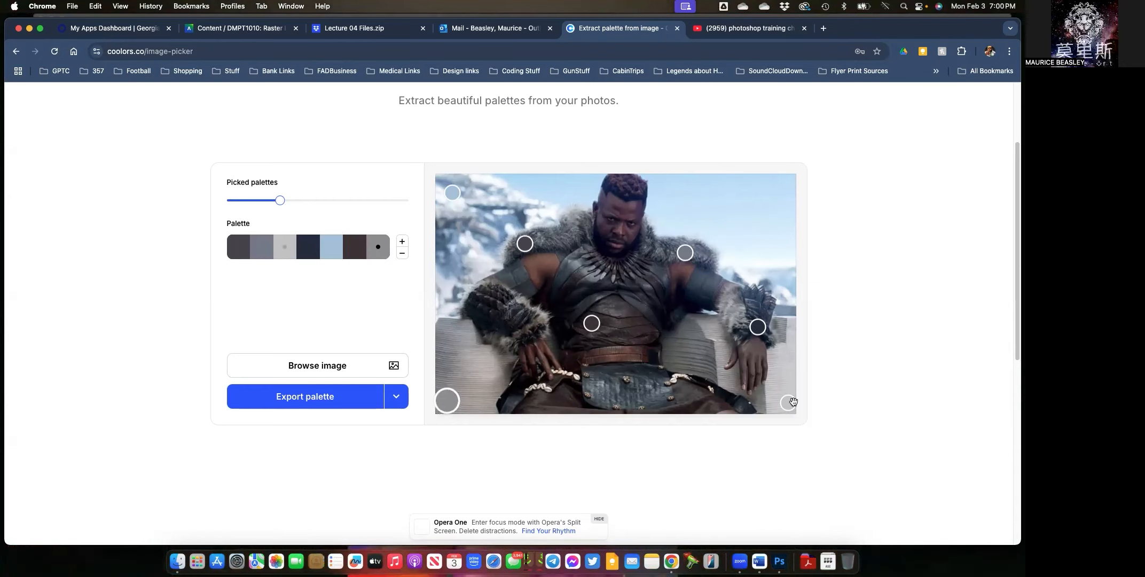
Resample palette colors from the figure's forehead, the sky, the pale seat, the cuff fur and the edge of the fur collar.
drag(793, 402, 621, 208)
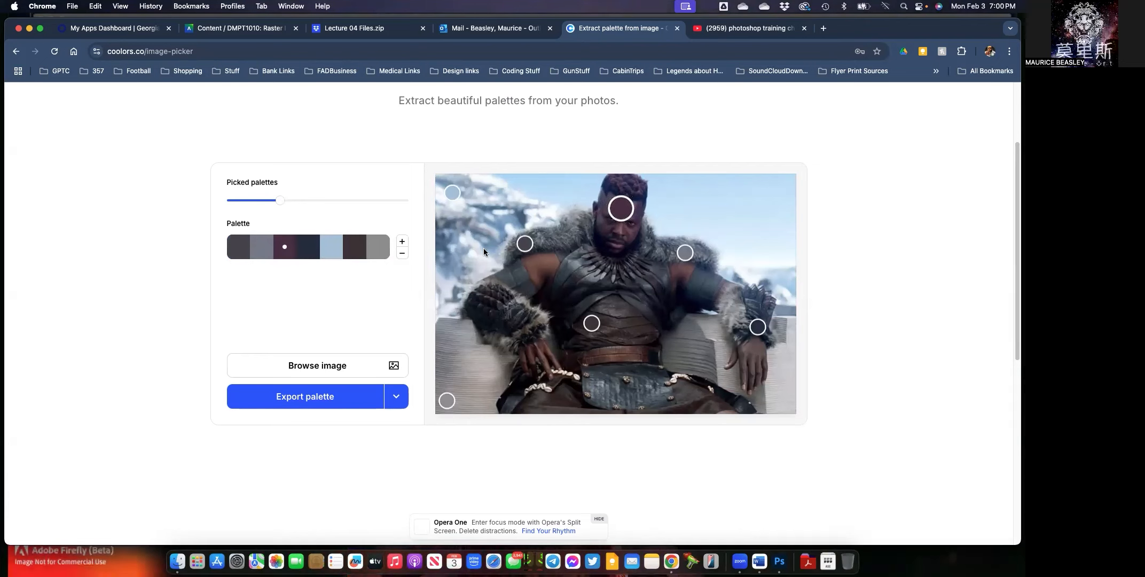
drag(448, 194, 714, 213)
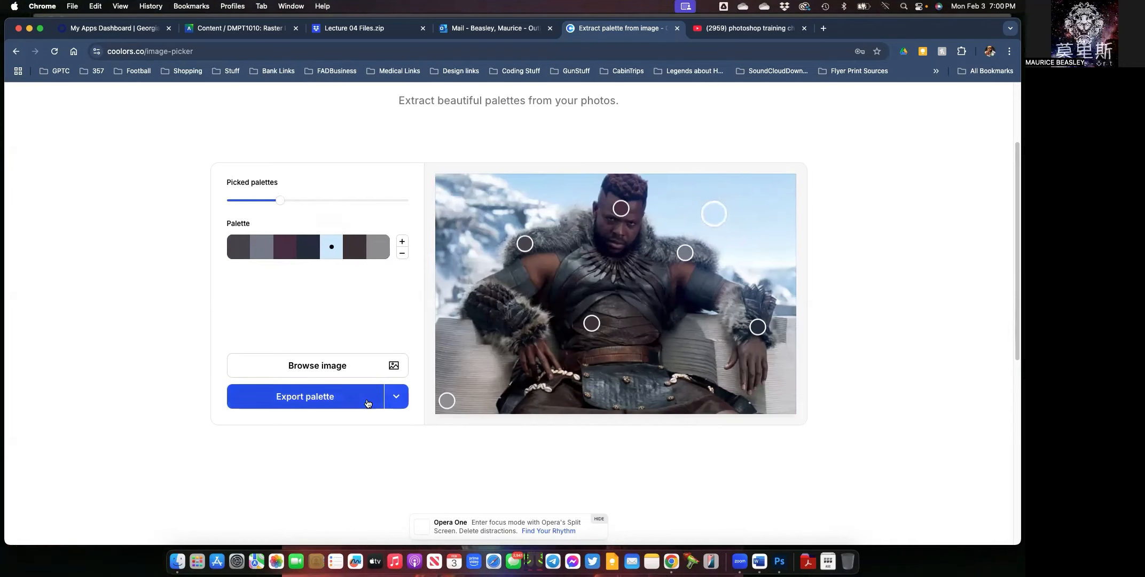
drag(443, 405, 450, 401)
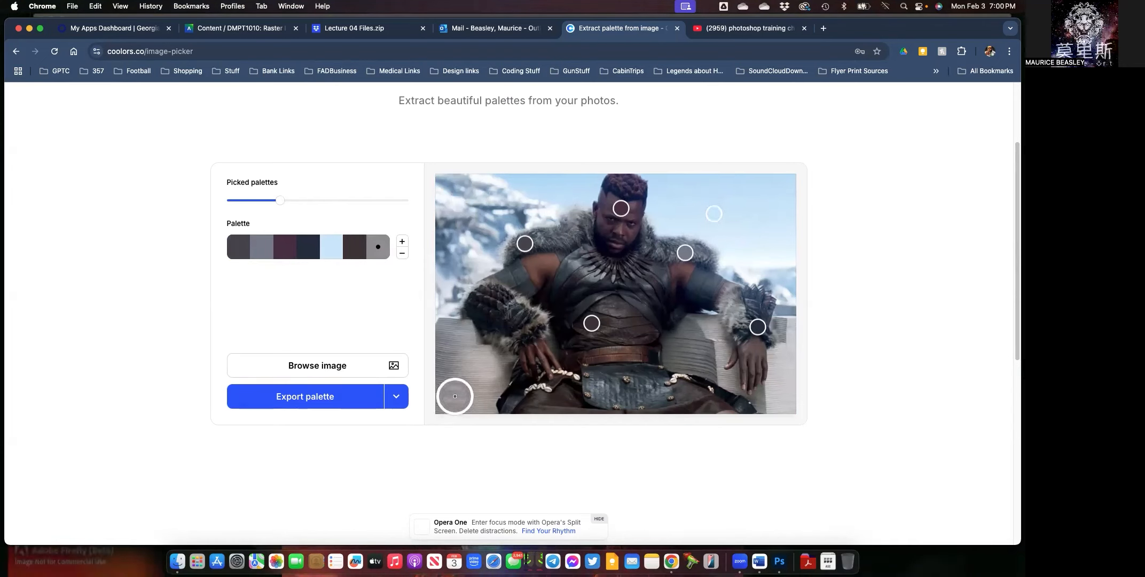
mouse_move(757, 326)
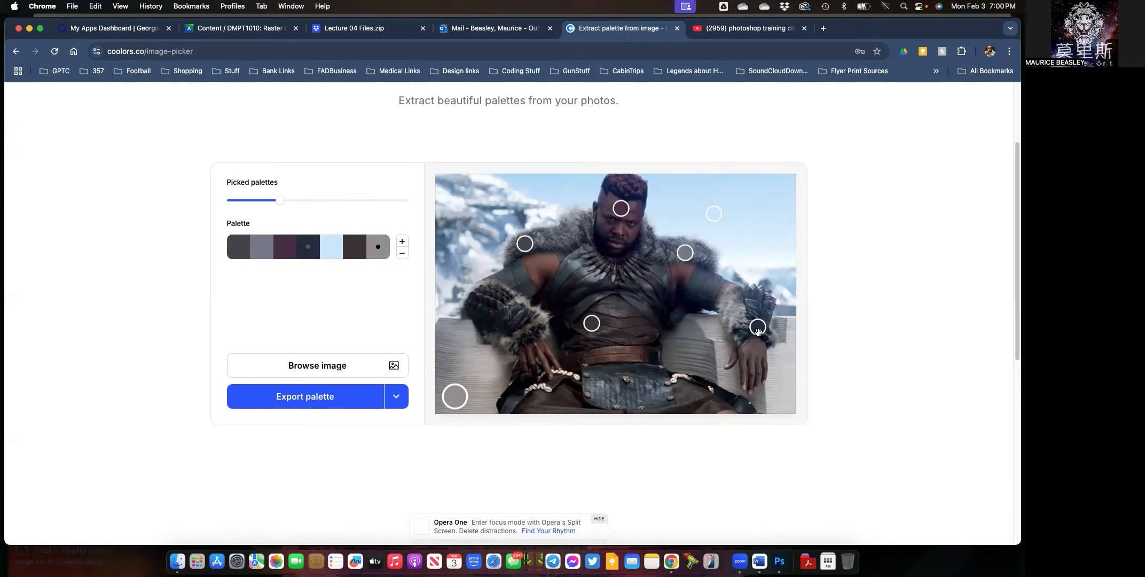
drag(757, 330, 733, 302)
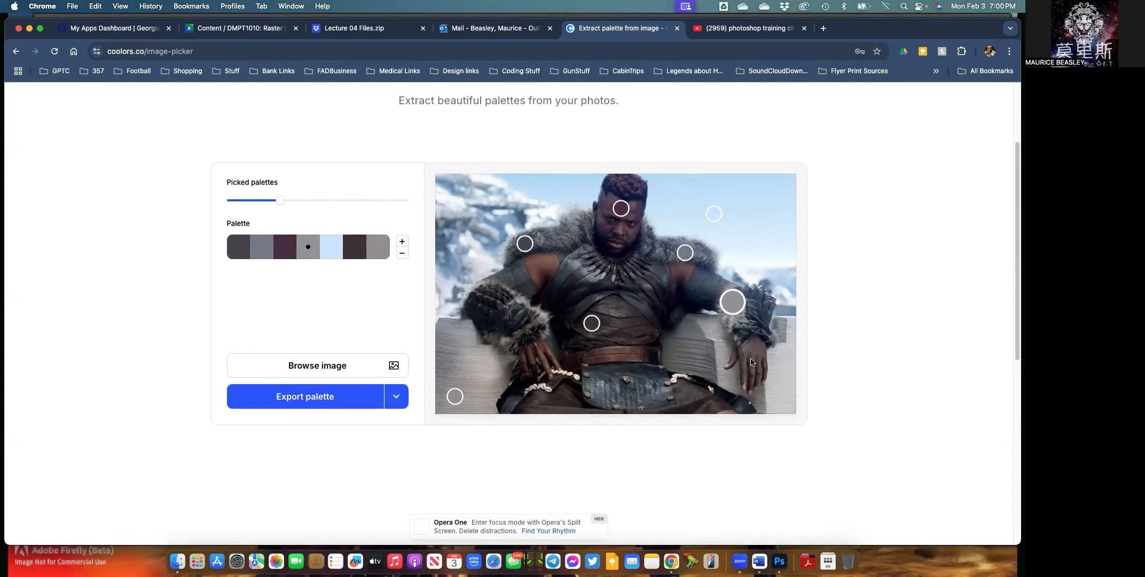
drag(529, 242, 534, 243)
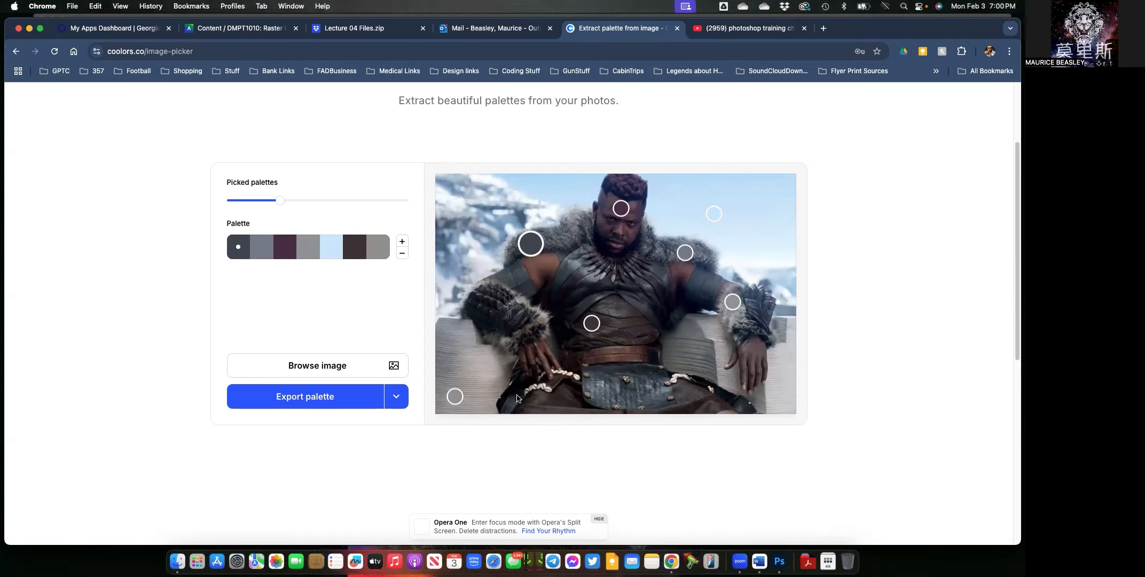
Add two colors to the palette, sampling the last one from the cream detail near the belt.
click(402, 242)
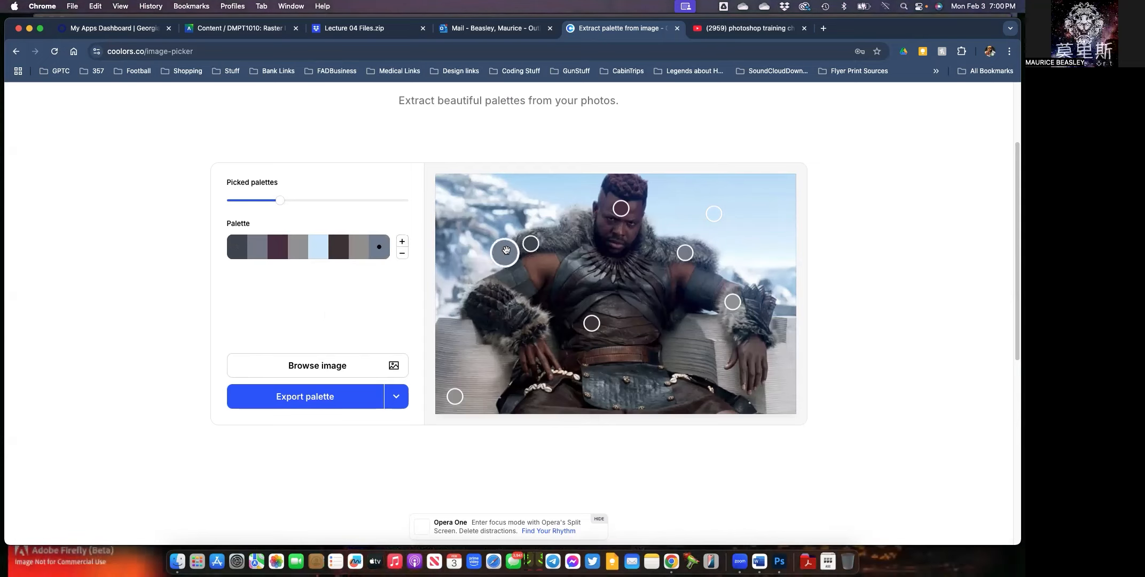
click(402, 242)
mouse_move(470, 292)
mouse_down()
mouse_move(598, 366)
mouse_move(569, 374)
mouse_up()
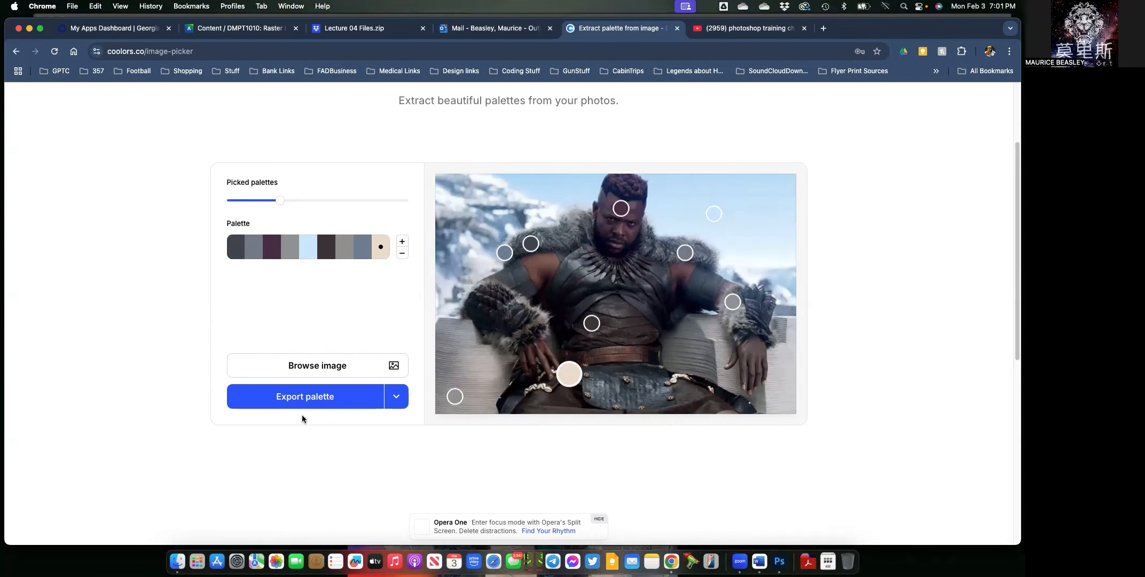
Open the export options for the extracted palette, then switch to the MBaku3.psd document in Photoshop and activate the Move tool.
click(316, 395)
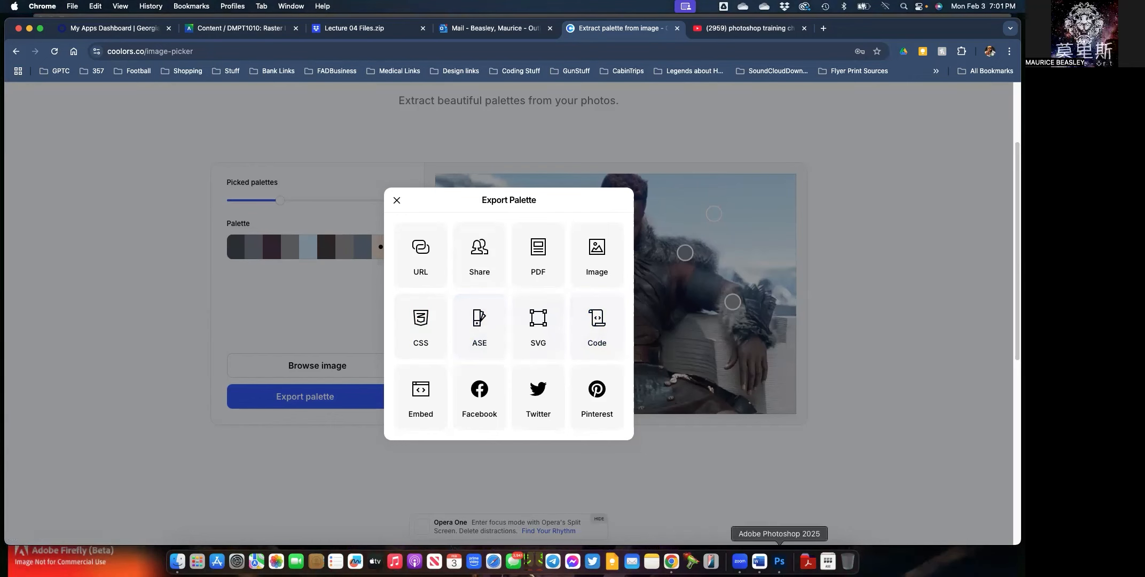
click(779, 561)
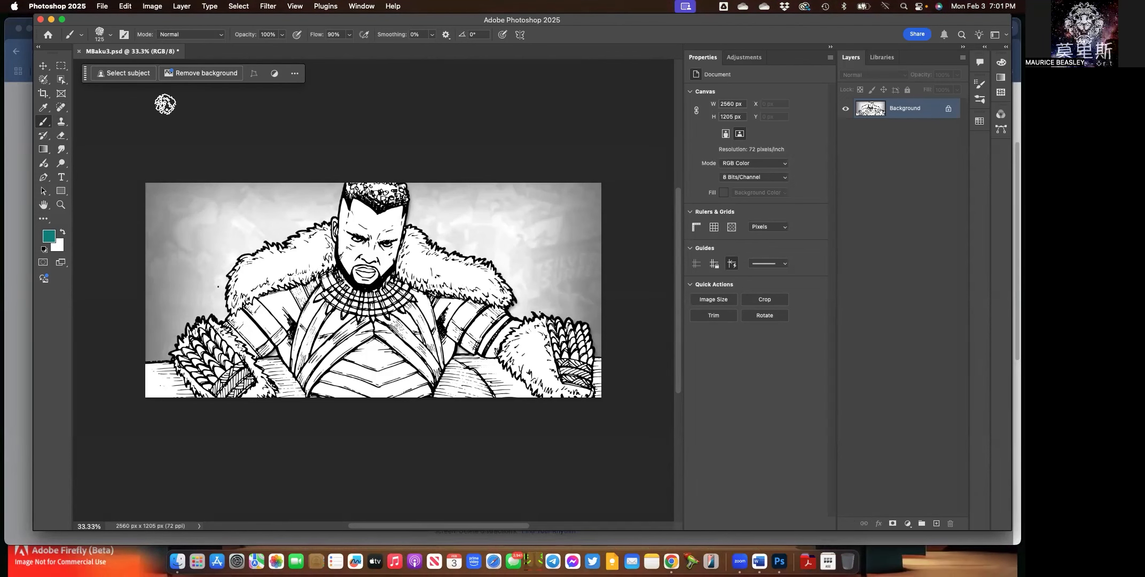
click(44, 67)
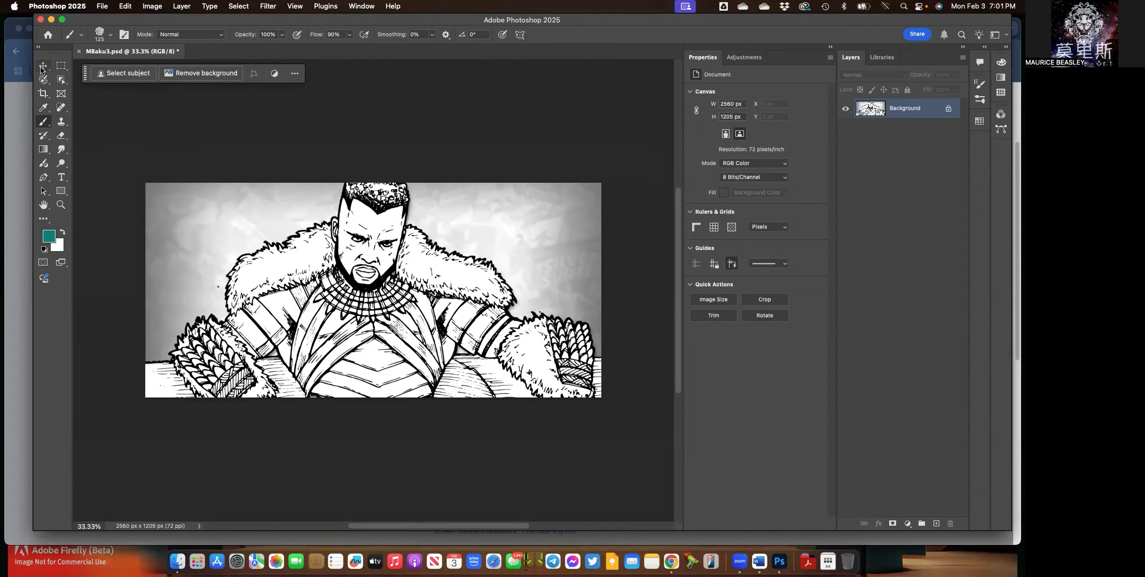
Show the Swatches panel and delete the existing MBaku swatch group.
click(361, 6)
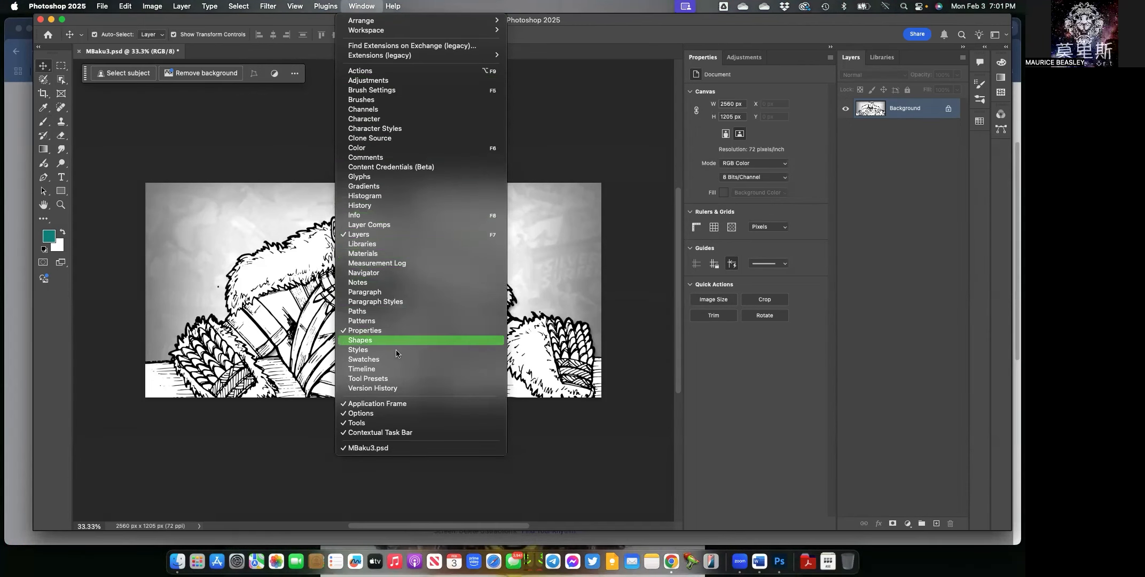
click(397, 363)
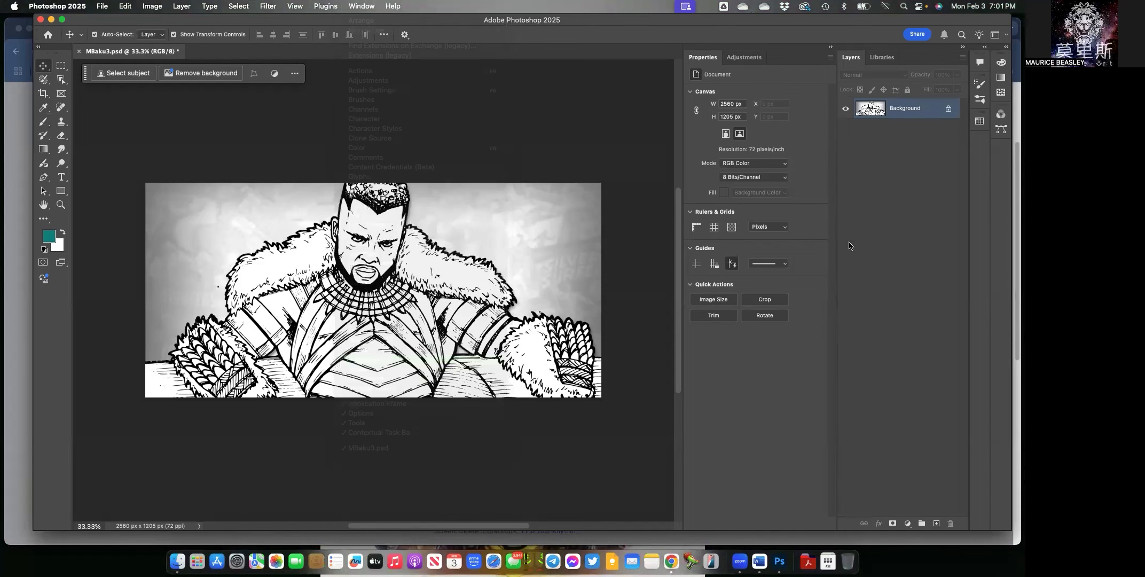
click(821, 304)
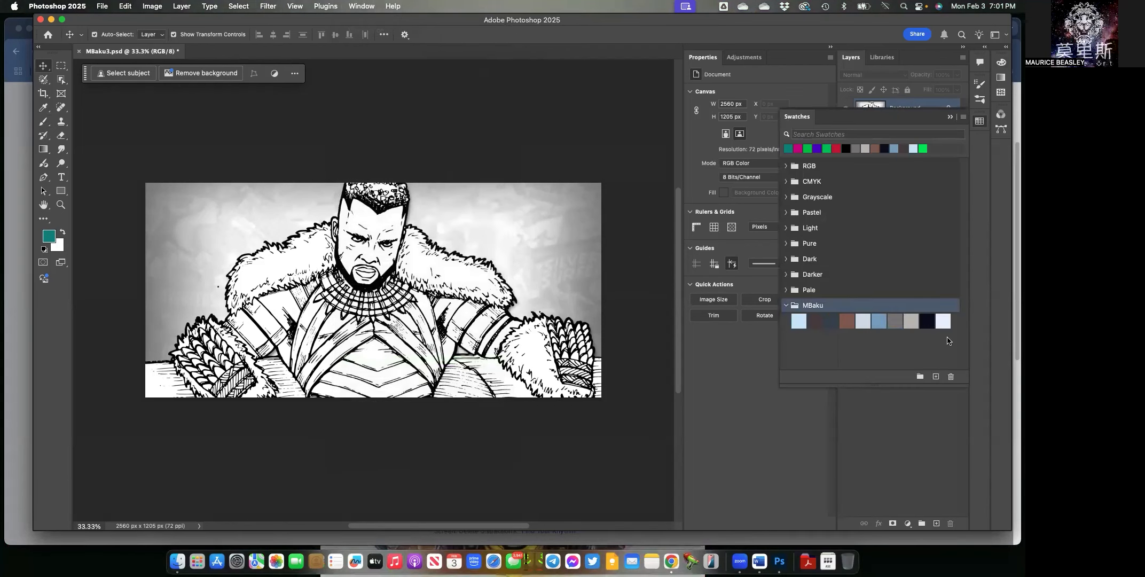
click(952, 378)
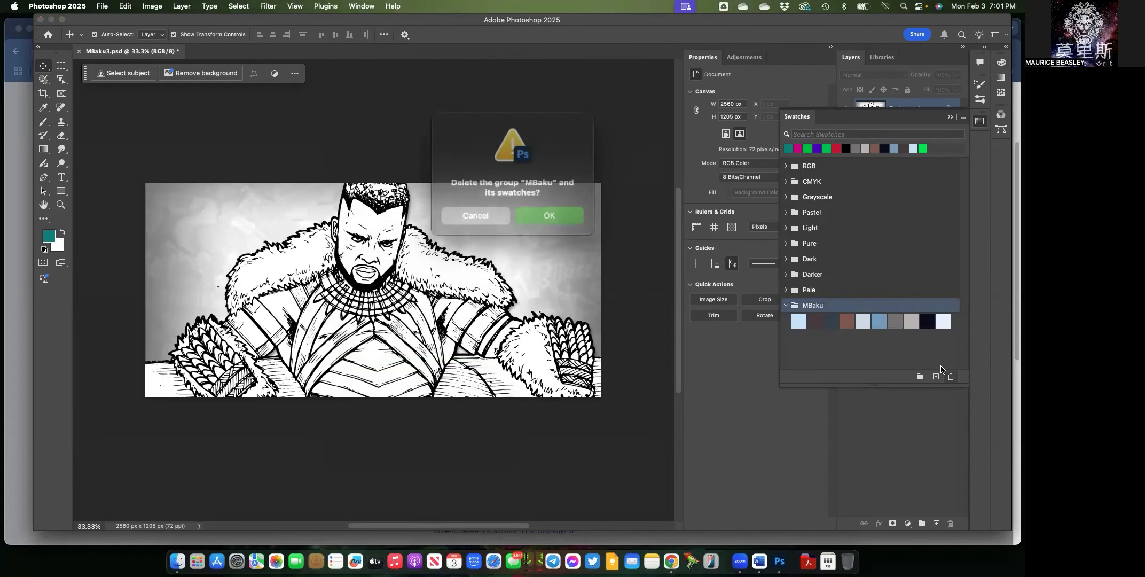
click(545, 211)
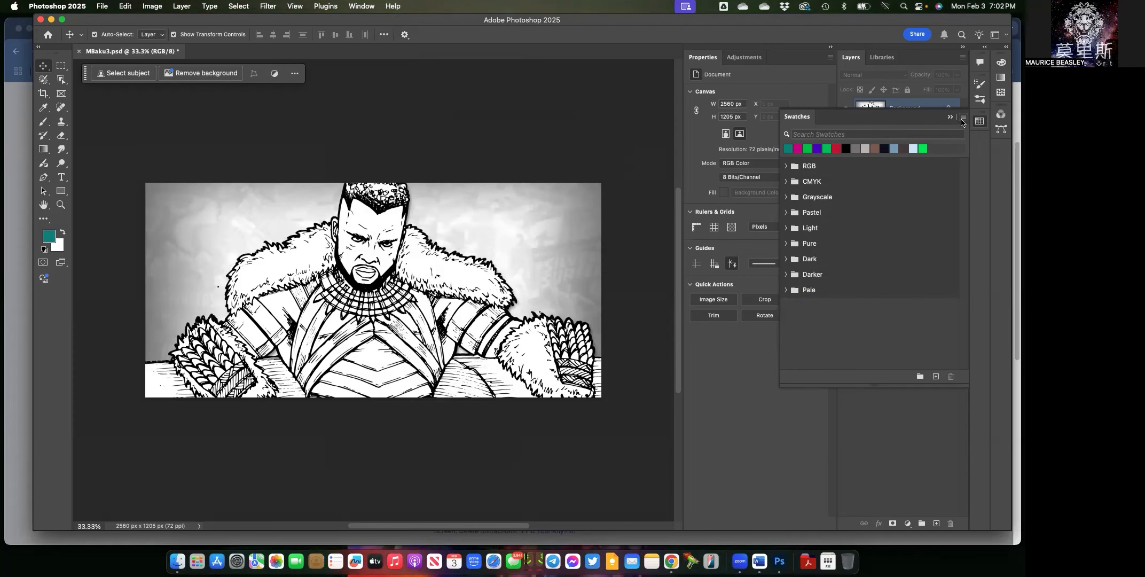
Float the Swatches panel over the canvas and import MBaku.ase from Downloads, grouping the files by date added.
drag(787, 120, 301, 133)
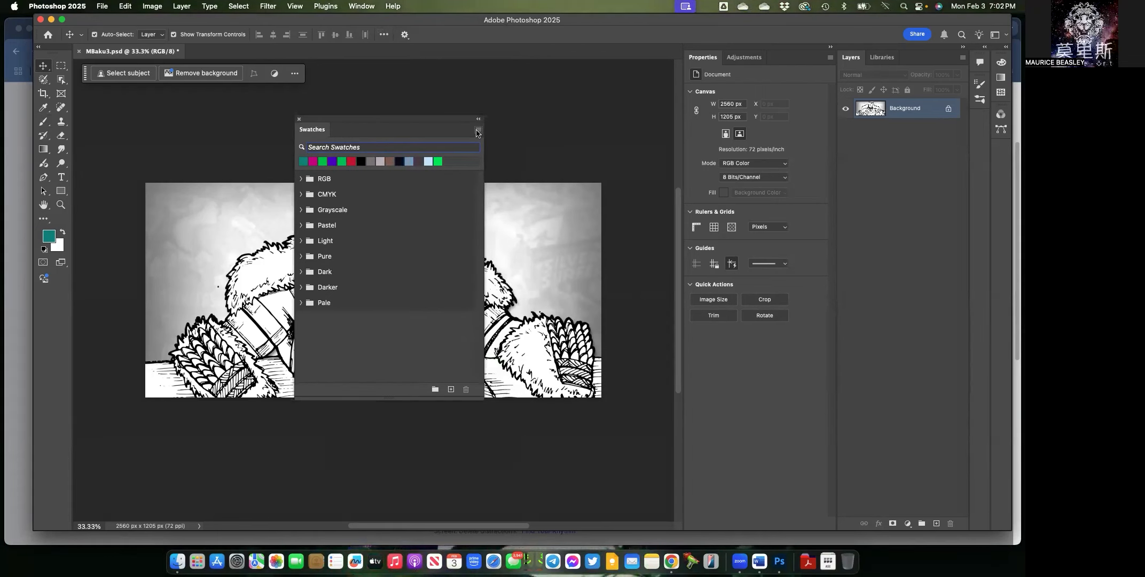
click(477, 132)
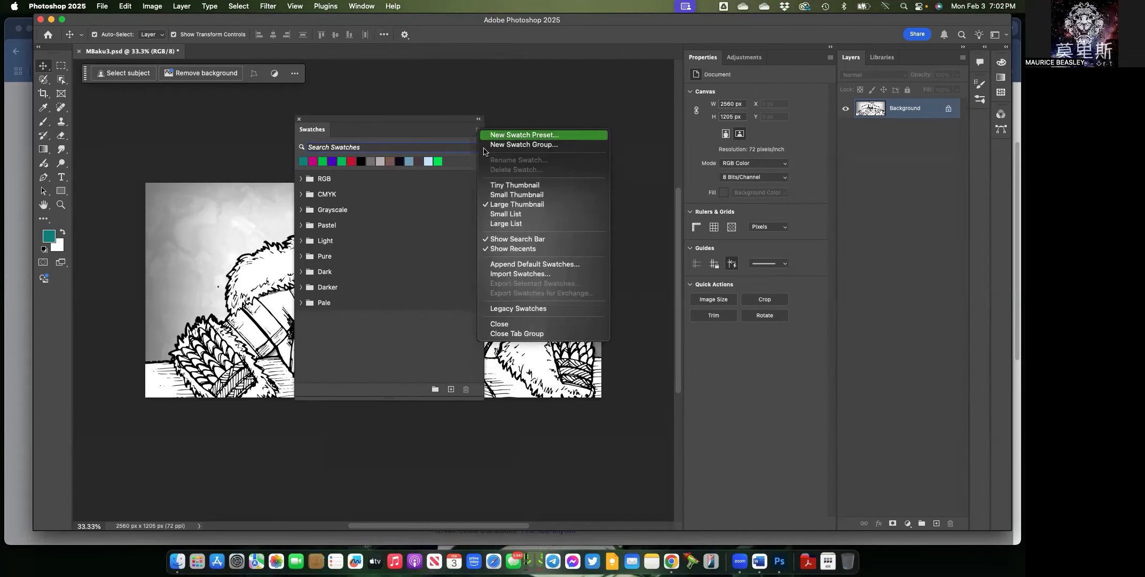
click(526, 275)
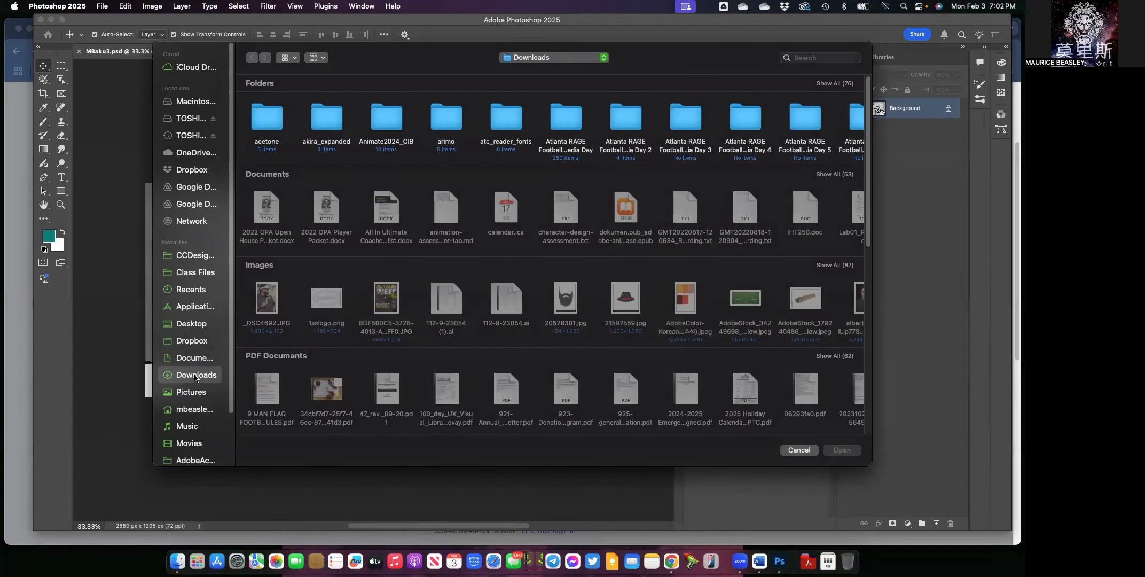
click(317, 57)
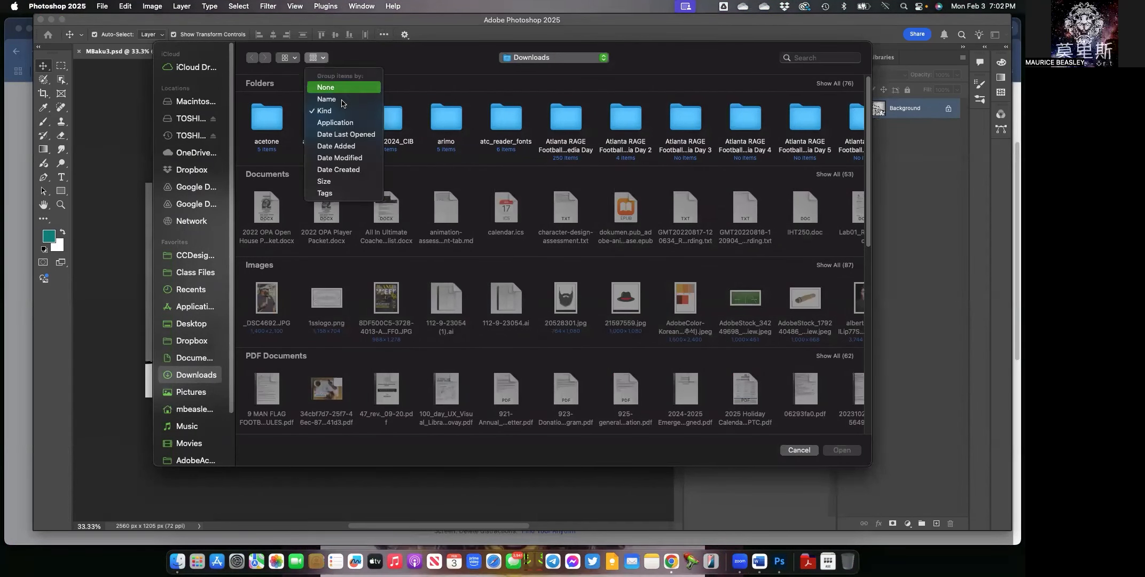
click(355, 147)
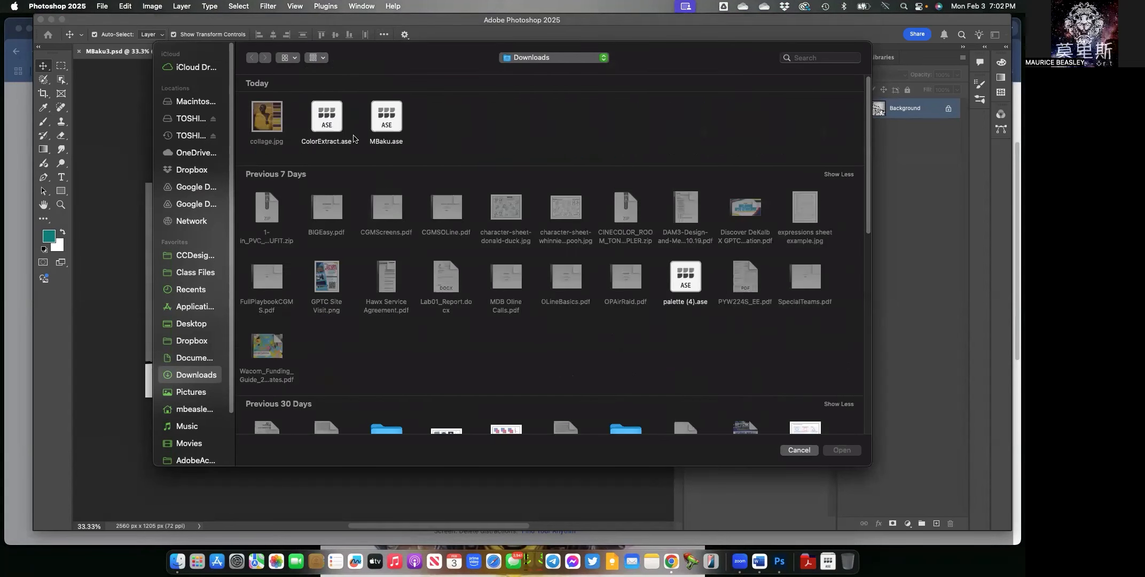
click(377, 115)
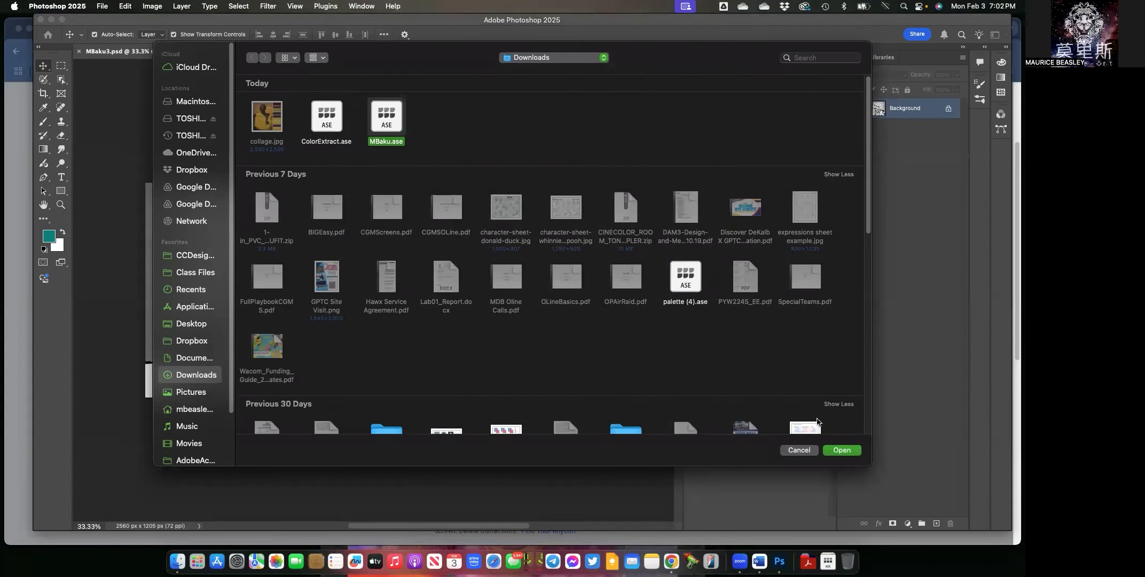
click(850, 453)
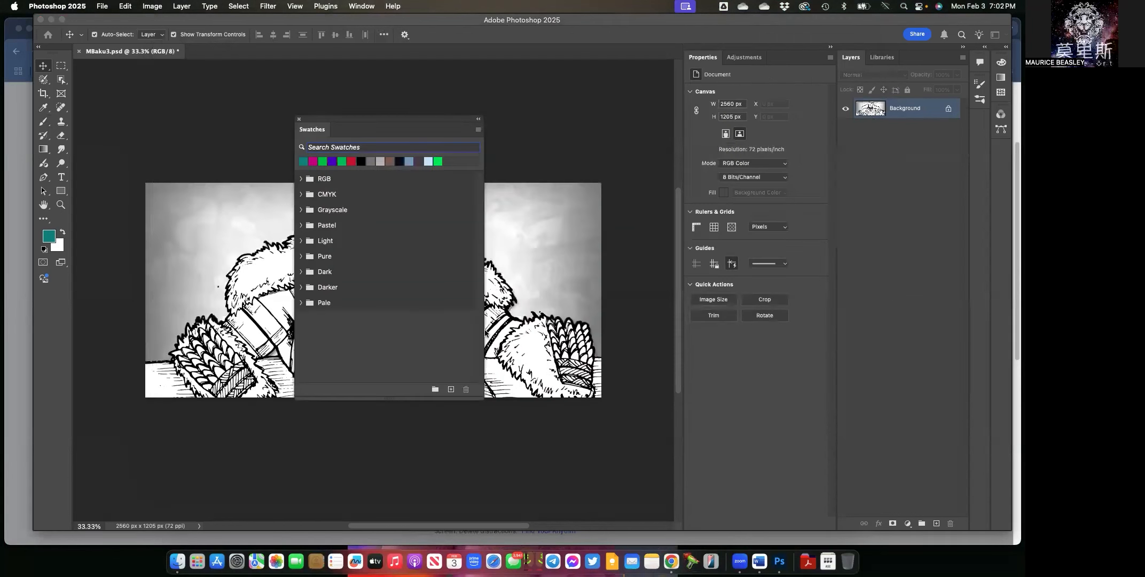
Expand the imported MBaku group and set the foreground to its swatches in turn, ending on the last pale blue one.
click(301, 318)
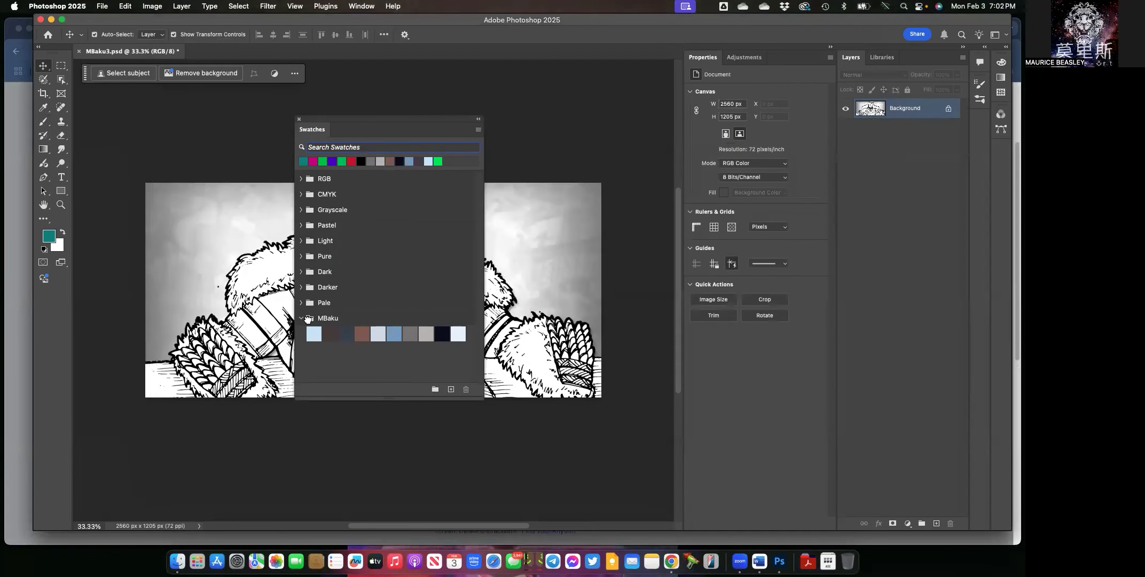
click(319, 334)
click(332, 334)
click(347, 334)
click(362, 333)
click(379, 334)
click(394, 334)
click(410, 333)
click(426, 334)
click(457, 334)
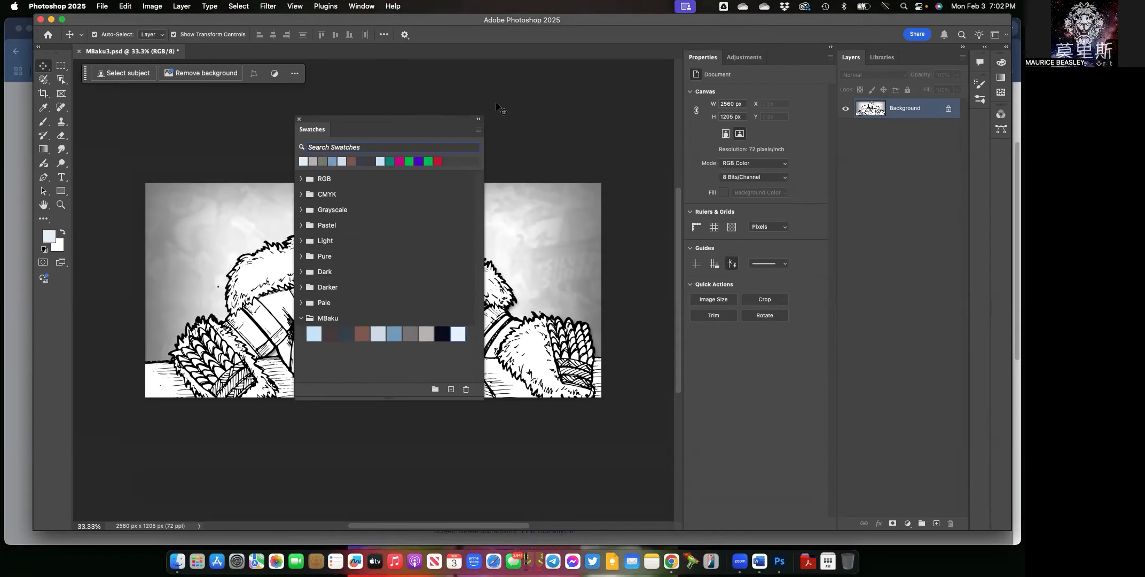
Dock the floating Swatches panel back among the collapsed panels, then expand and collapse it.
drag(410, 121, 976, 122)
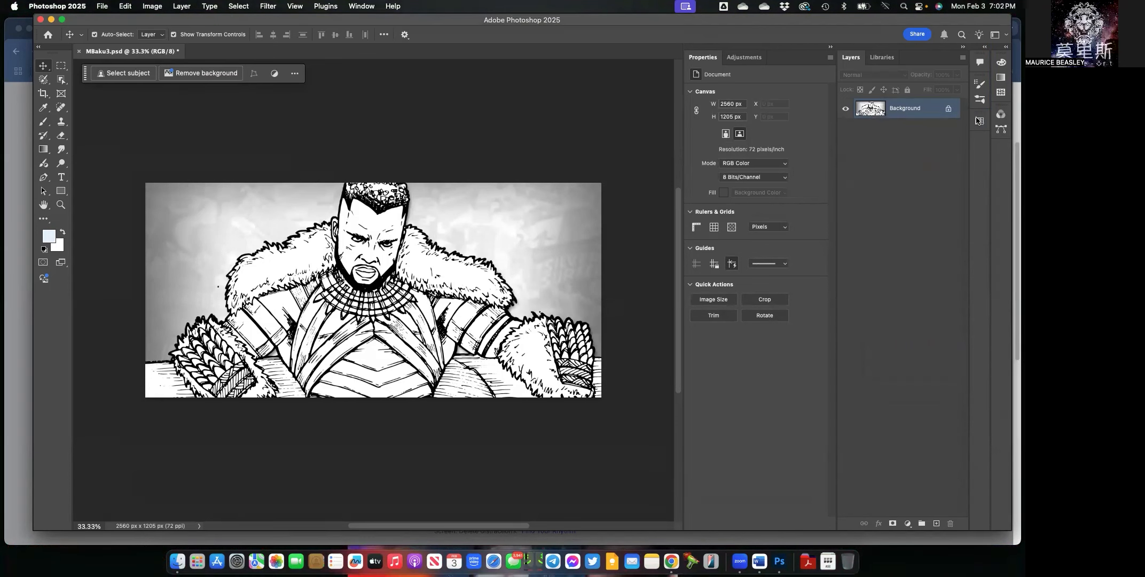
click(980, 123)
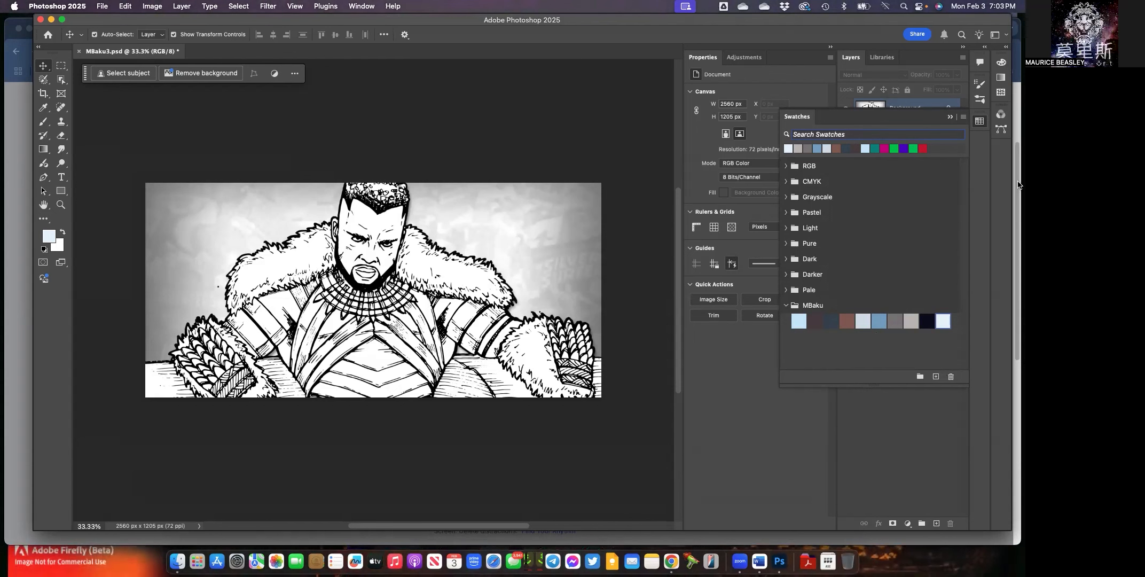
click(977, 124)
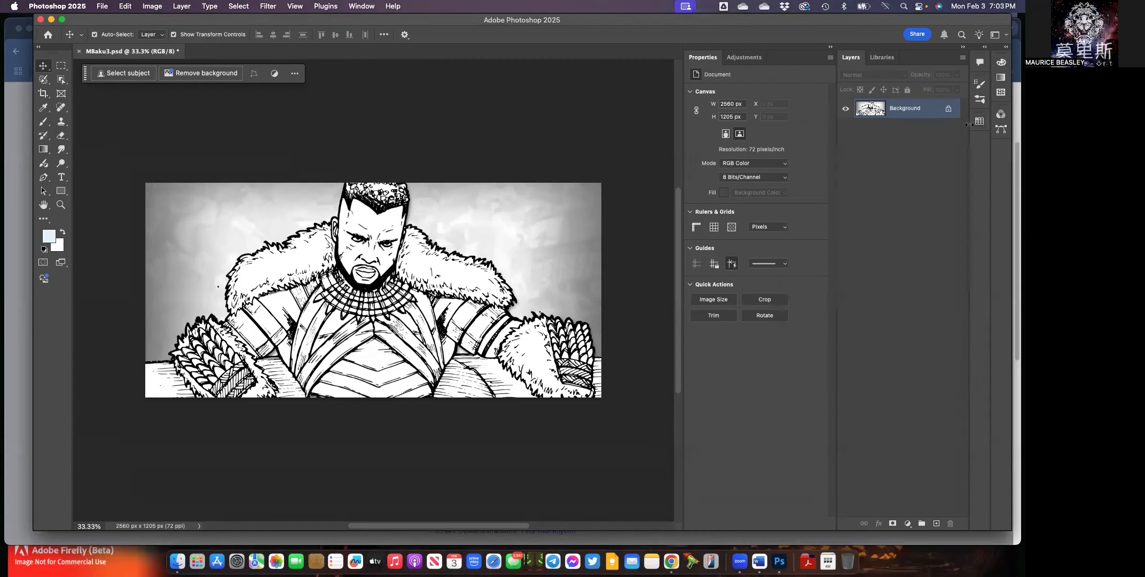
Start importing brushes from the Brushes panel and browse to the Dropbox folder, grouping its items by kind.
click(980, 99)
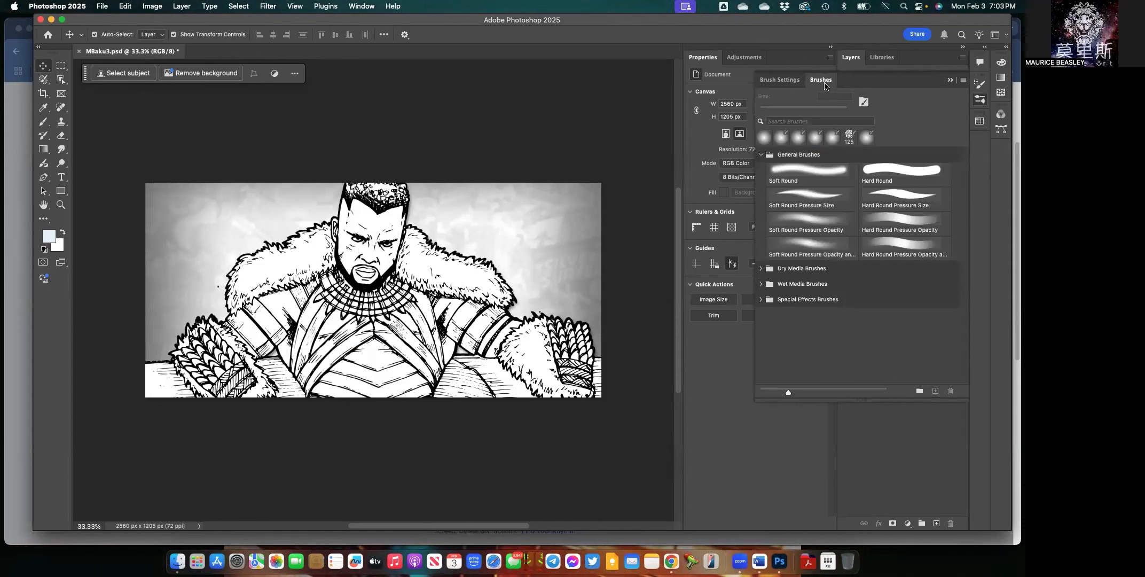
click(961, 81)
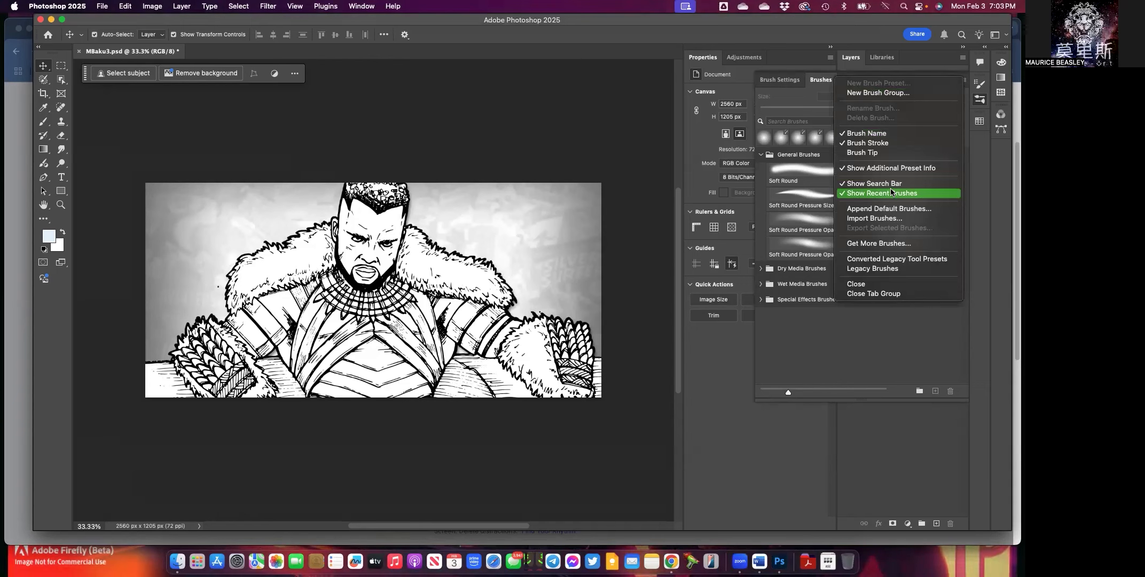
click(870, 219)
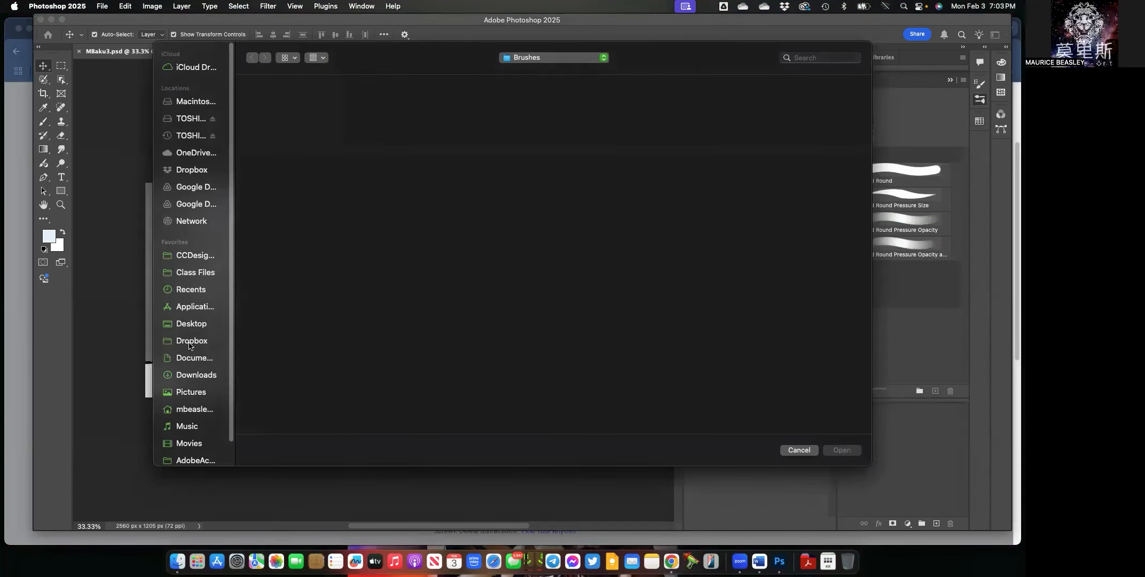
click(190, 342)
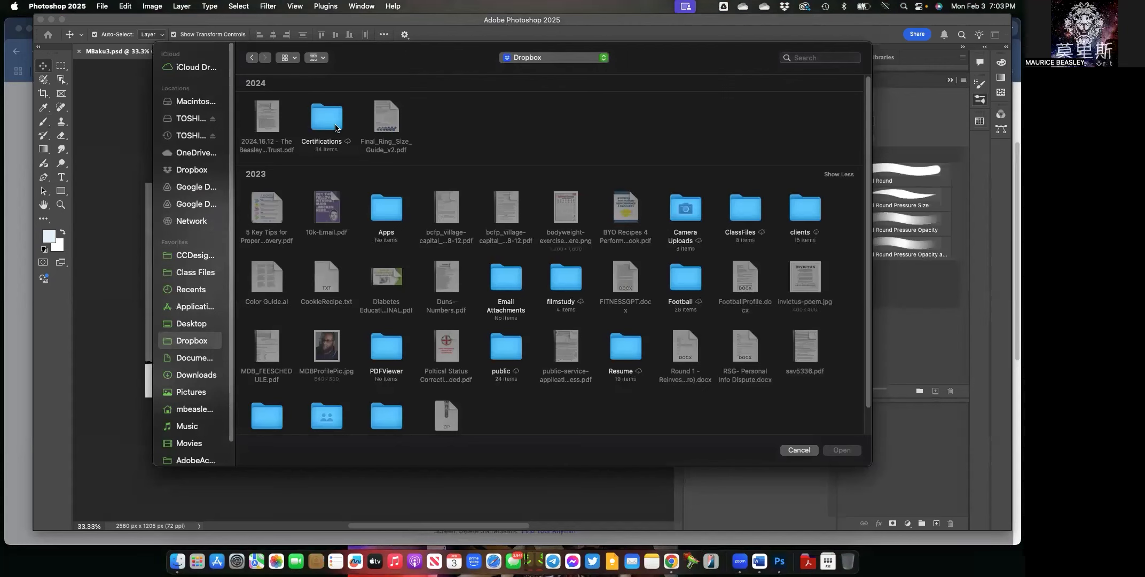
click(315, 57)
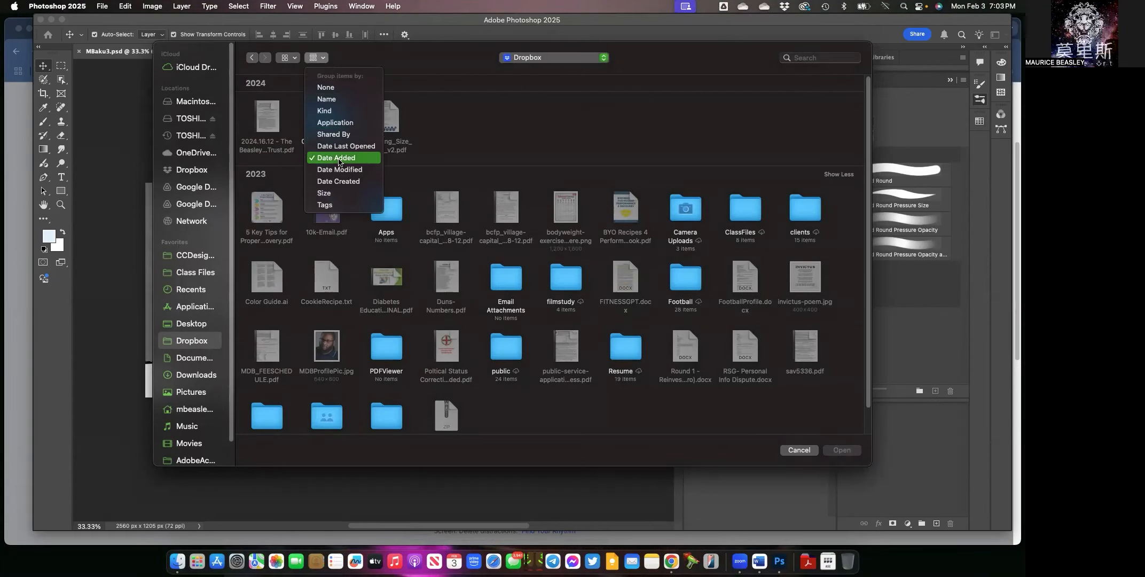
click(341, 114)
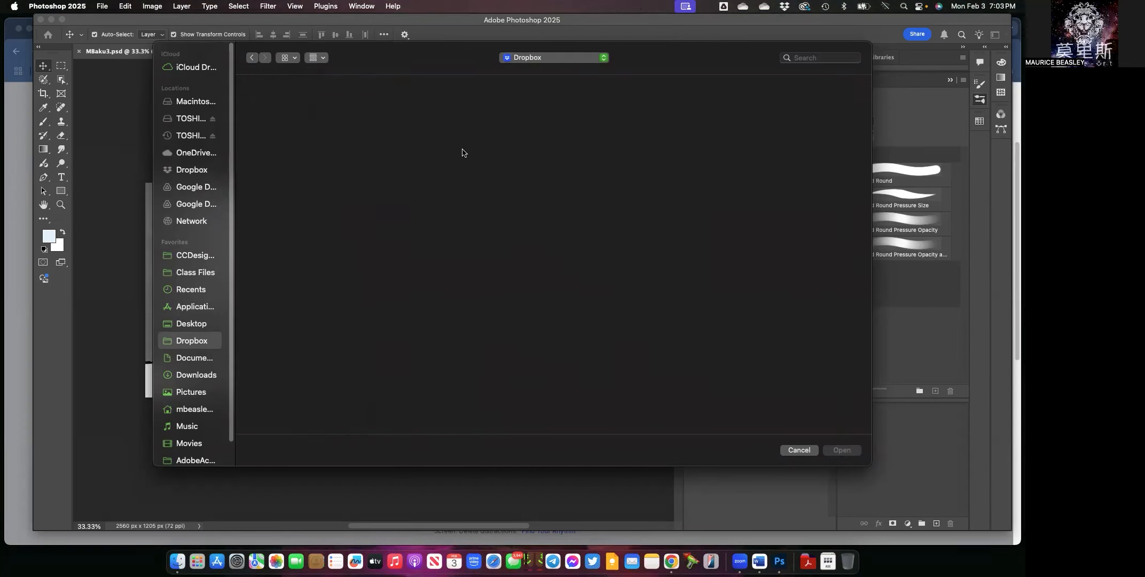
Browse through ClassFiles, GPTC Classes, DMPT 1010 Raster Imaging, Lectures and the Lecture 04 folder to Lecture 04 Files.
double_click(447, 121)
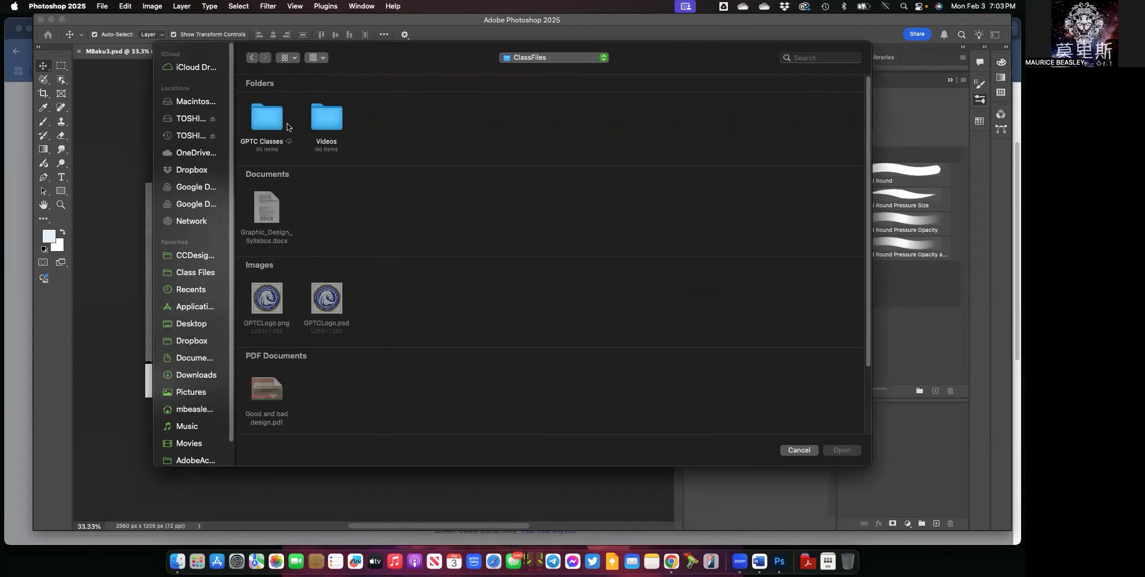
double_click(259, 124)
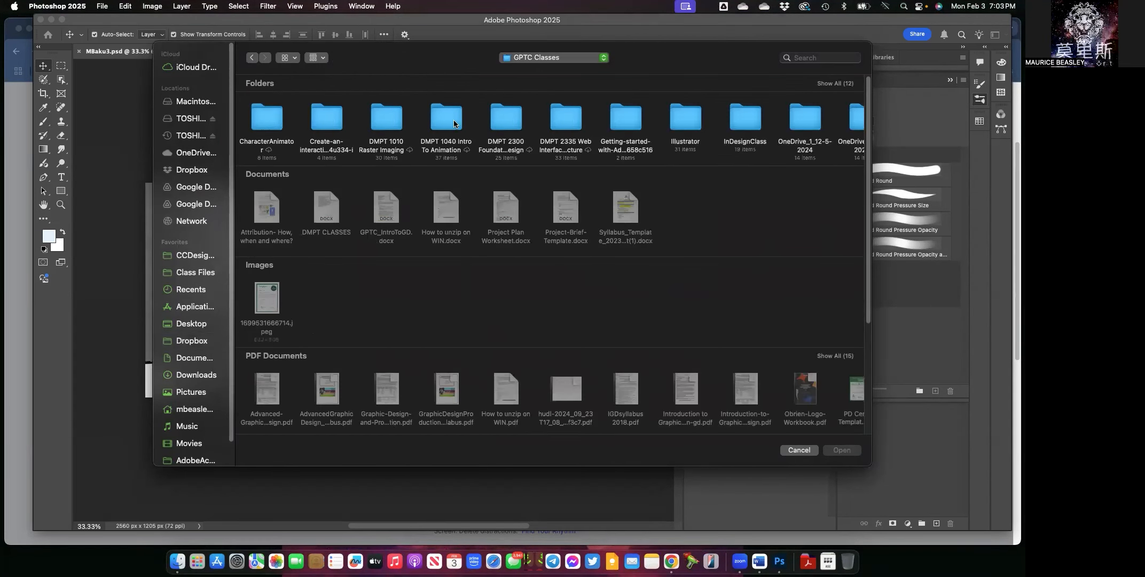
double_click(380, 118)
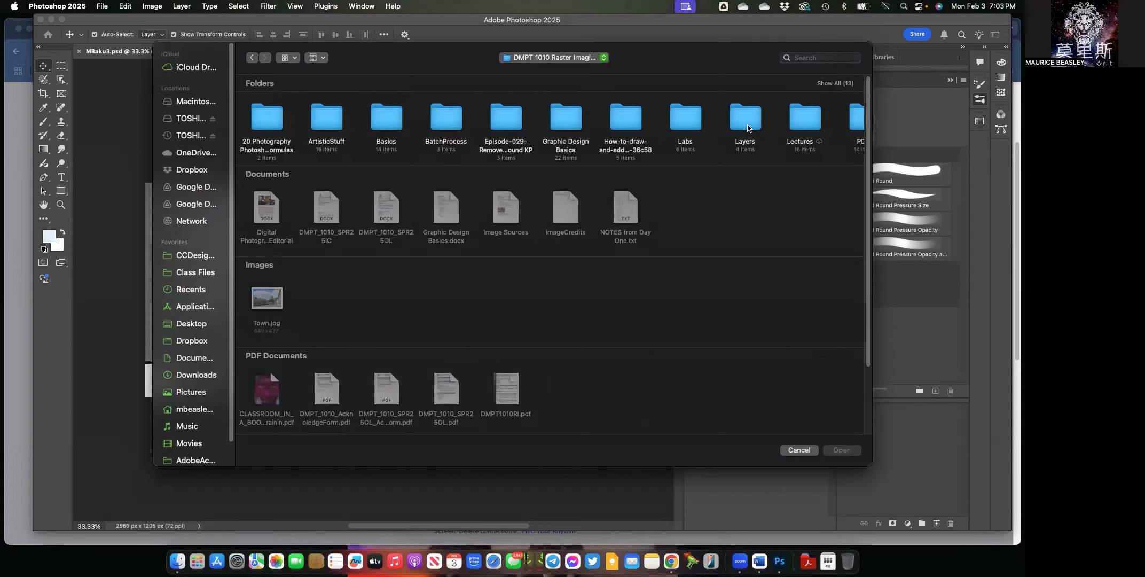
double_click(801, 120)
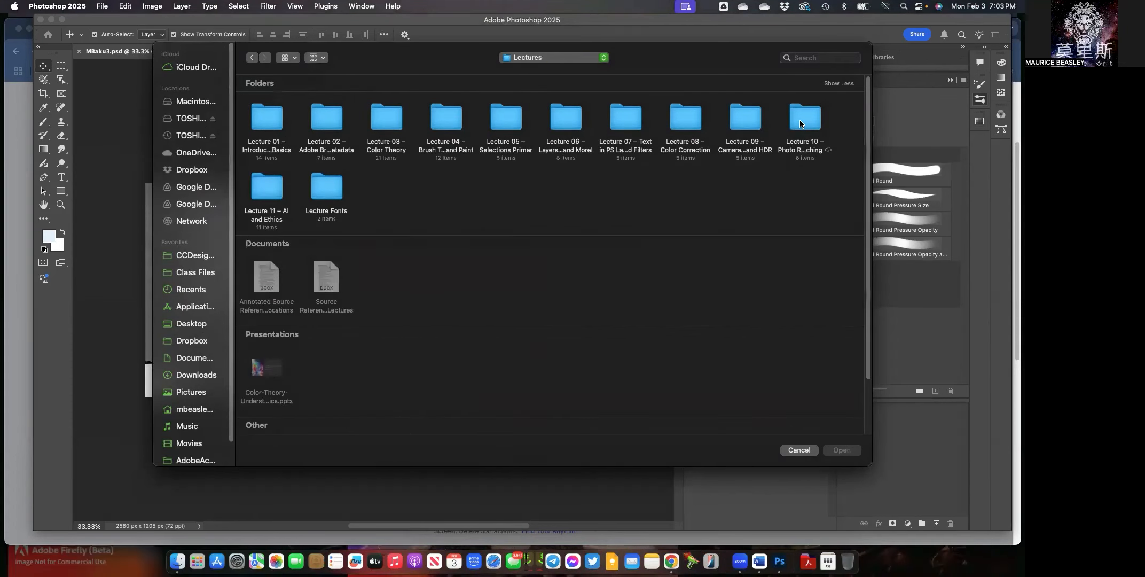
double_click(439, 125)
double_click(329, 119)
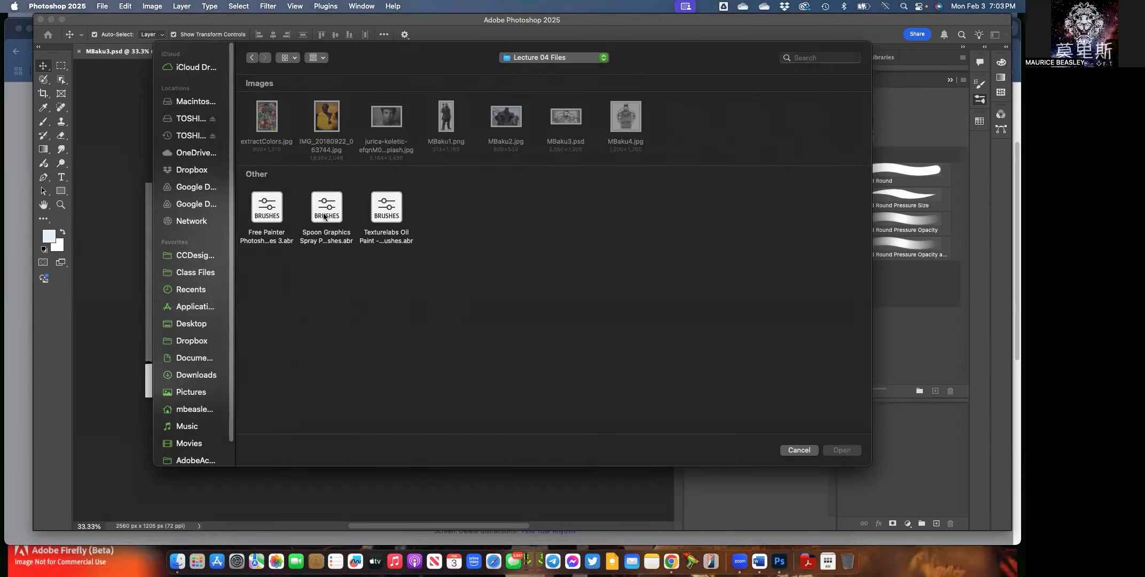
Import the Free Painter, Spoon Graphics Spray and Texturelabs Oil Paint .abr brush files together.
click(324, 216)
click(381, 216)
click(272, 211)
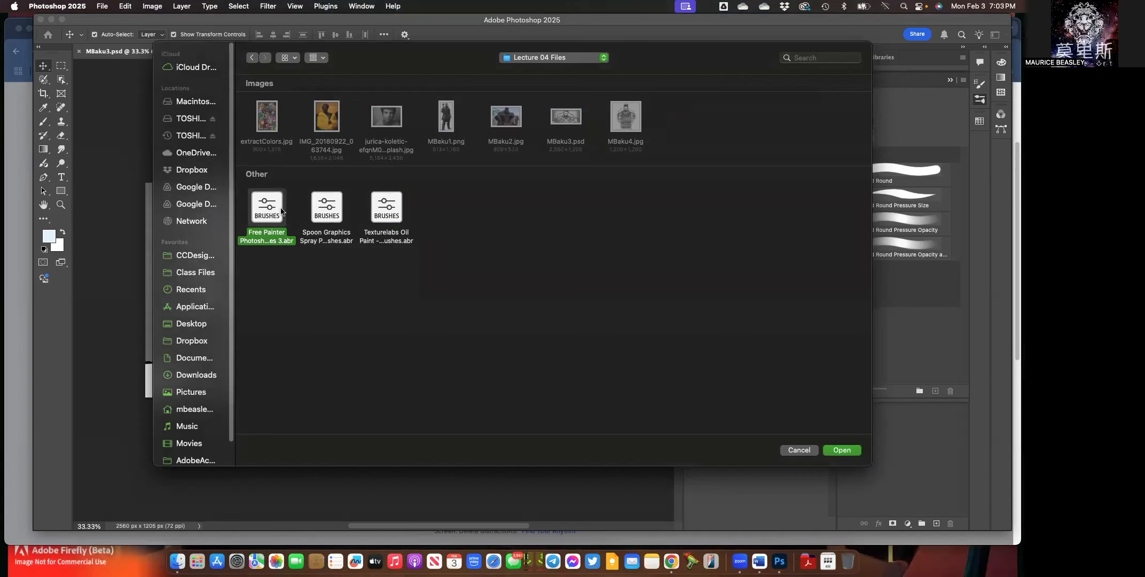
key(super+a)
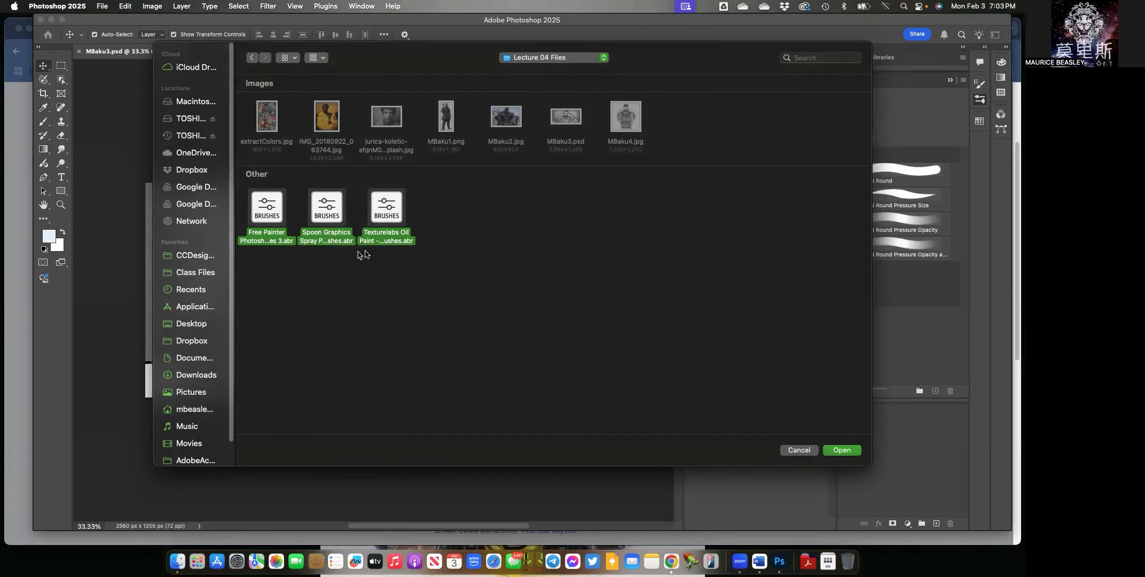
click(435, 211)
drag(422, 212, 273, 211)
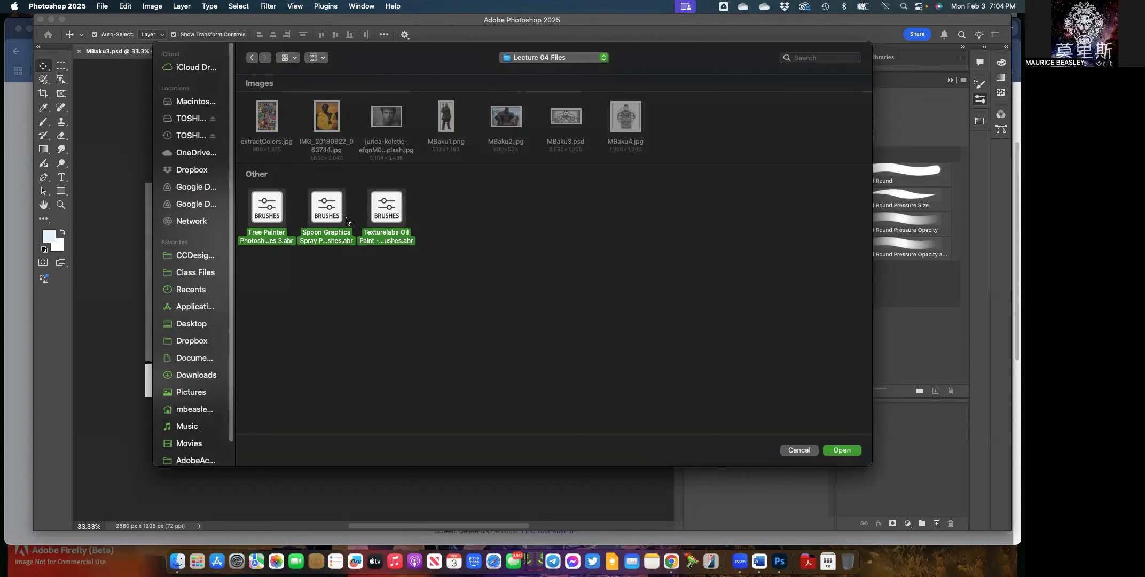
click(842, 451)
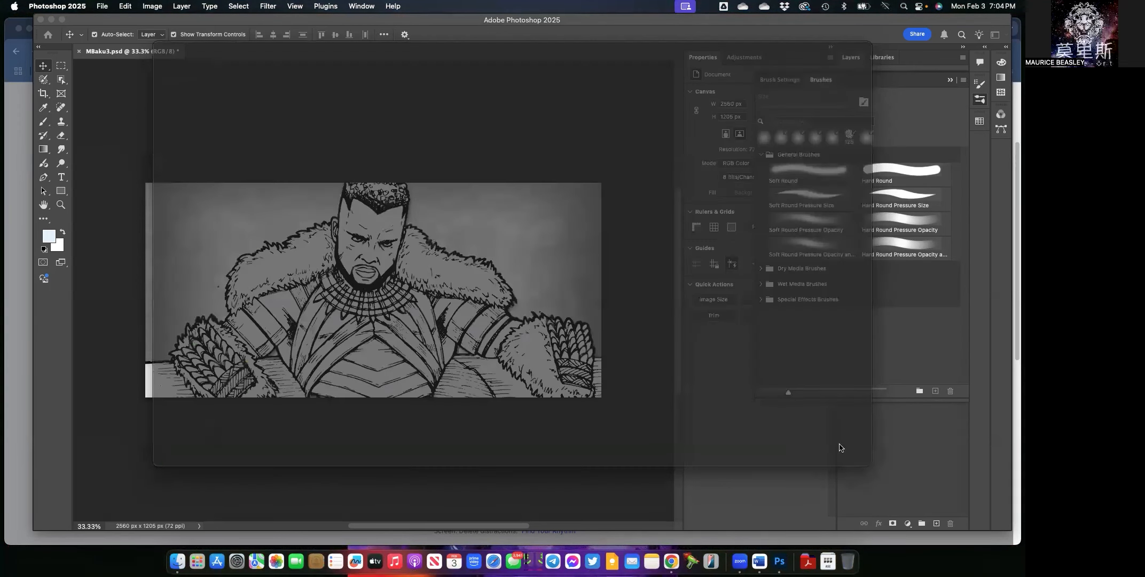
Lengthen the Brushes panel and expand the imported Texturelabs, Spoon Graphics and Free Painter groups to examine their brushes.
click(769, 347)
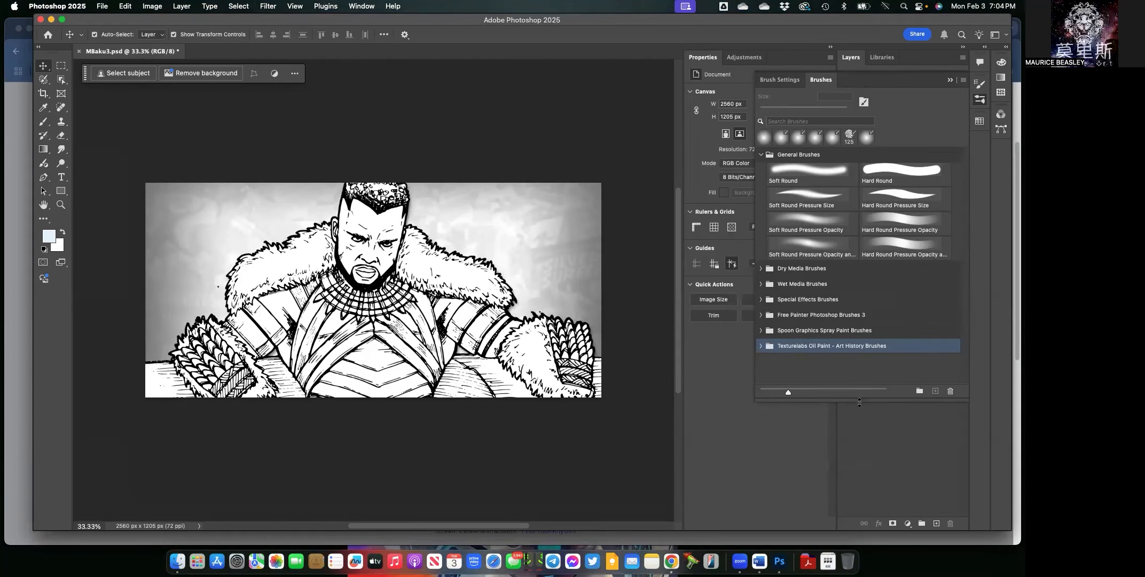
drag(859, 401, 861, 526)
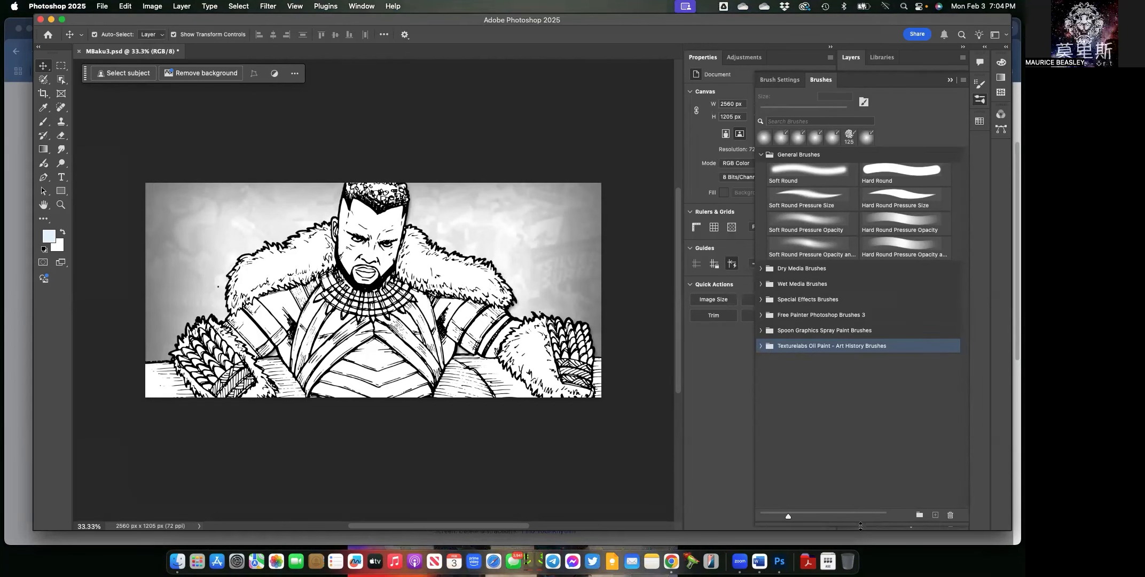
click(760, 346)
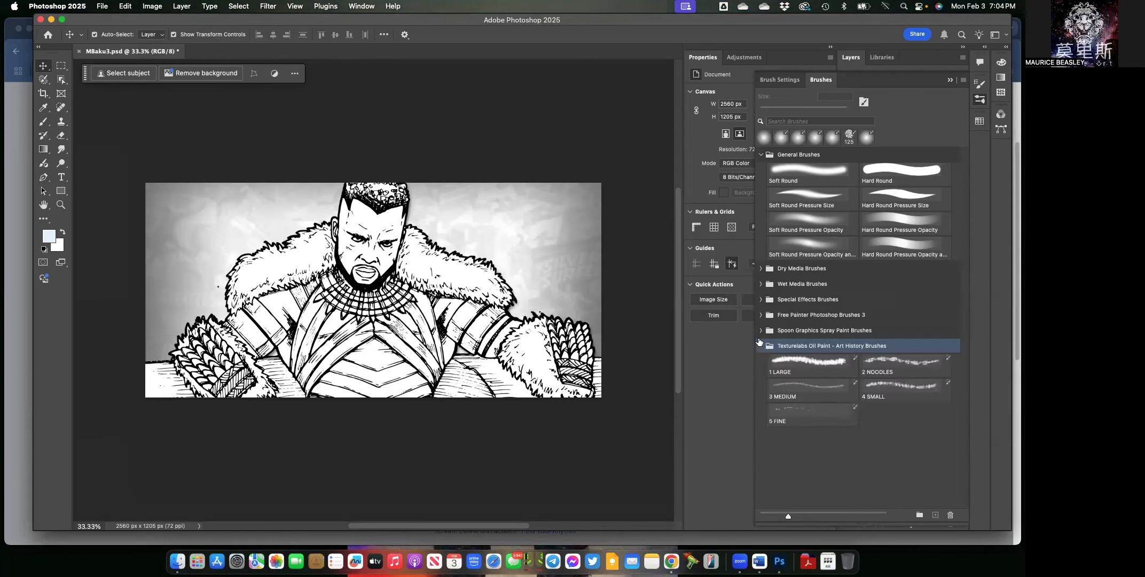
click(759, 332)
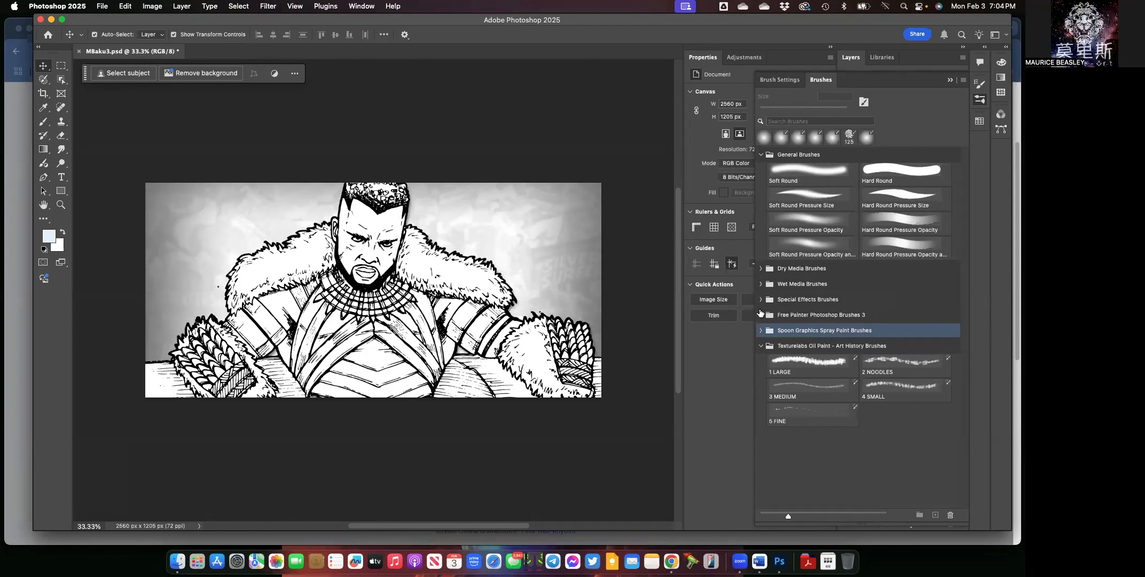
click(757, 315)
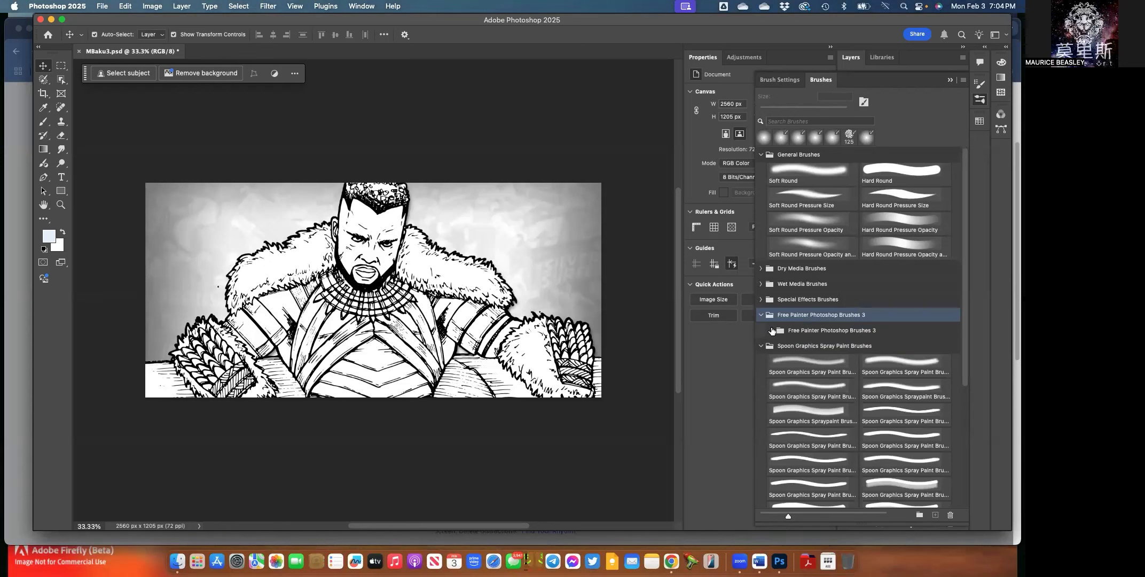
click(772, 330)
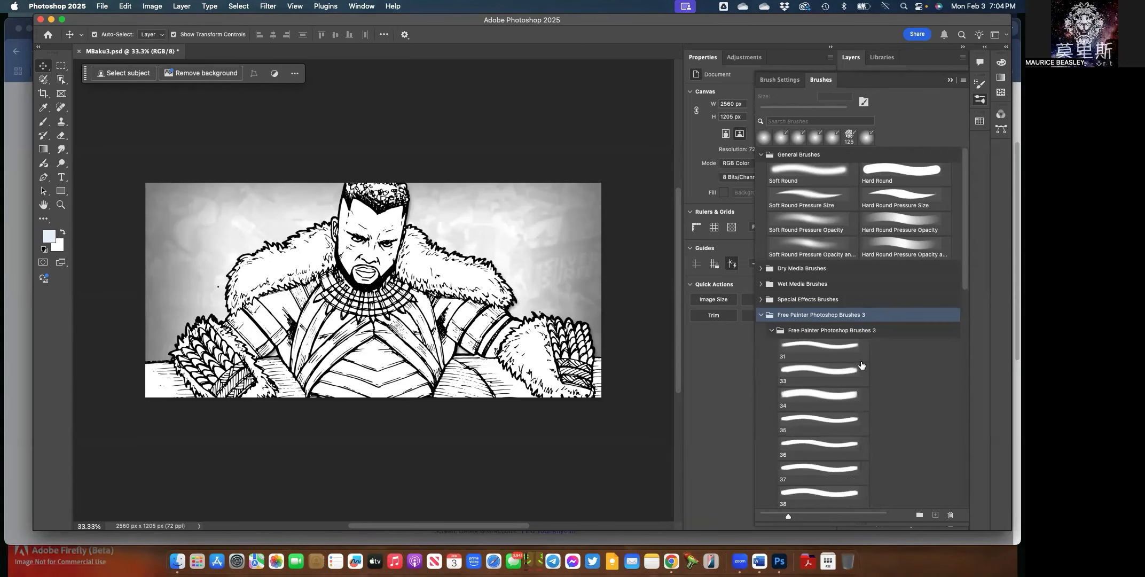
scroll(861, 365, down, 10)
scroll(862, 366, down, 10)
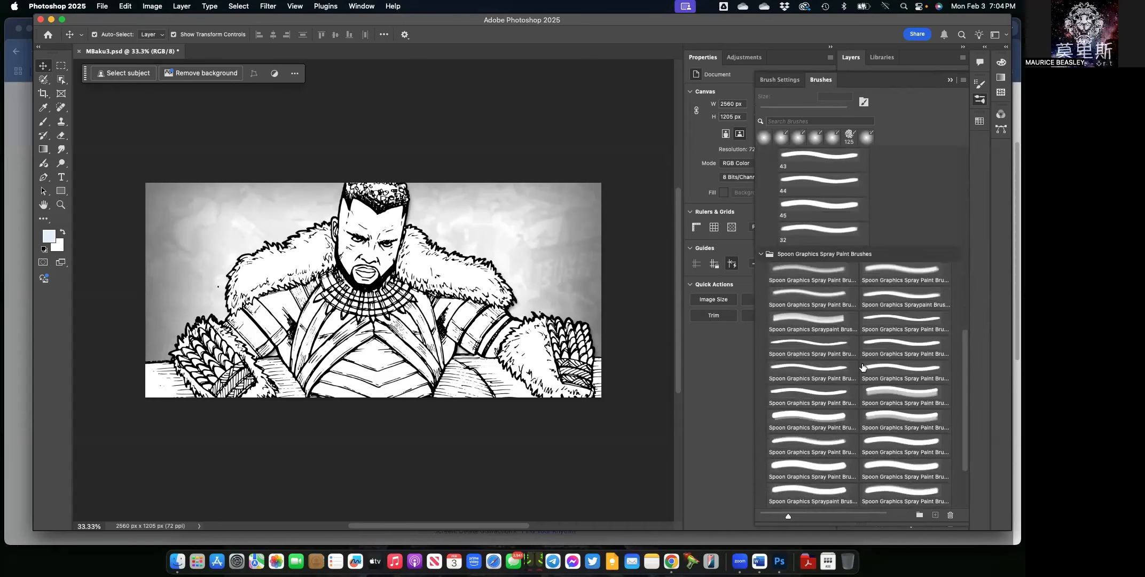
scroll(863, 367, down, 5)
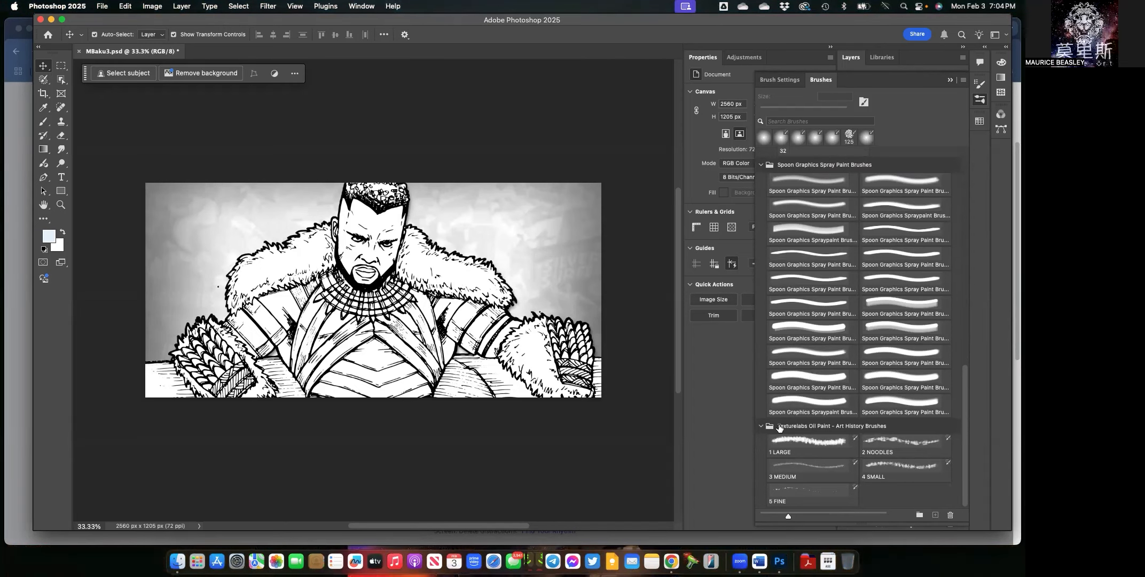
Collapse the Texturelabs, Spoon Graphics and General Brushes groups and the nested Free Painter Photoshop Brushes 3 subfolder.
click(760, 426)
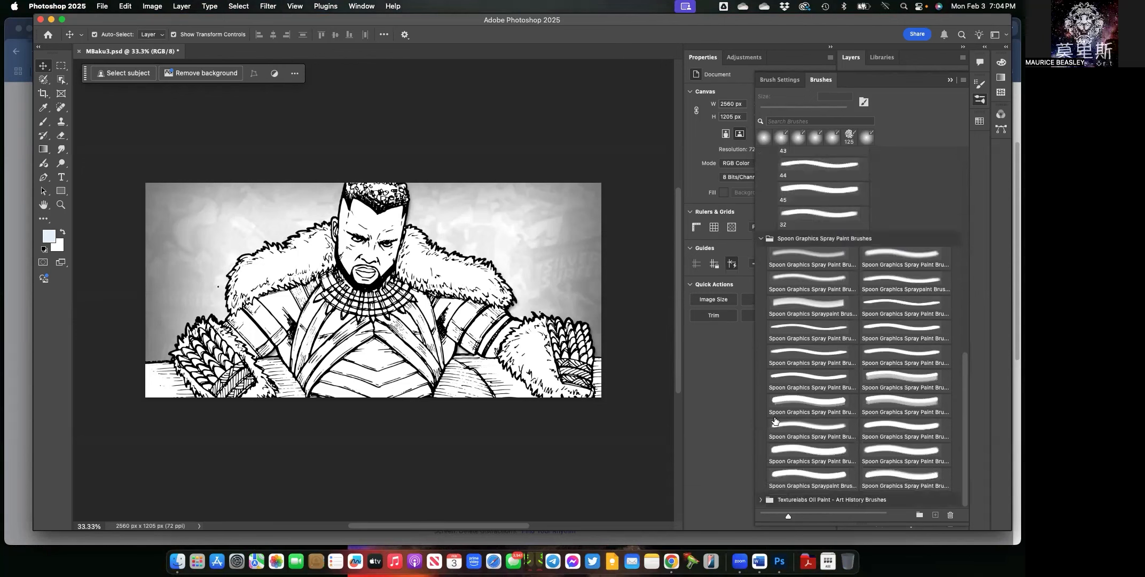
click(761, 240)
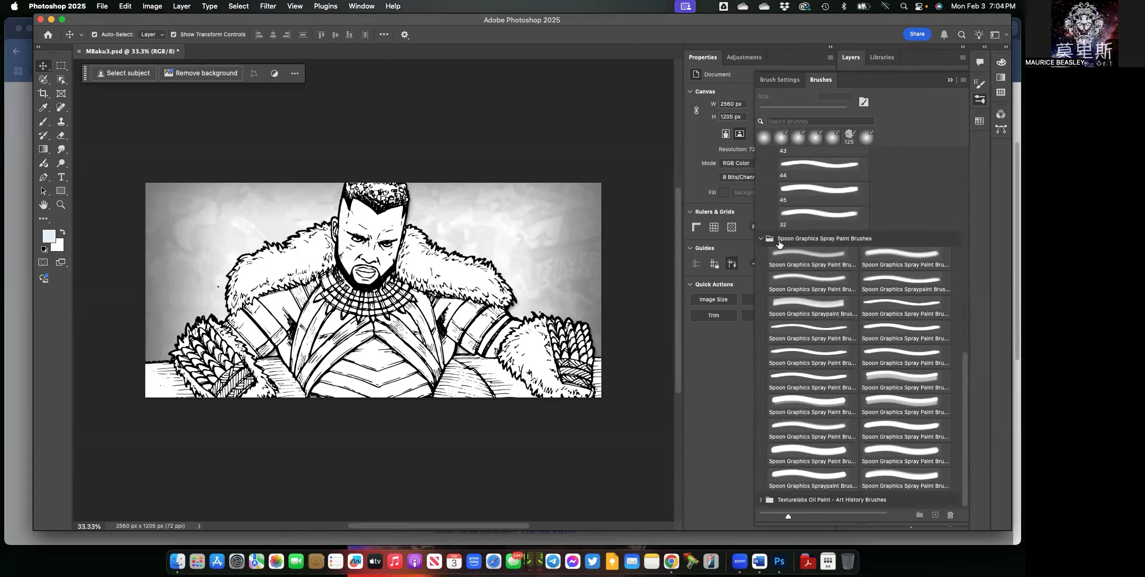
scroll(788, 236, up, 3)
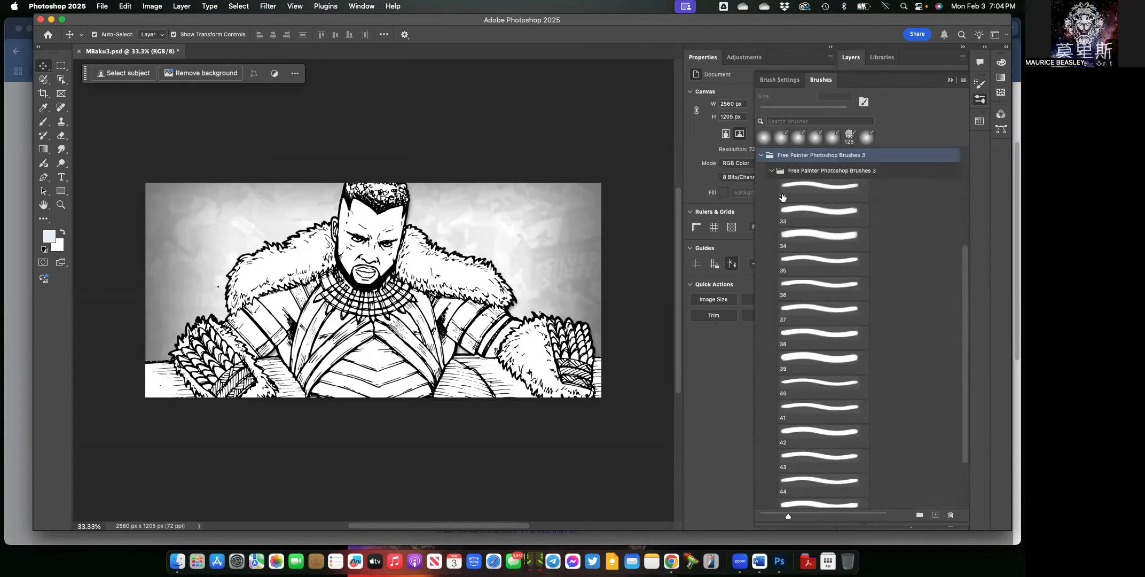
click(771, 171)
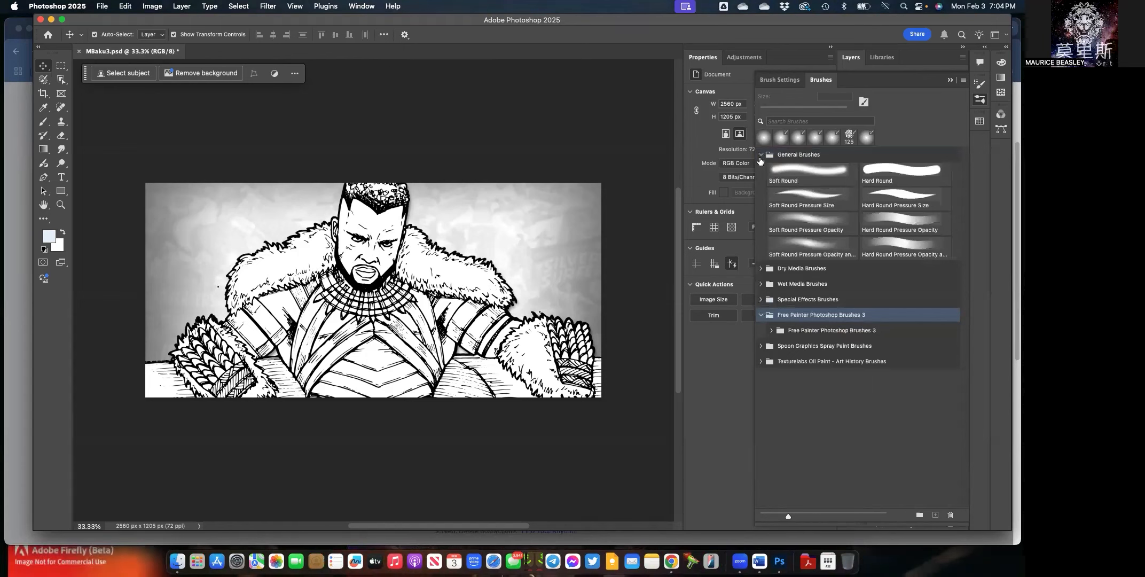
click(760, 155)
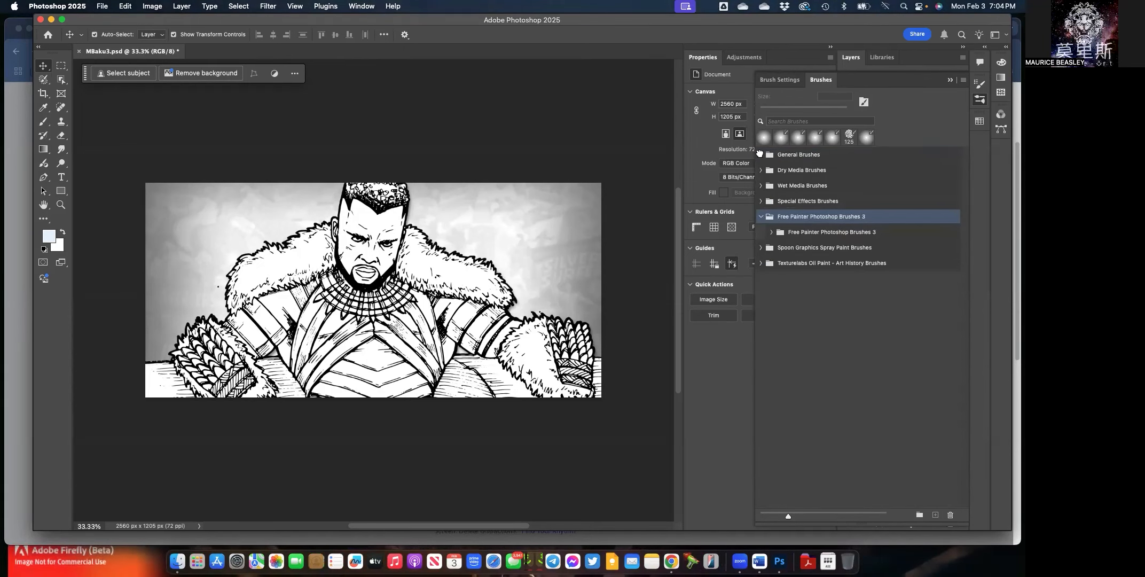
Expand the Spoon Graphics Spray Paint Brushes group, look over its brushes and collapse it again.
click(758, 251)
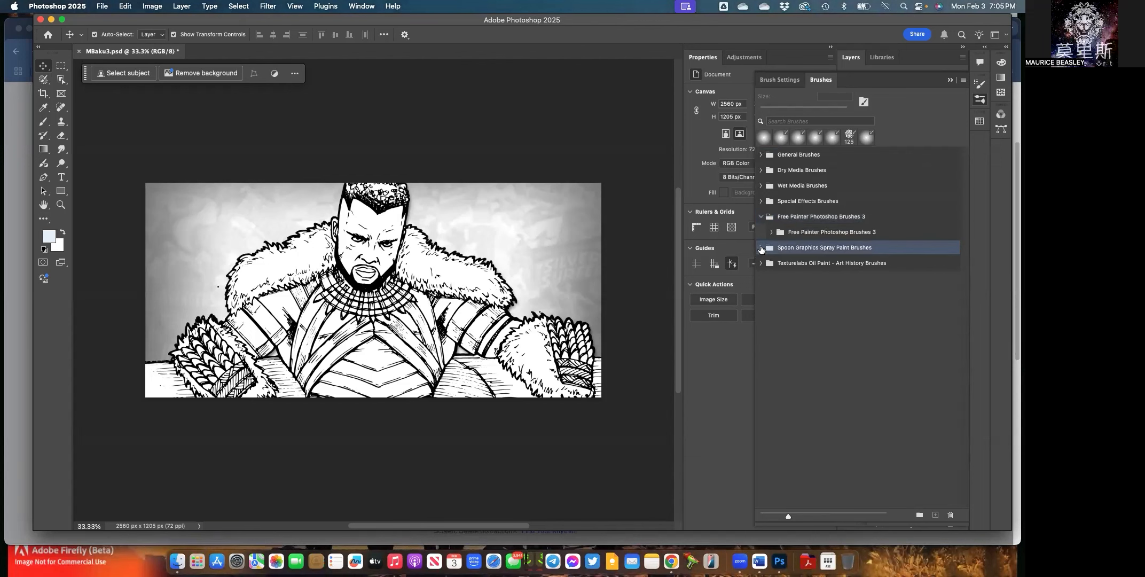
click(761, 248)
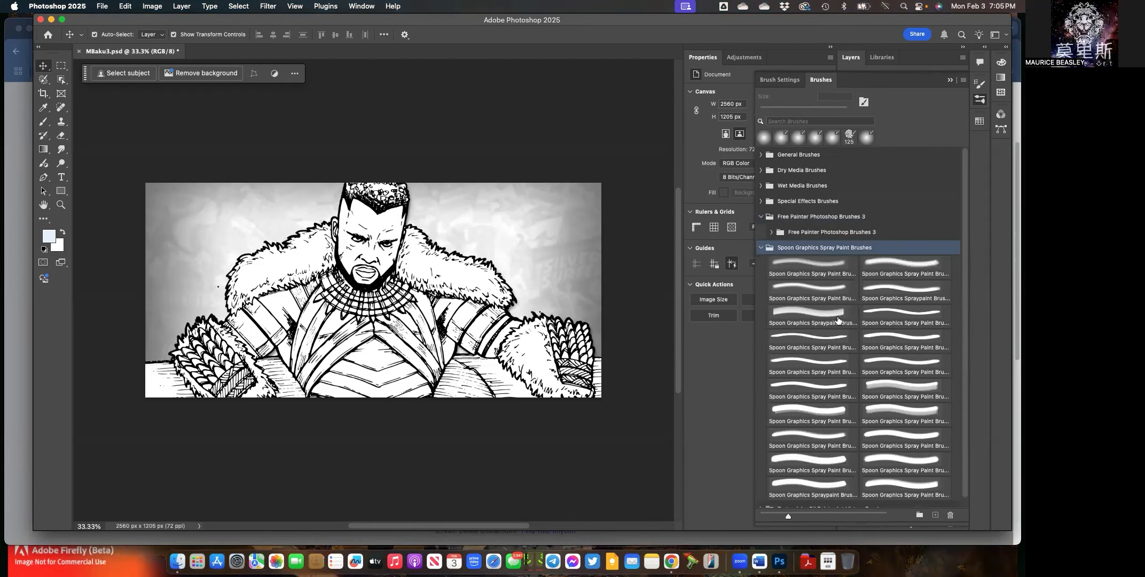
scroll(890, 381, down, 1)
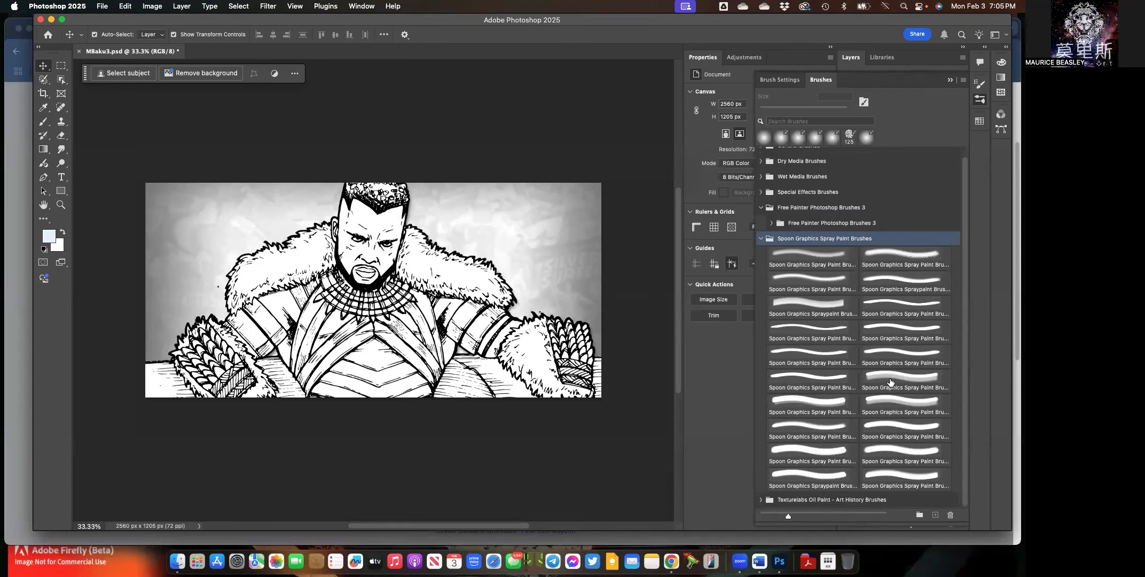
click(760, 244)
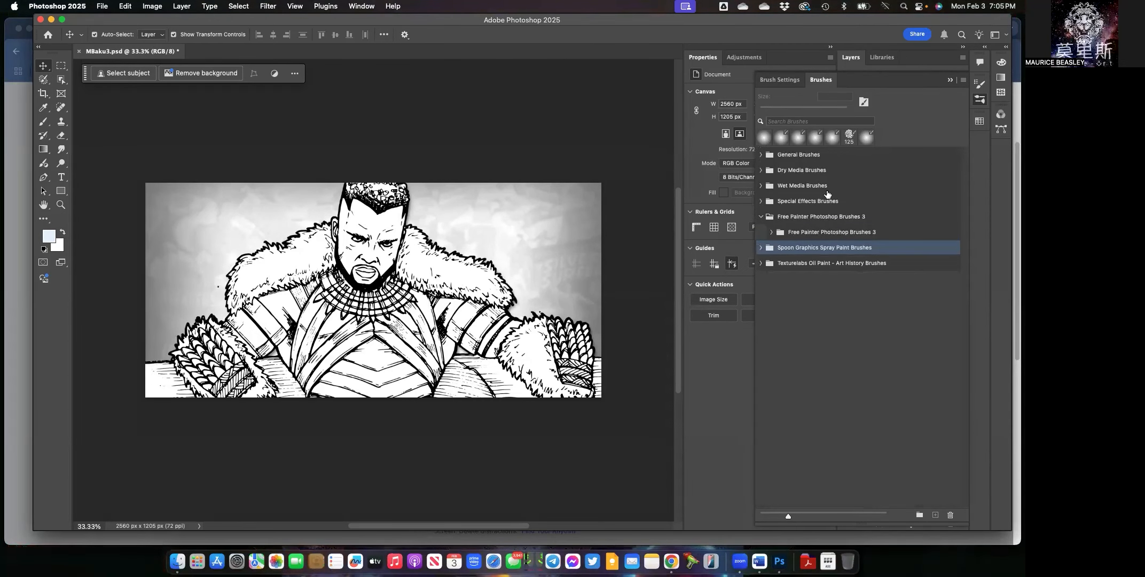
Collapse the Brushes panel and reduce the Properties and Adjustments panels to a narrow icon strip.
click(949, 81)
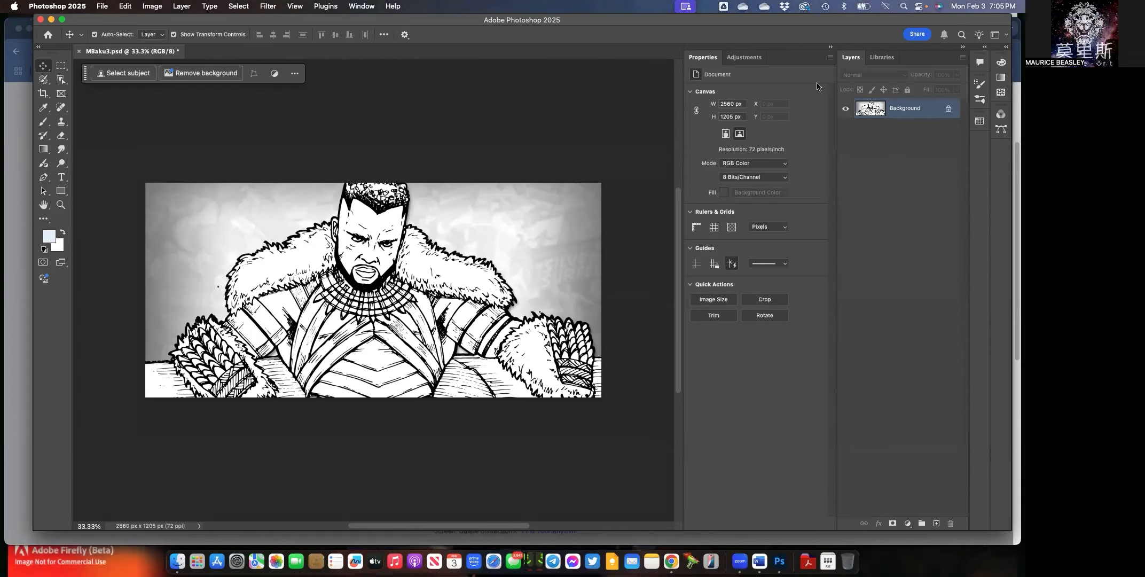
click(830, 48)
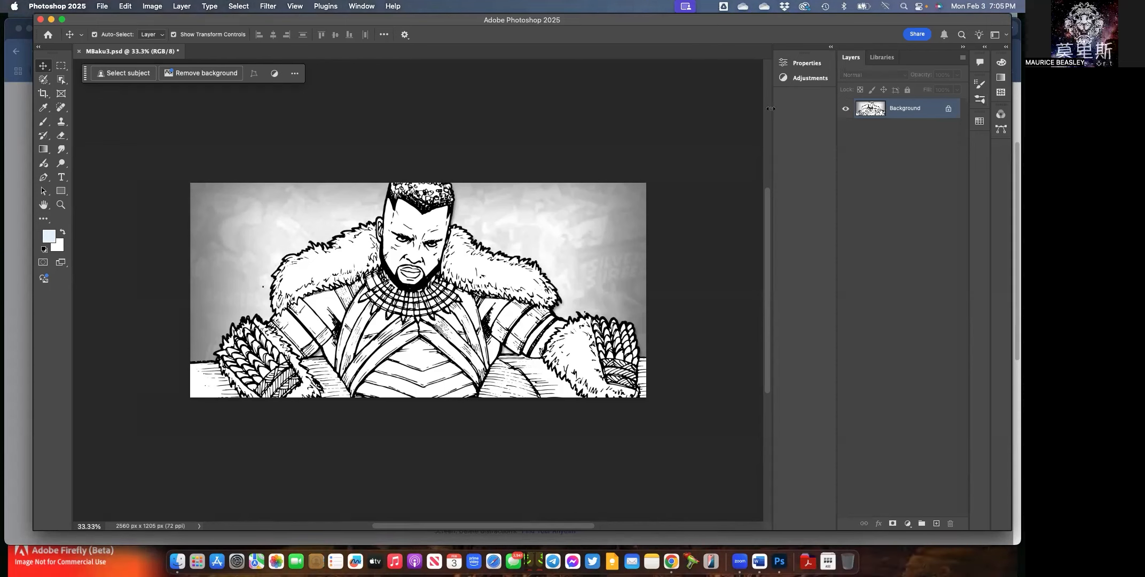
drag(773, 108, 837, 129)
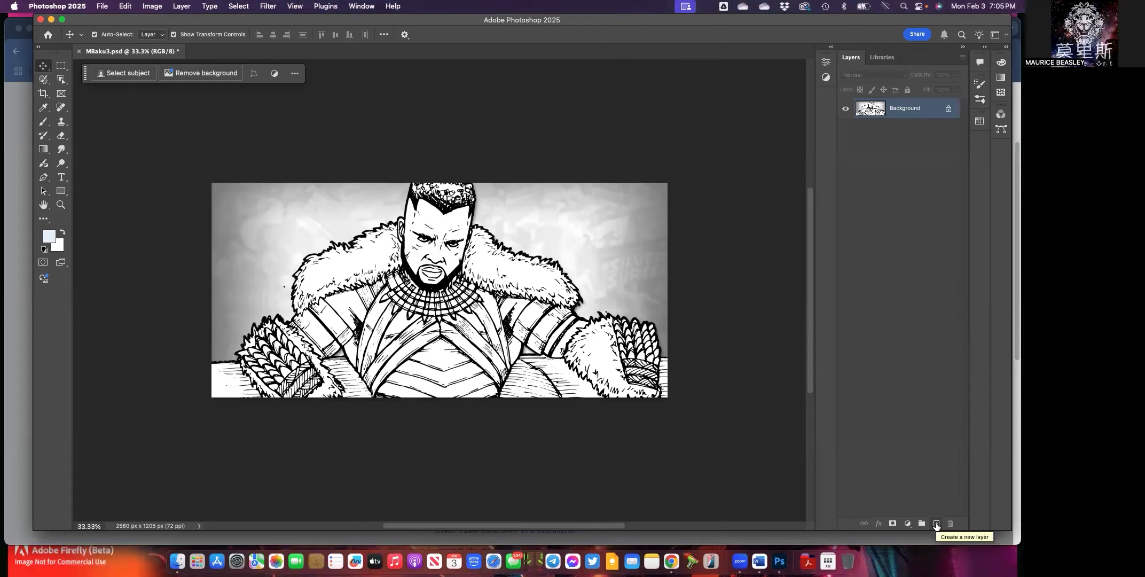
Add a new empty layer above the Background layer and make it the active layer.
click(936, 523)
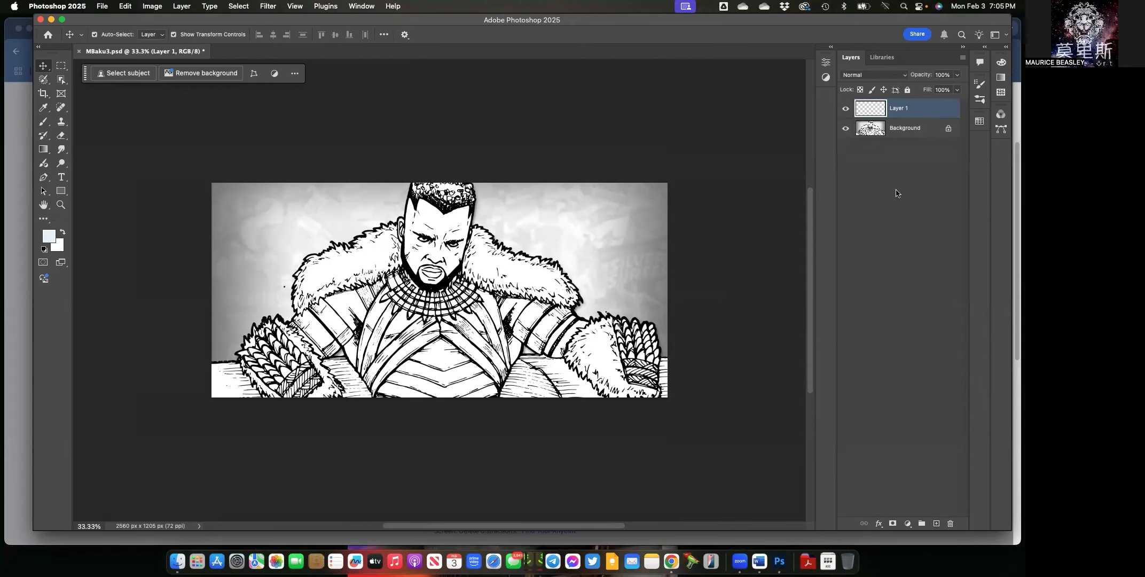
click(904, 133)
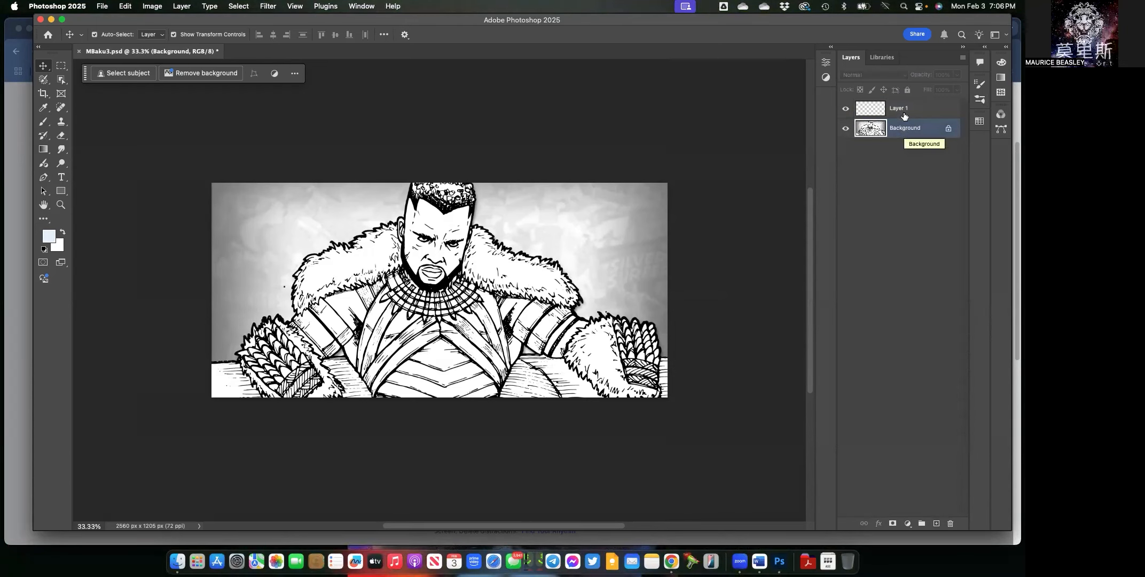
click(905, 110)
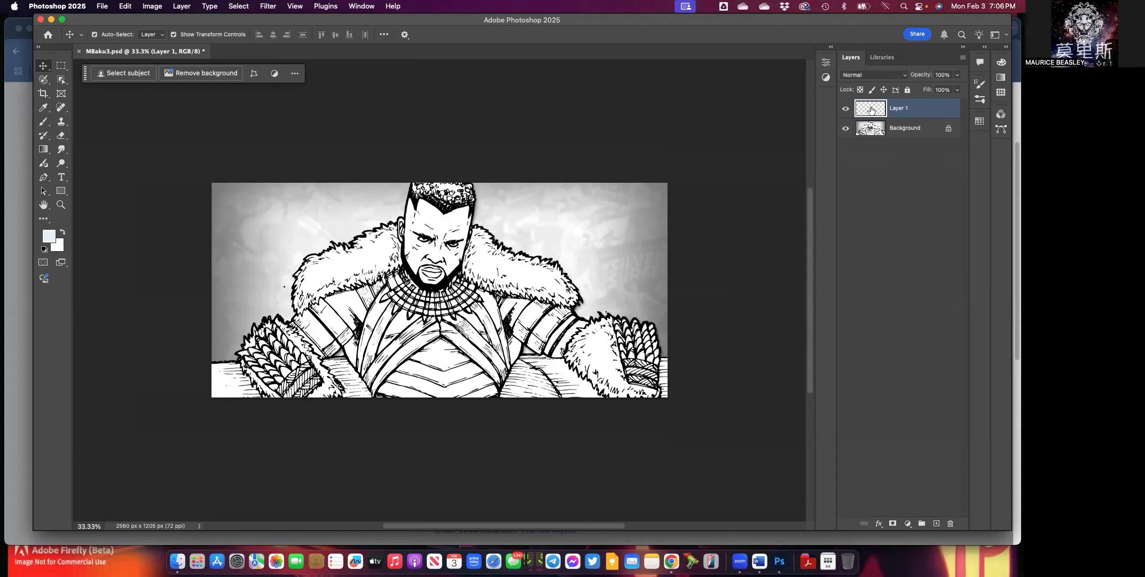
Hide and show the Background layer twice to view the transparent new layer on its own.
click(844, 131)
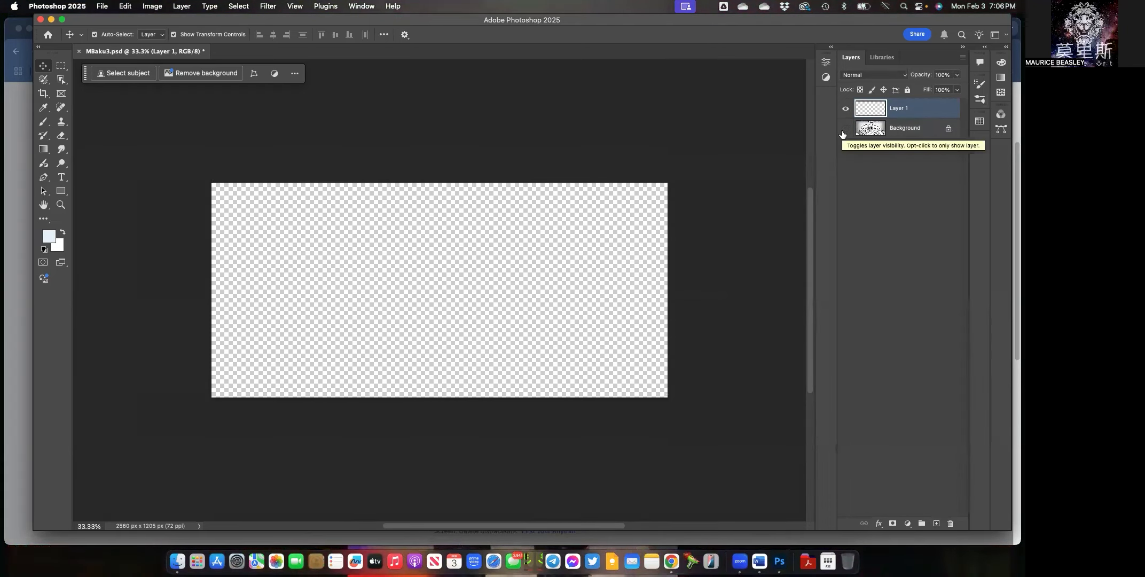
click(845, 129)
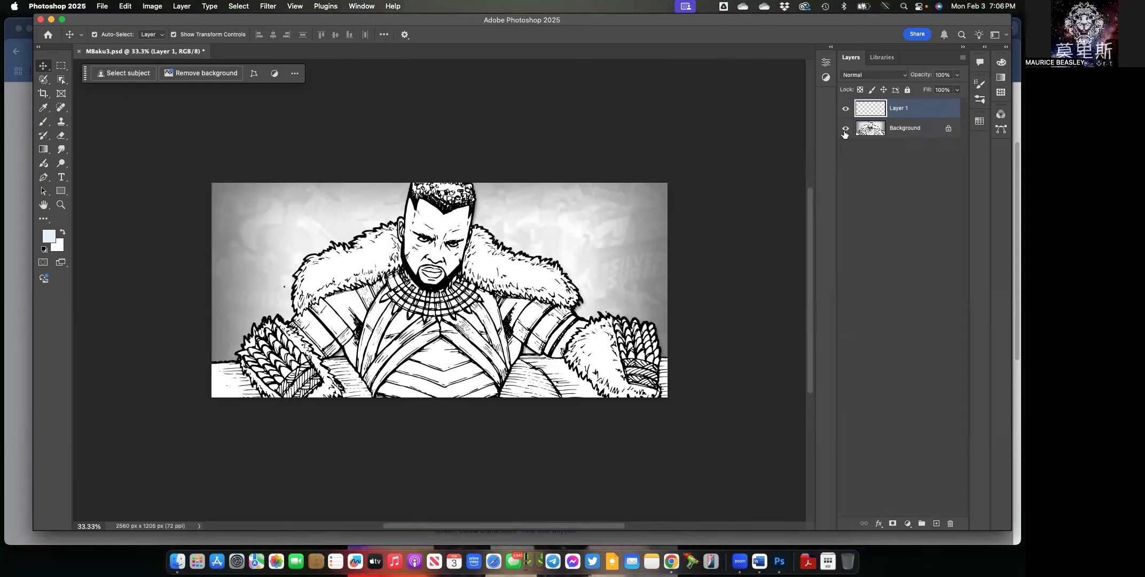
click(845, 129)
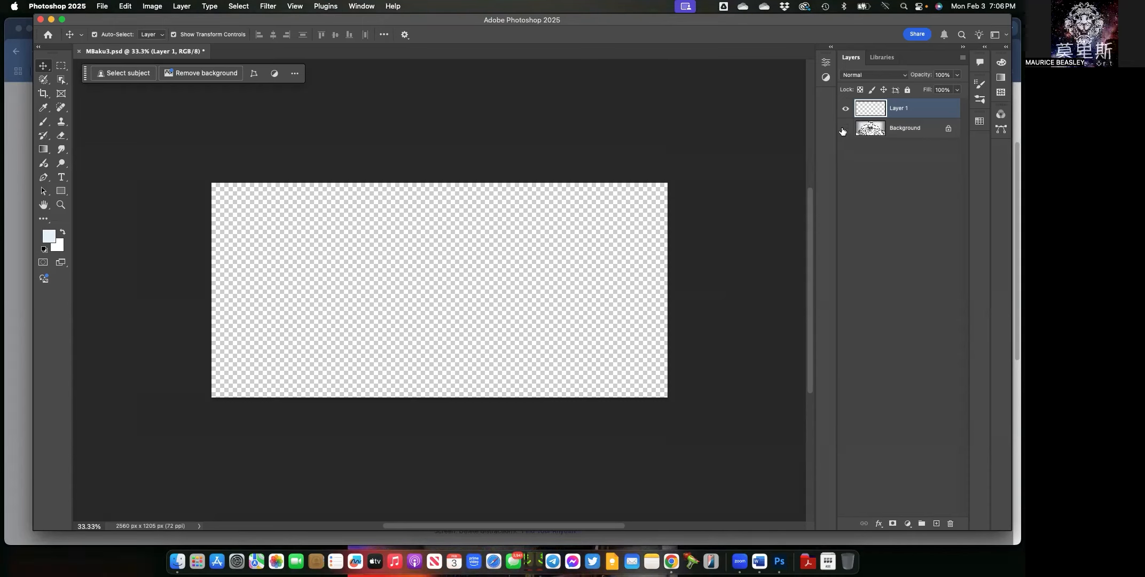
click(844, 130)
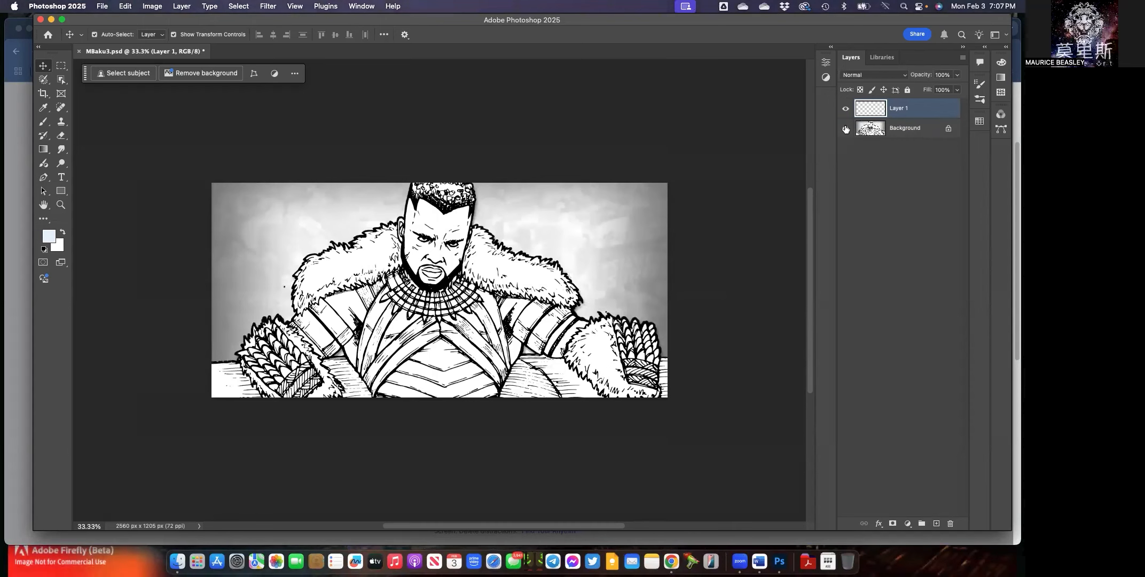
Rename the new layer above the Background as BrownBkground.
double_click(898, 107)
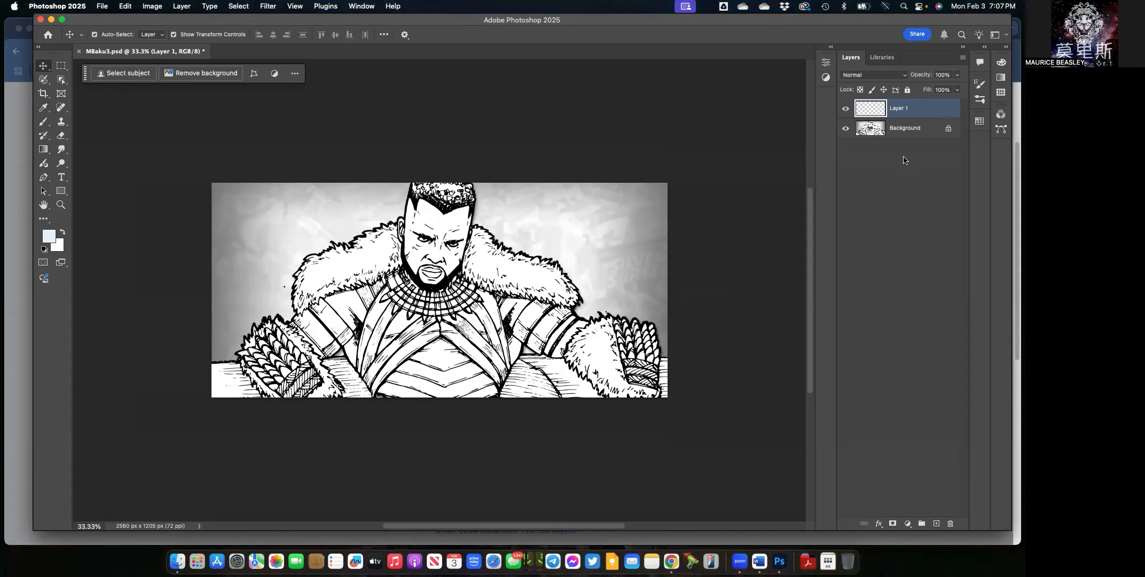
double_click(901, 108)
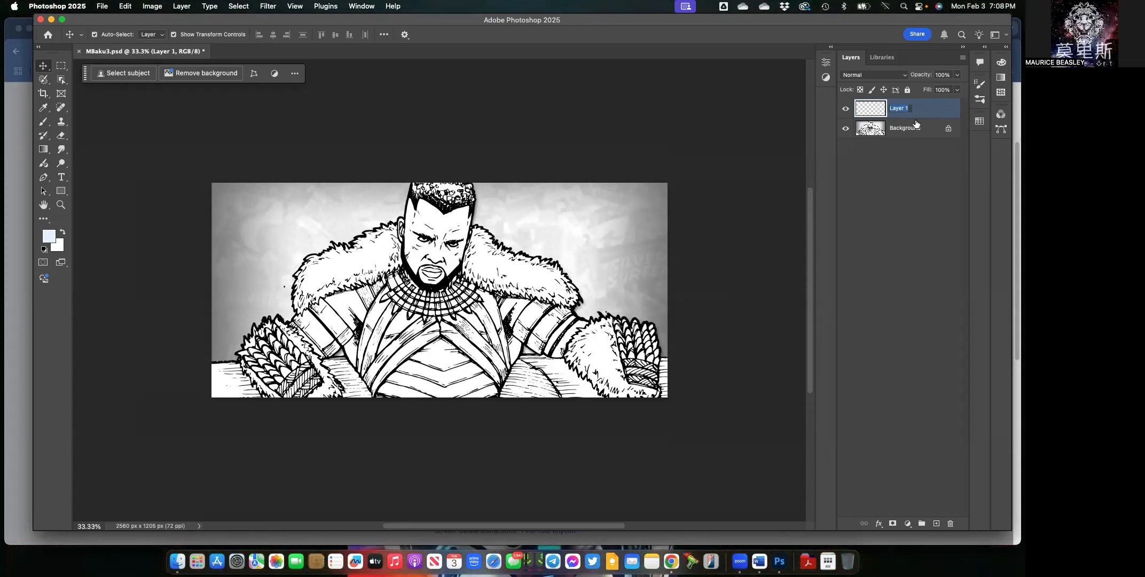
text(BrownBkground)
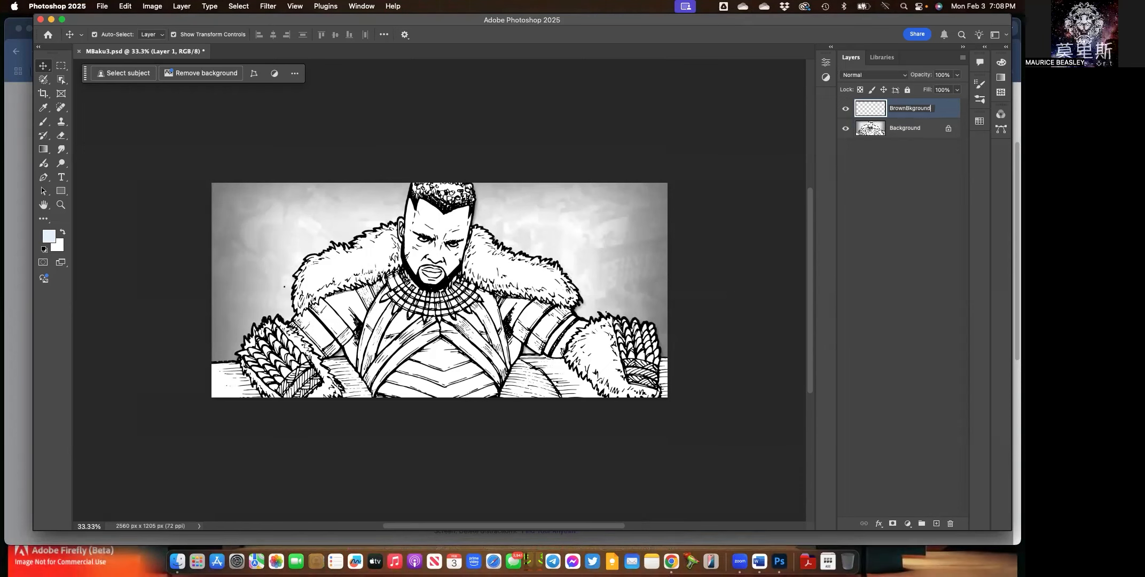
key(Return)
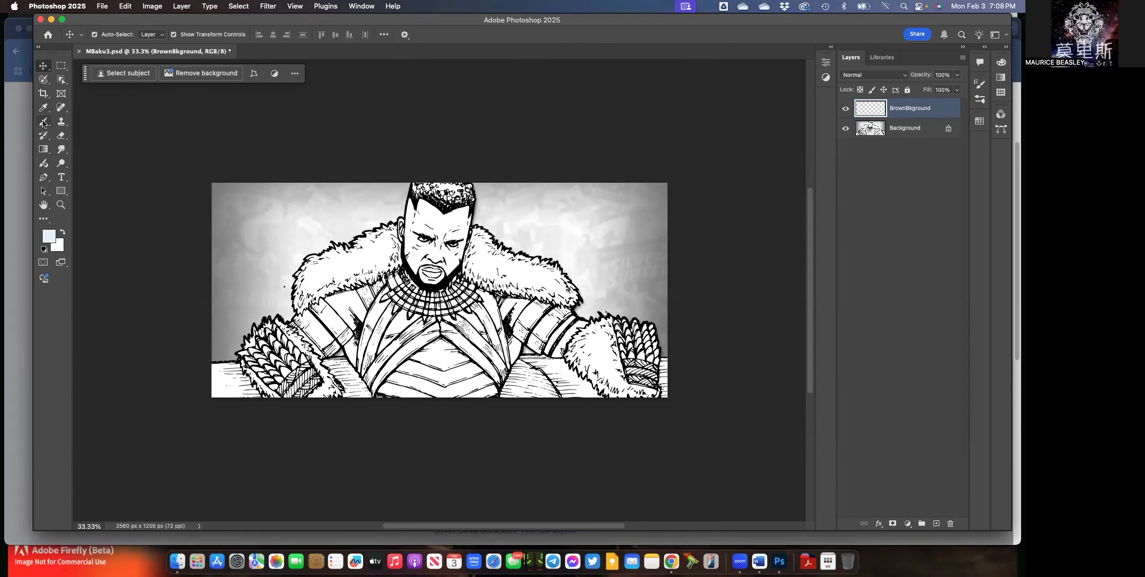
Activate the Brush tool and choose Spoon Graphics Spray Paint Brush 12 from the Spoon Graphics Spray Paint Brushes group.
click(43, 122)
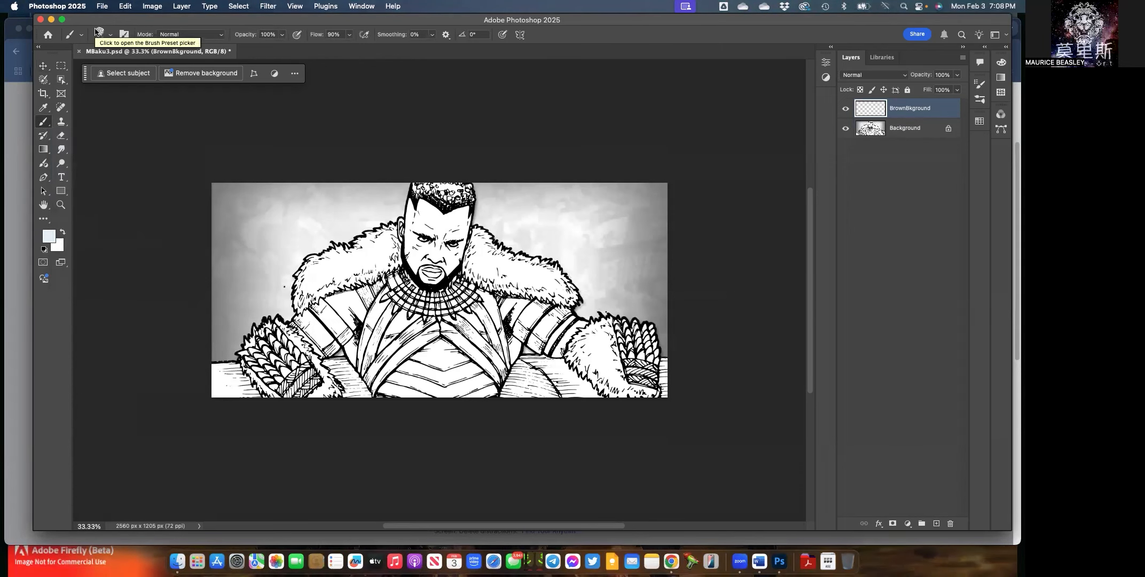
click(110, 38)
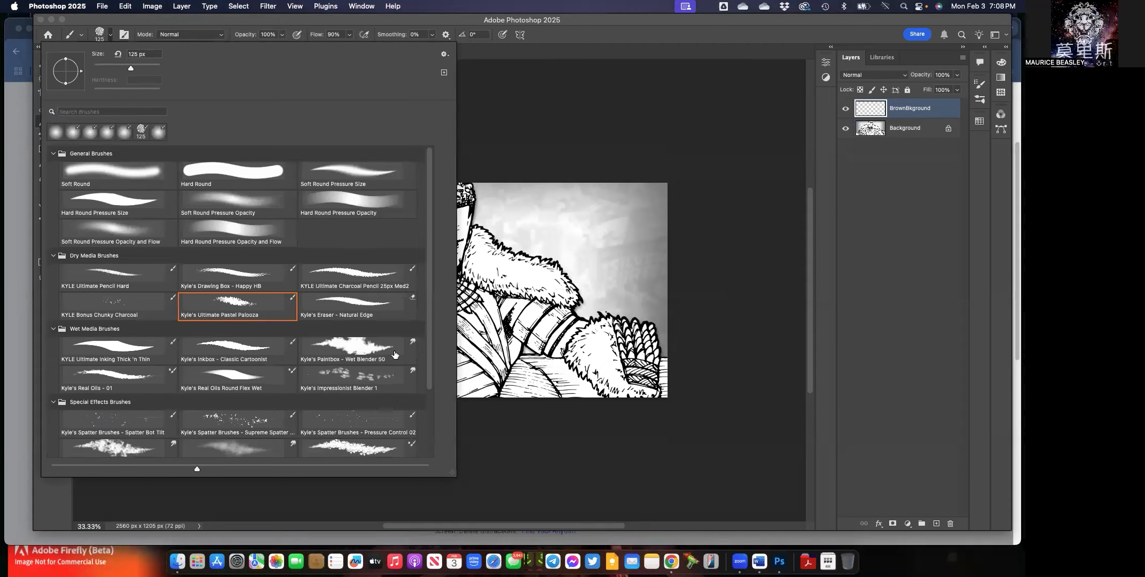
scroll(251, 299, down, 3)
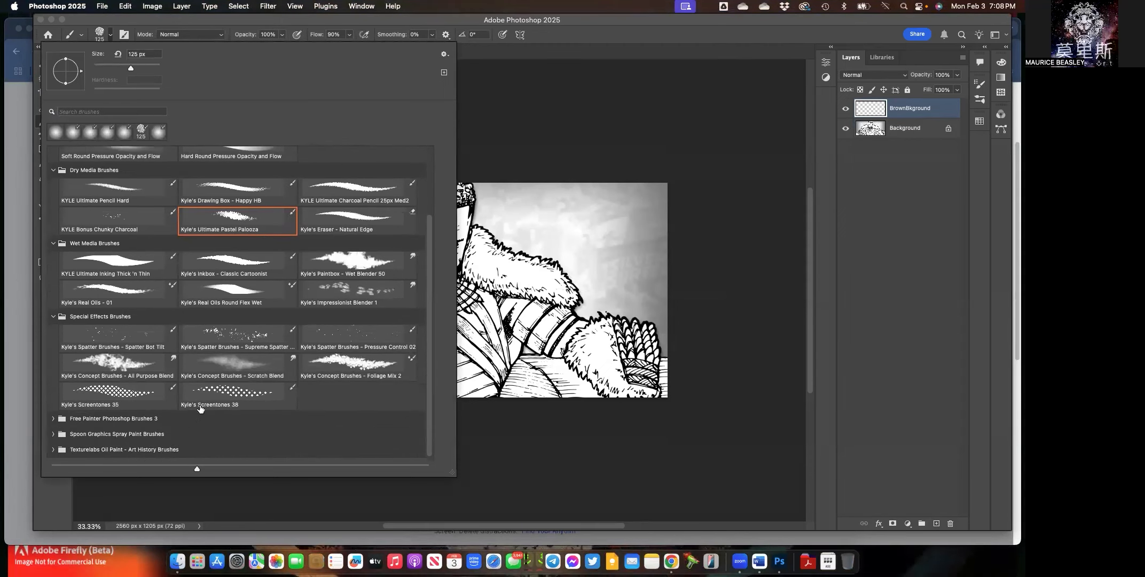
click(53, 434)
scroll(128, 393, down, 5)
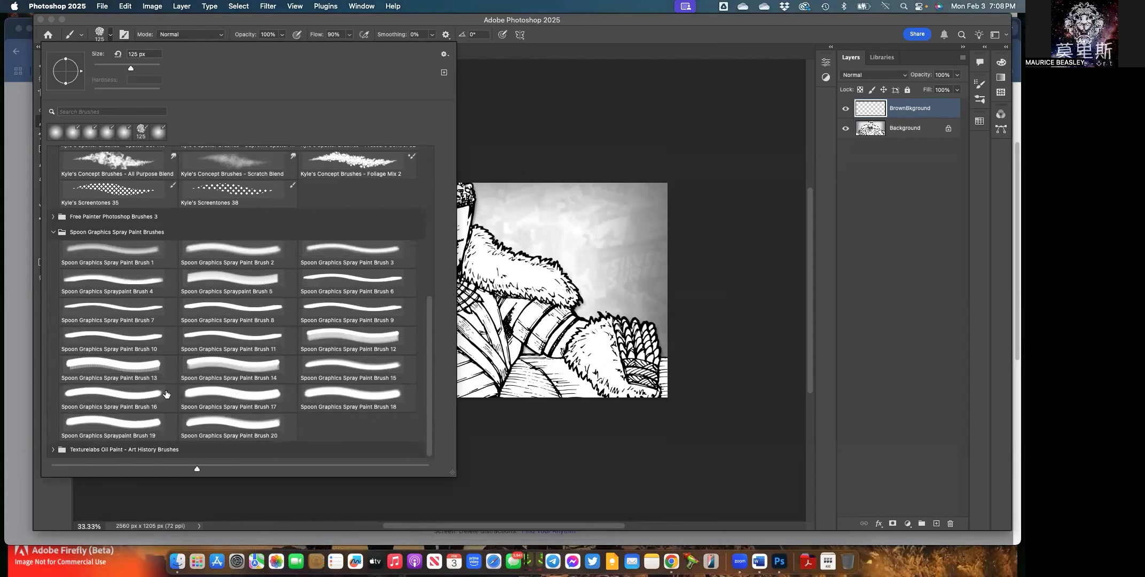
double_click(333, 342)
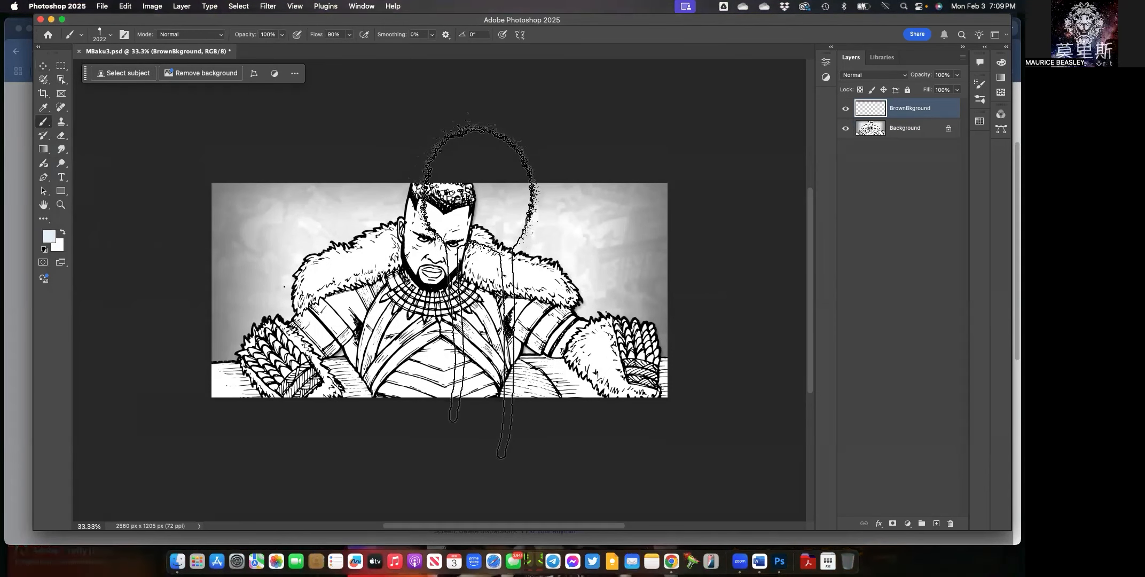
Reduce and enlarge the Spray Paint Brush 12 tip several times, ending at 400 px.
key(bracketleft)
key(bracketleft)
key(bracketleft)
key(bracketleft)
key(bracketleft)
key(bracketleft)
key(bracketleft)
key(bracketleft)
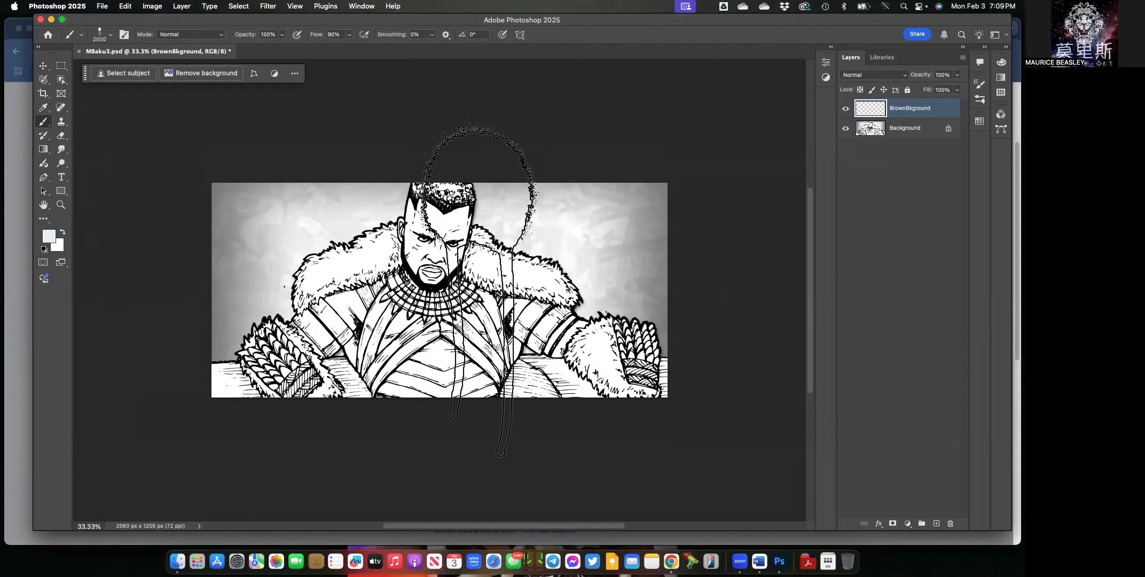
key(bracketleft)
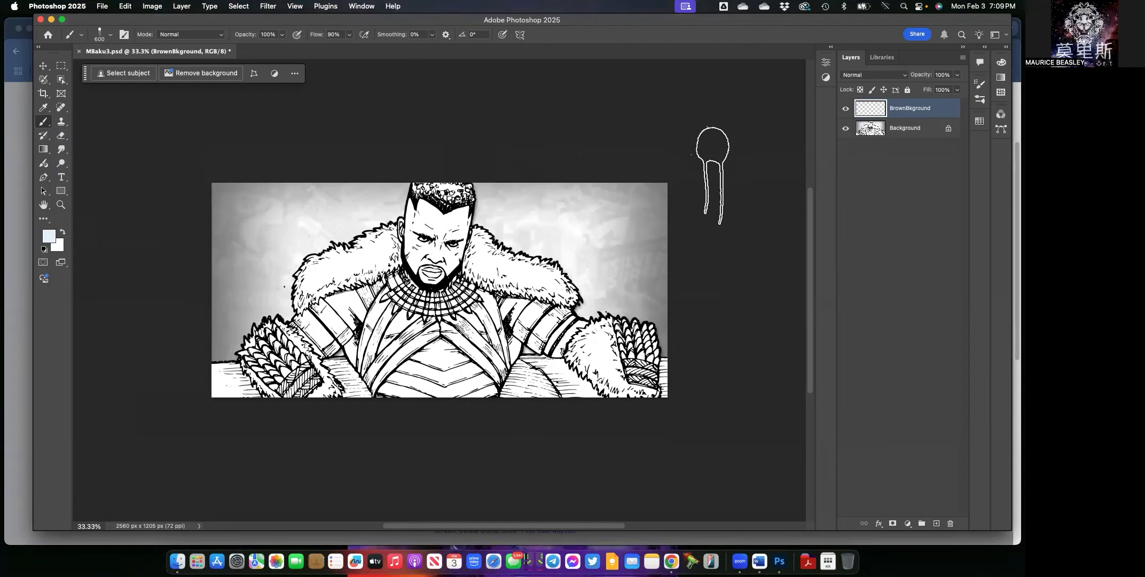
key(bracketleft)
key(bracketleft)
key(bracketleft)
key(bracketleft)
key(bracketleft)
key(bracketleft)
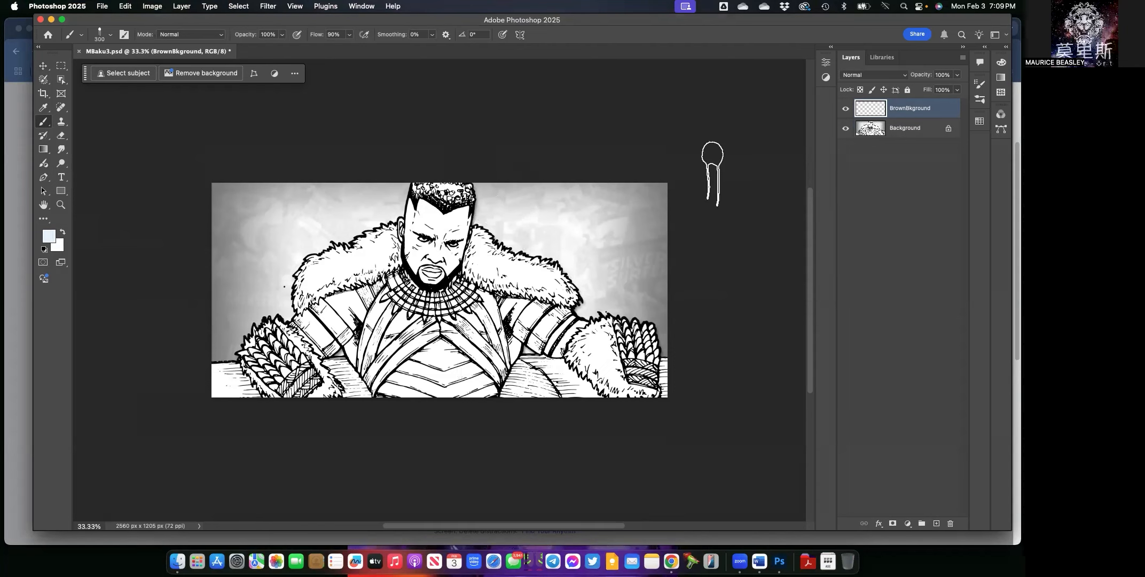
key(bracketright)
key(bracketright)
key(bracketright)
key(bracketright)
key(bracketright)
key(bracketright)
key(bracketright)
key(bracketright)
key(bracketright)
key(bracketright)
key(bracketright)
key(bracketright)
key(bracketright)
key(bracketright)
key(bracketright)
key(bracketright)
key(bracketleft)
key(bracketleft)
key(bracketleft)
key(bracketleft)
key(bracketleft)
key(bracketleft)
key(bracketleft)
key(bracketleft)
key(bracketleft)
key(bracketleft)
key(bracketleft)
key(bracketleft)
key(bracketleft)
key(bracketleft)
key(bracketleft)
key(bracketleft)
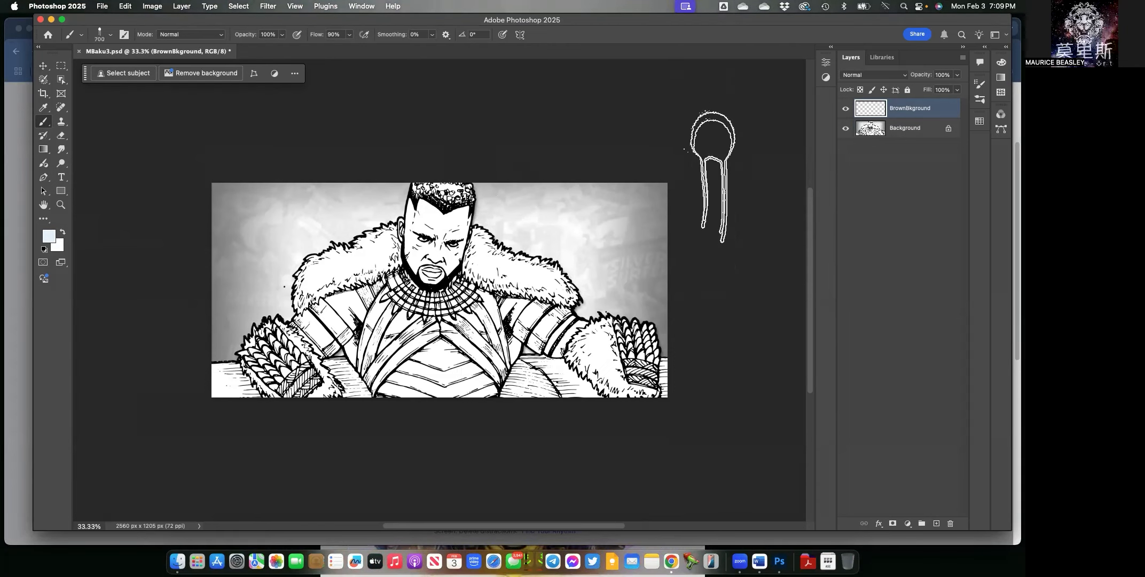
key(bracketright)
key(bracketright)
key(bracketright)
key(bracketright)
key(bracketright)
key(bracketright)
key(bracketright)
key(bracketright)
key(bracketright)
key(bracketright)
key(bracketright)
key(bracketright)
key(bracketright)
key(bracketright)
key(bracketright)
key(bracketright)
key(bracketright)
key(bracketright)
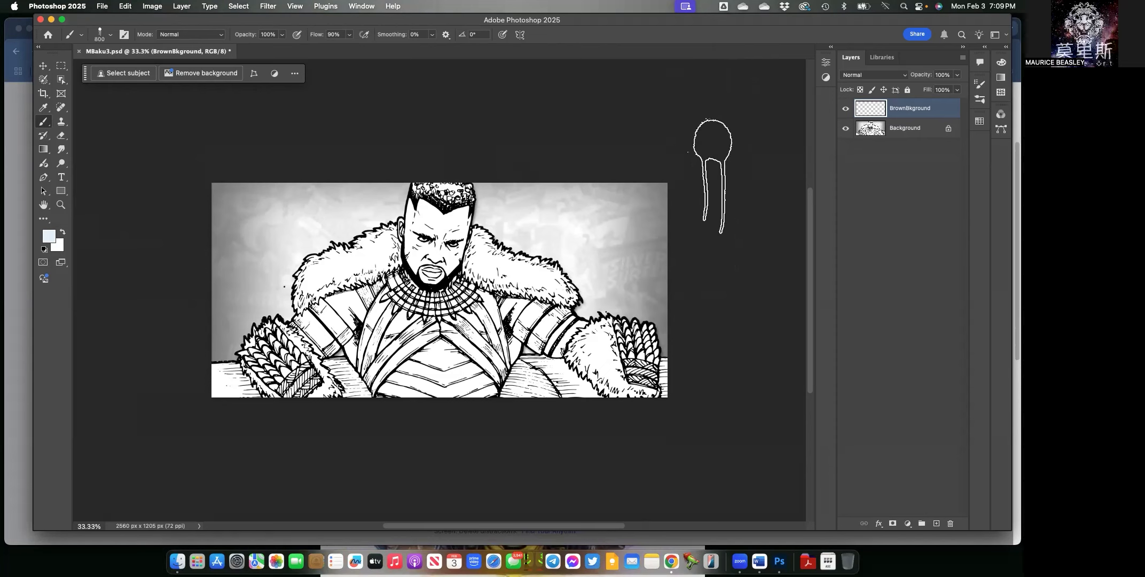
key(bracketleft)
key(bracketleft)
key(bracketleft)
key(bracketleft)
key(bracketleft)
key(bracketleft)
key(bracketleft)
key(bracketleft)
key(bracketleft)
key(bracketleft)
key(bracketleft)
key(bracketleft)
key(bracketleft)
key(bracketleft)
key(bracketleft)
key(bracketleft)
key(bracketleft)
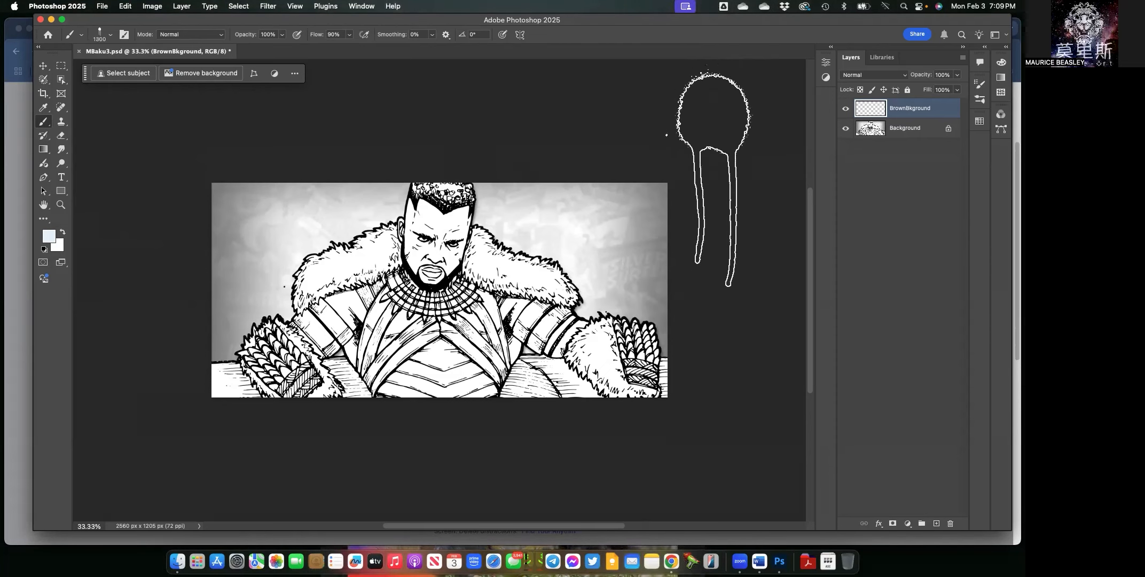
key(bracketright)
key(bracketright)
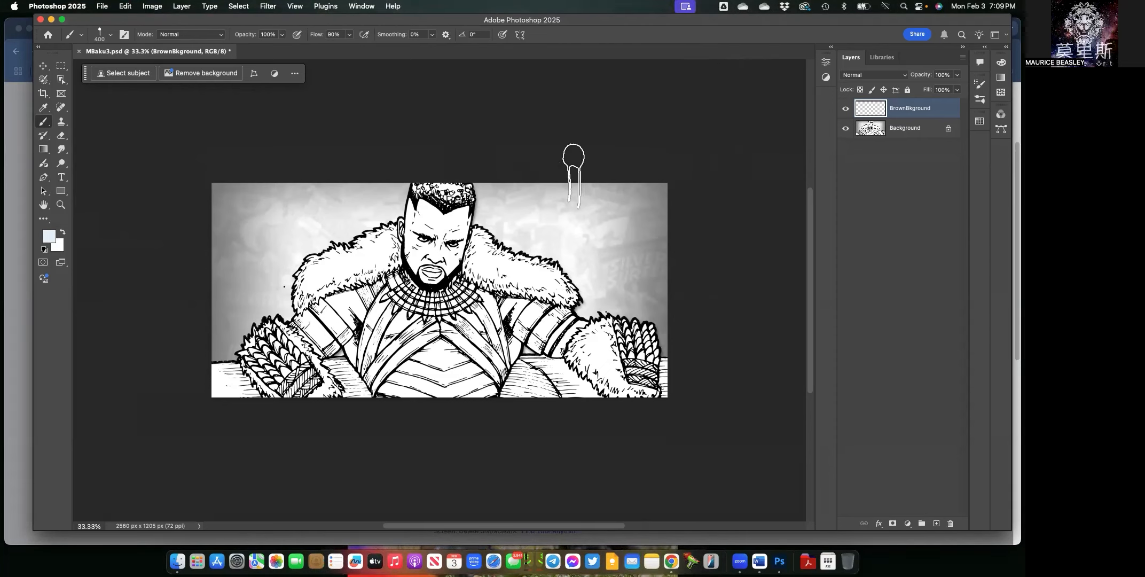
Switch to Spoon Graphics Spraypaint Brush 5 and adjust its size to 600 px.
click(110, 35)
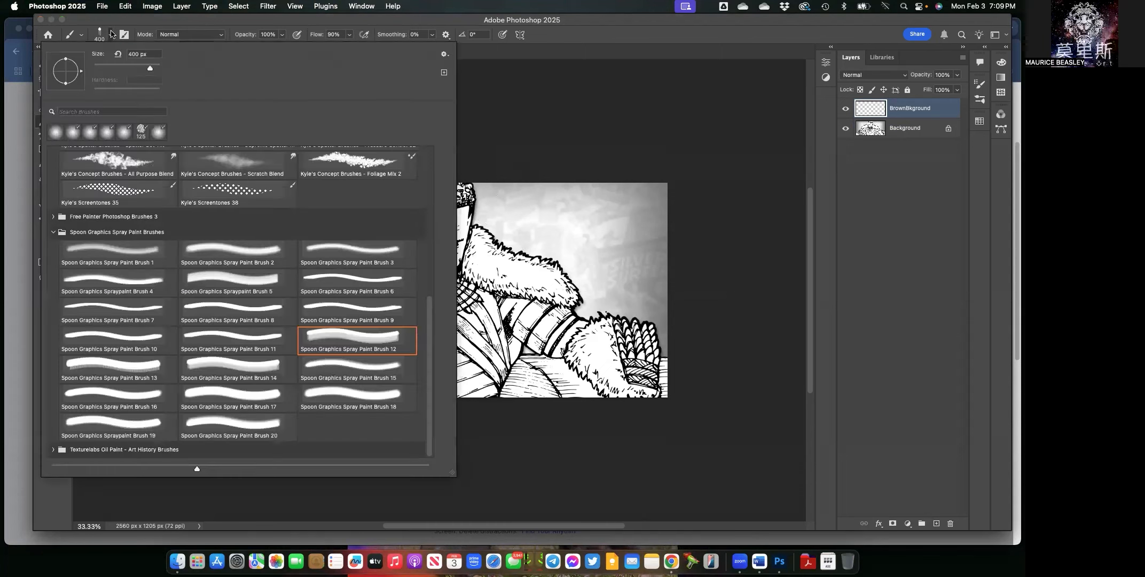
double_click(232, 283)
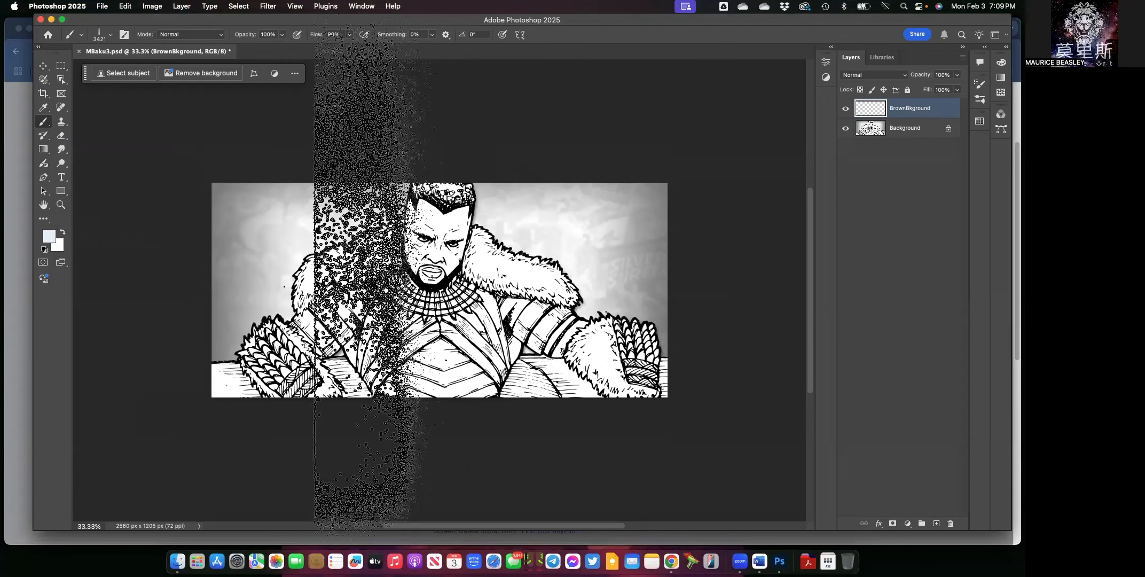
key(bracketright)
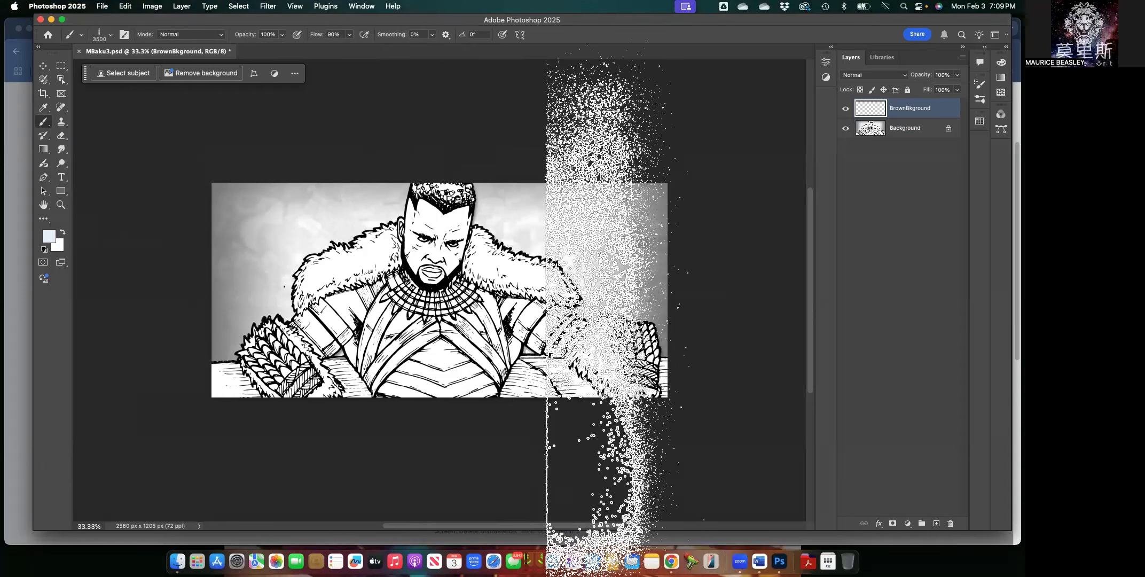
key(bracketleft)
key(bracketleft)
key(bracketleft)
key(bracketleft)
key(bracketleft)
key(bracketleft)
key(bracketleft)
key(bracketleft)
key(bracketleft)
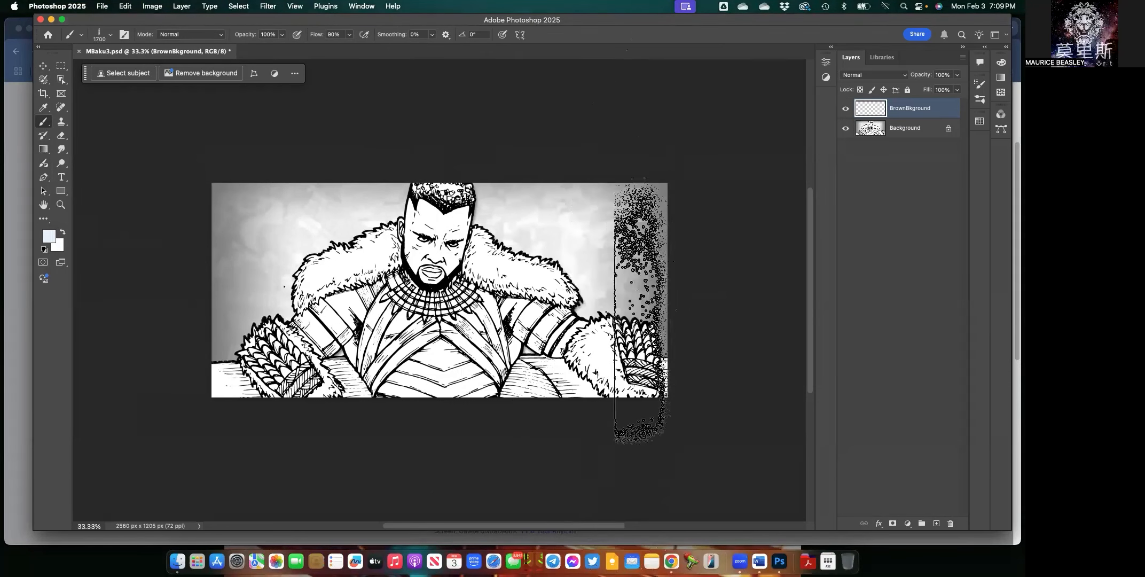
key(bracketright)
key(bracketright)
key(bracketright)
key(bracketright)
key(bracketright)
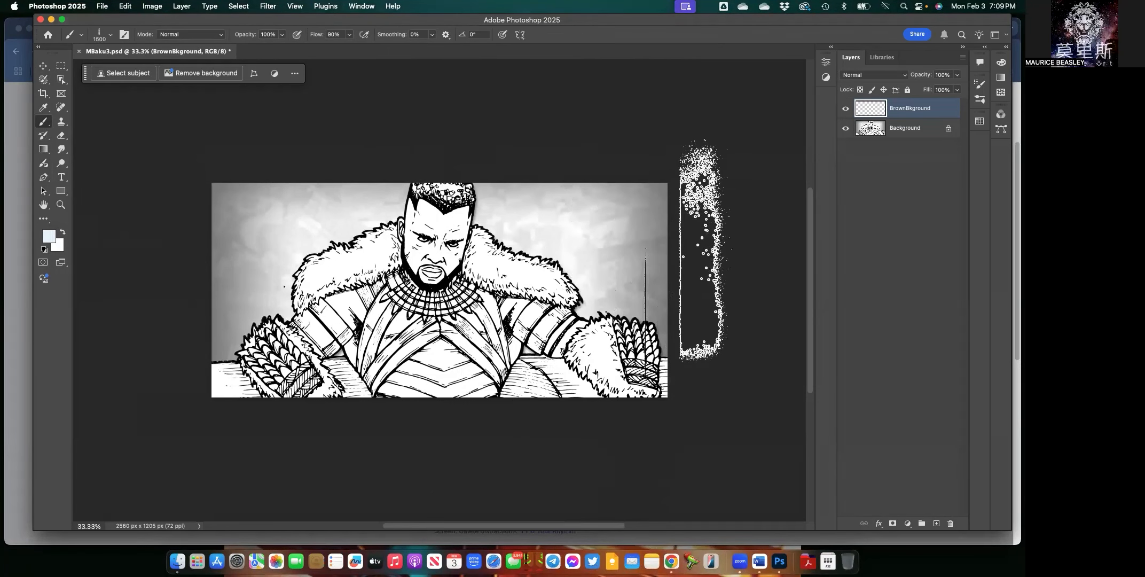
key(bracketleft)
key(bracketleft)
key(bracketleft)
key(bracketleft)
key(bracketleft)
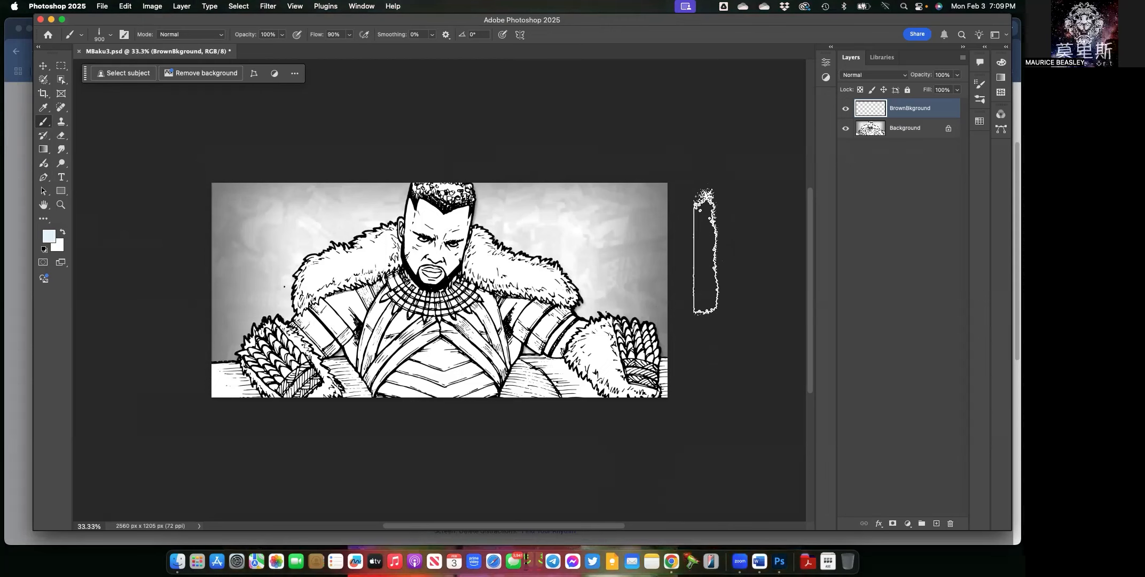
key(bracketleft)
key(bracketleft)
key(bracketleft)
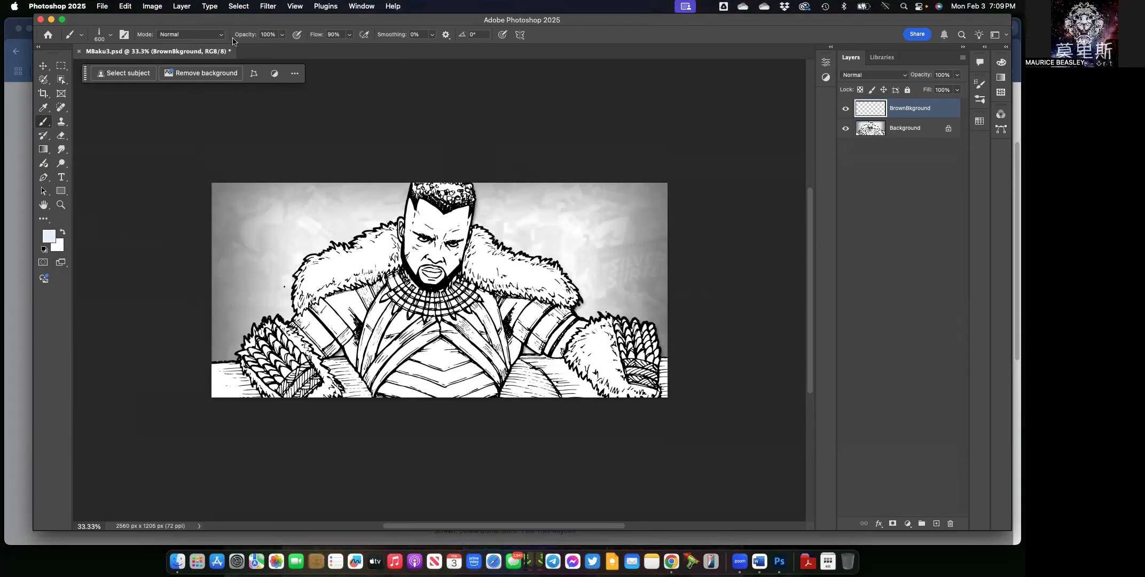
Set the brush mode to Color Burn, with 100% flow and 12% smoothing.
click(165, 36)
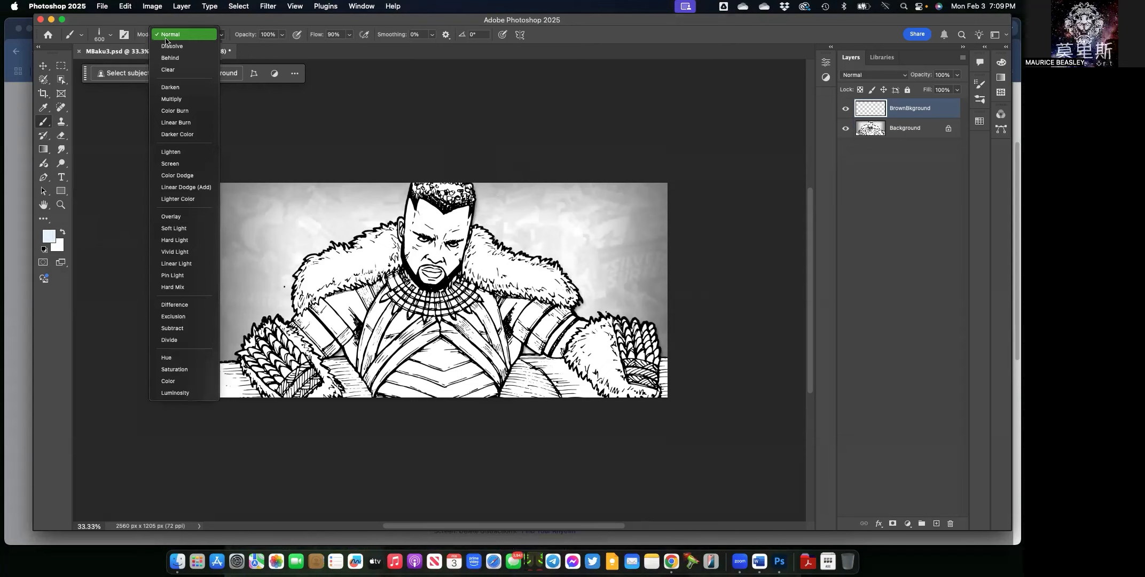
click(179, 112)
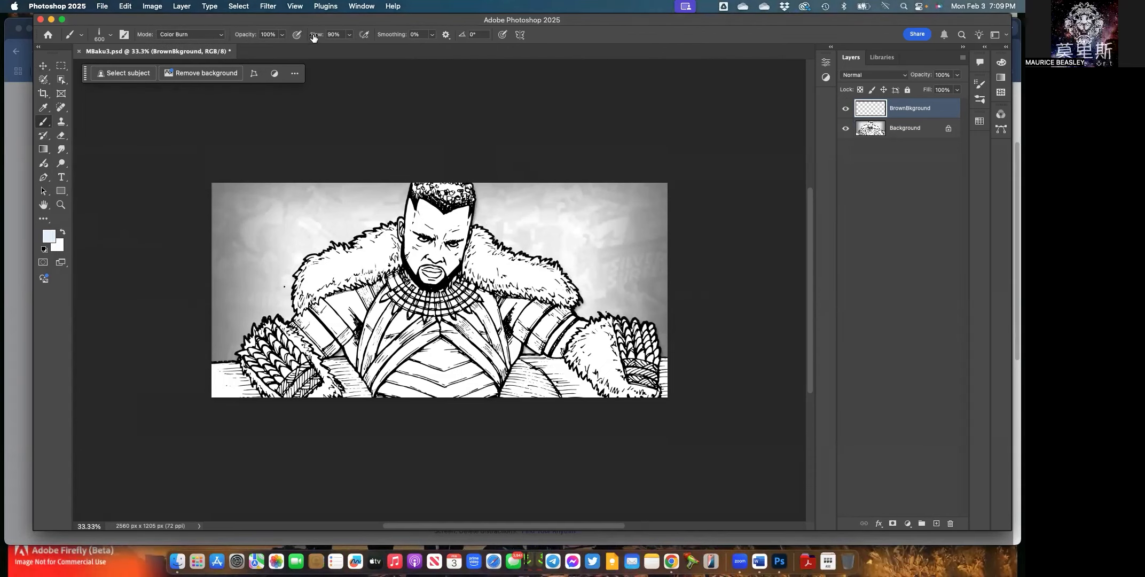
drag(315, 36, 321, 43)
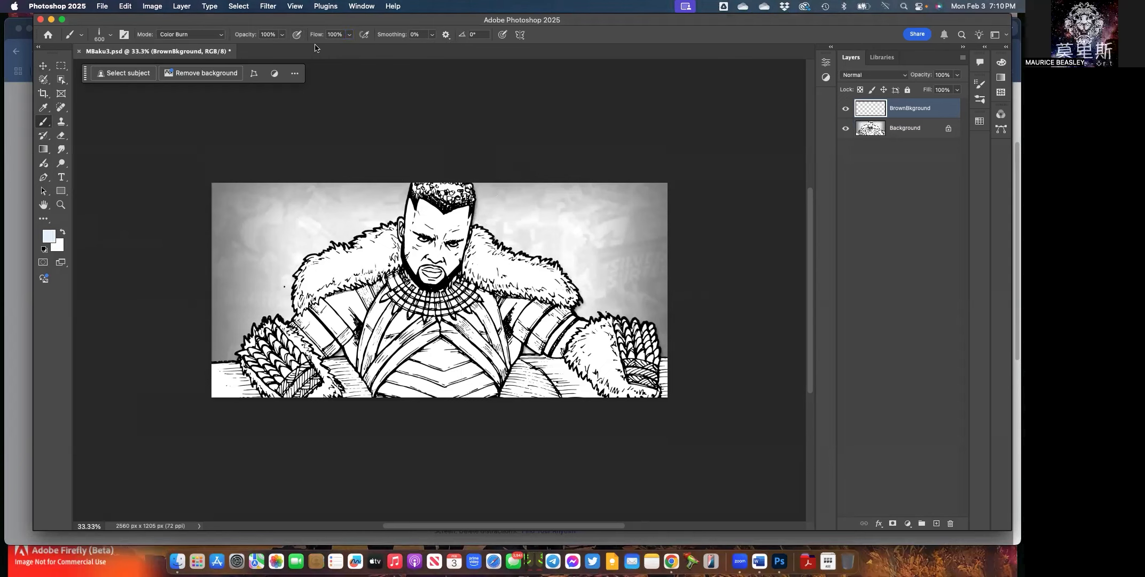
drag(395, 36, 401, 36)
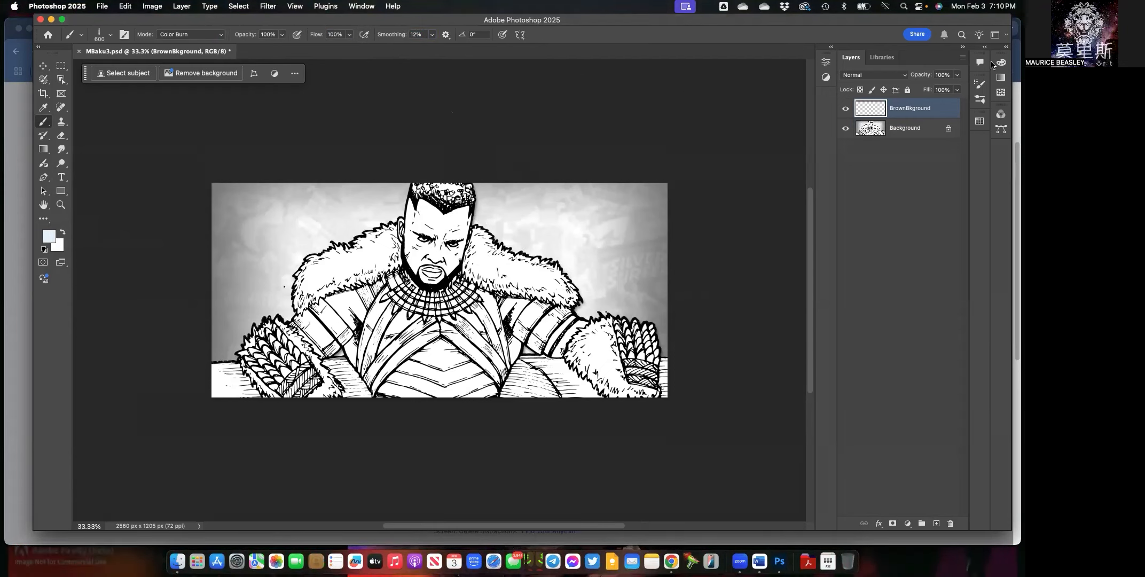
Make the reddish-brown swatch of the MBaku group the foreground color and collapse the Swatches panel.
click(979, 122)
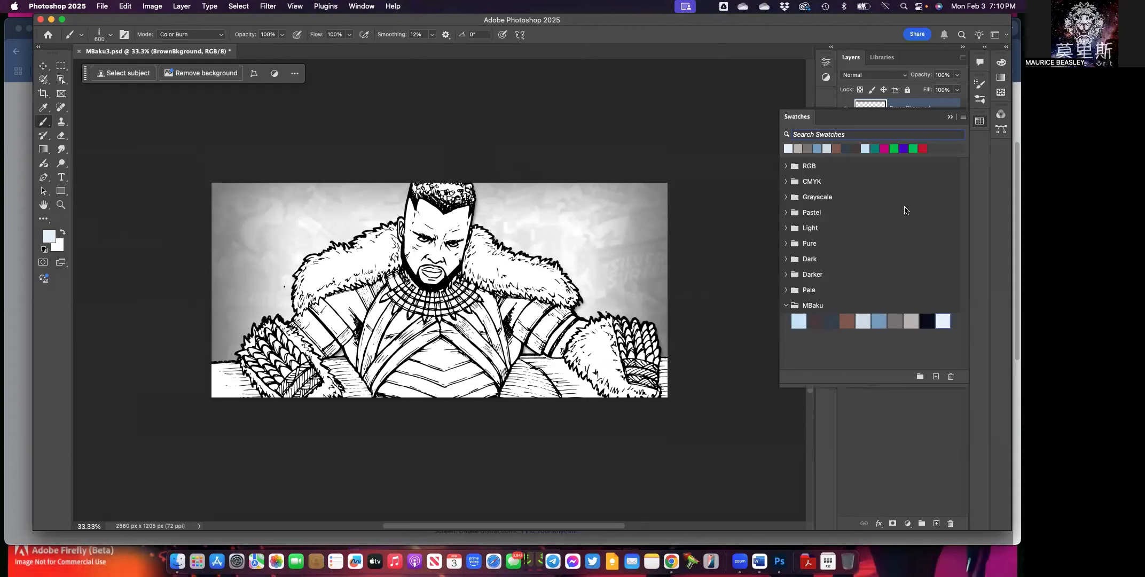
click(849, 319)
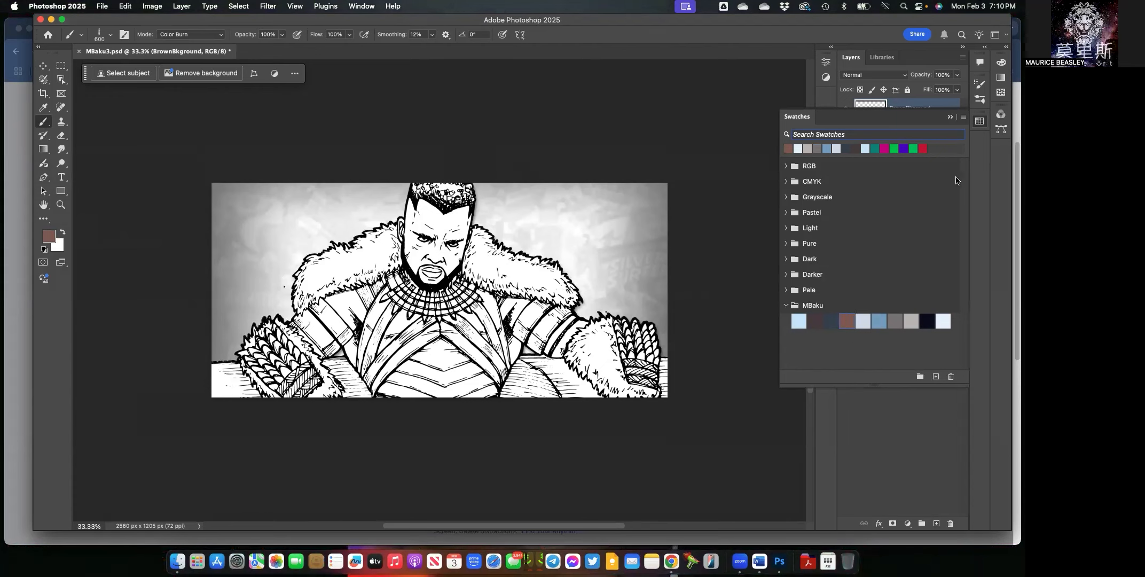
click(950, 117)
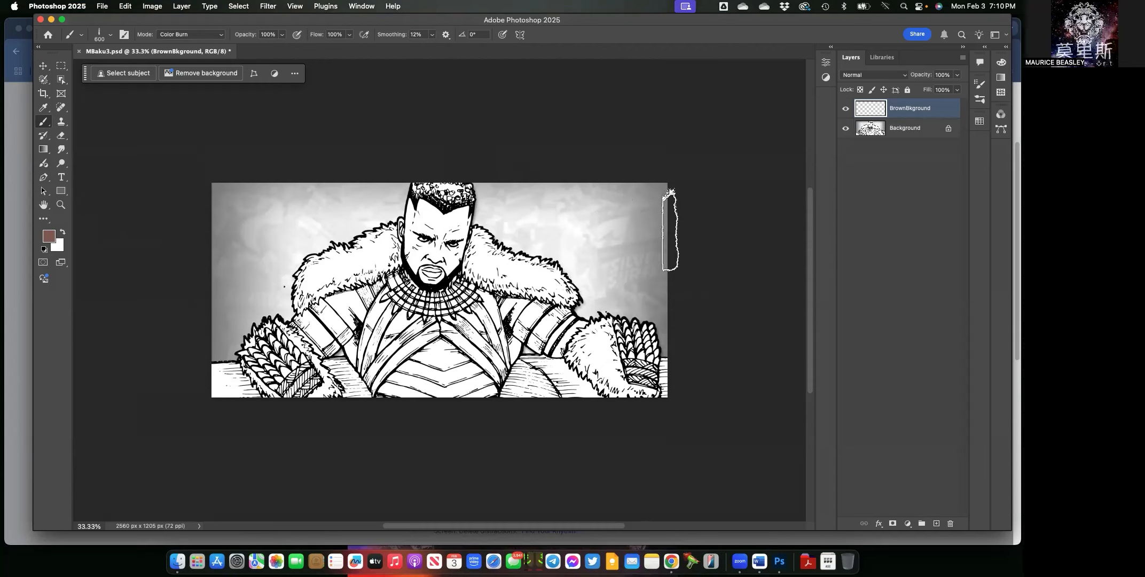
Paint the entire canvas with the brown spray brush on the BrownBkground layer.
mouse_move(677, 210)
mouse_down()
mouse_move(452, 210)
mouse_move(680, 280)
mouse_move(602, 301)
mouse_move(161, 278)
mouse_move(191, 335)
mouse_move(379, 321)
mouse_move(445, 295)
mouse_move(363, 251)
mouse_move(204, 210)
mouse_up()
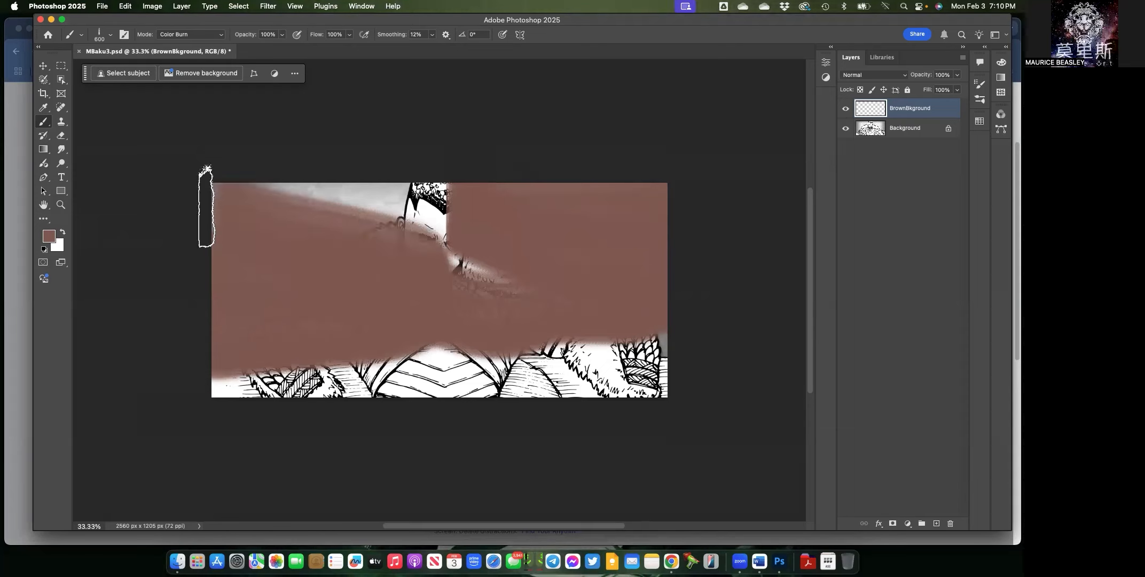
mouse_move(363, 196)
mouse_down()
mouse_move(510, 205)
mouse_move(349, 225)
mouse_move(626, 281)
mouse_up()
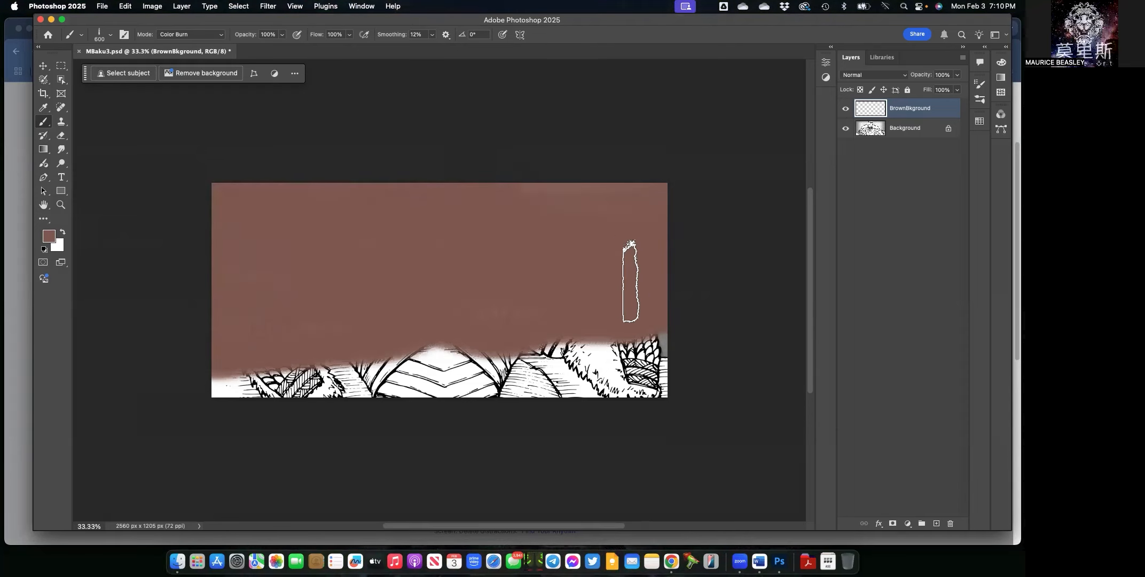
mouse_move(115, 327)
mouse_down()
mouse_move(339, 374)
mouse_move(636, 362)
mouse_up()
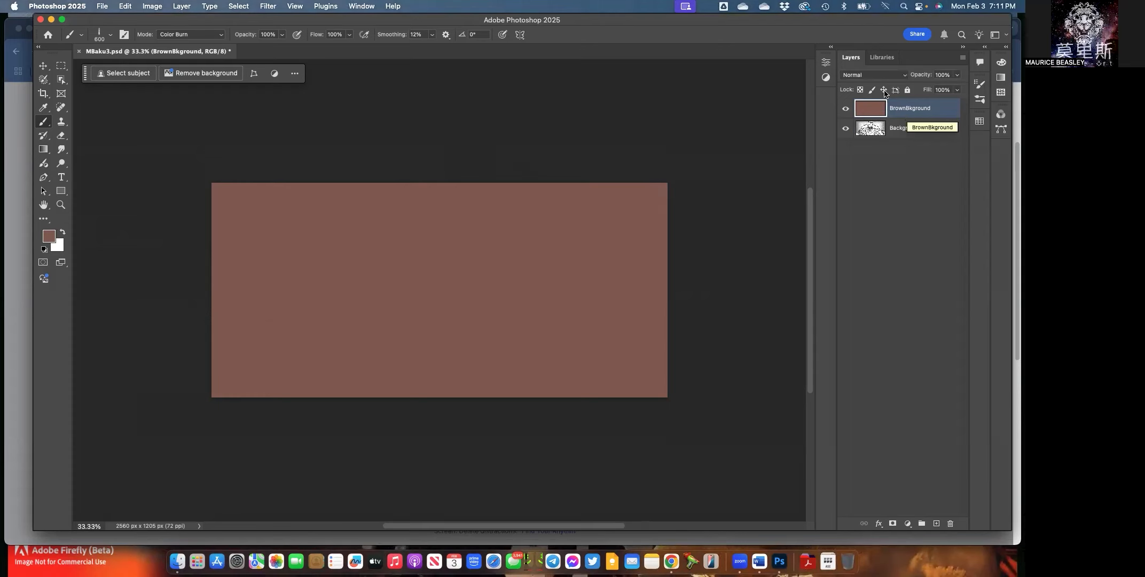
Preview the available layer blending modes on the BrownBkground layer, comparing how each one mixes the brown with the line art.
click(899, 75)
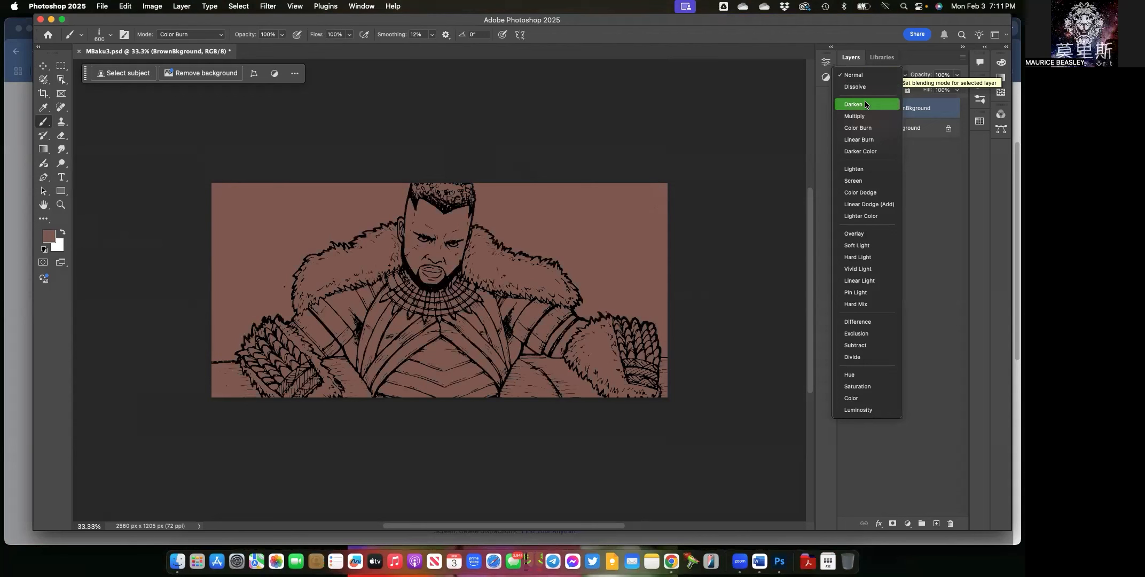
key(Down)
key(Down)
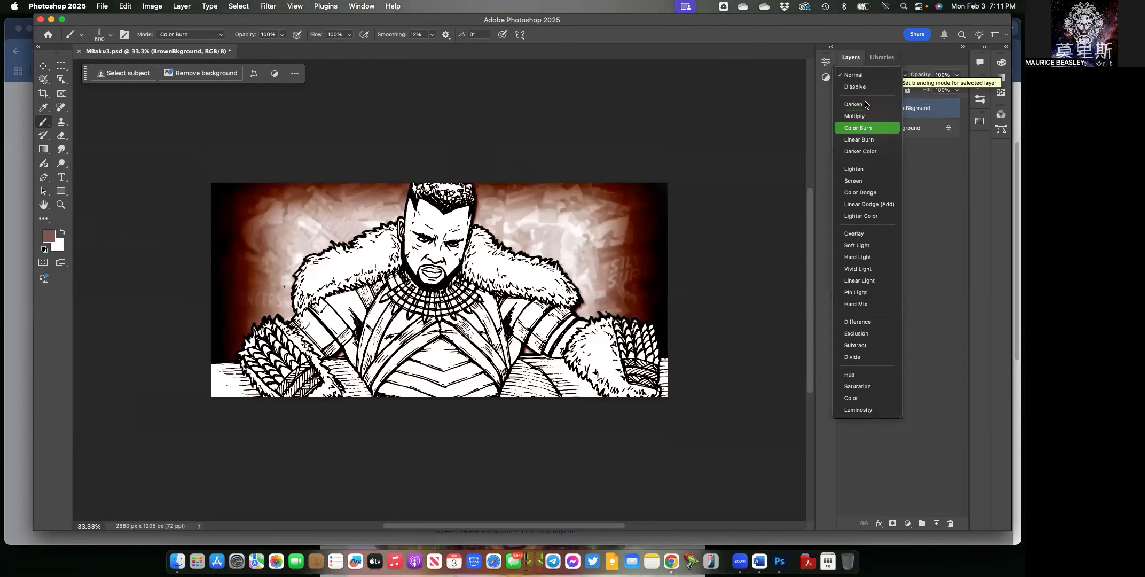
key(Down)
key(Down)
key(Down)
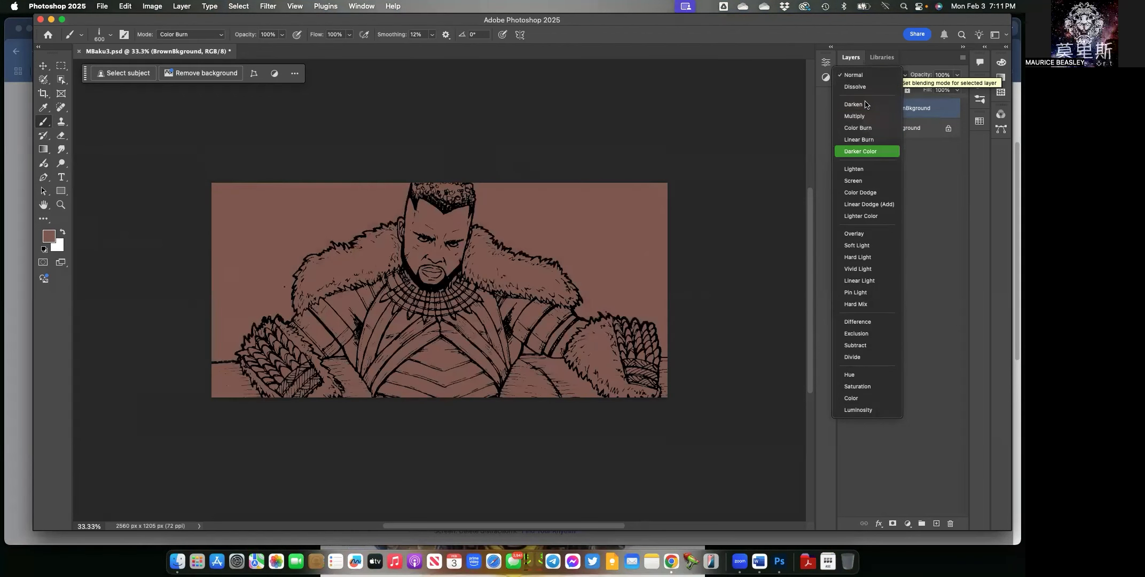
key(Down)
key(Down)
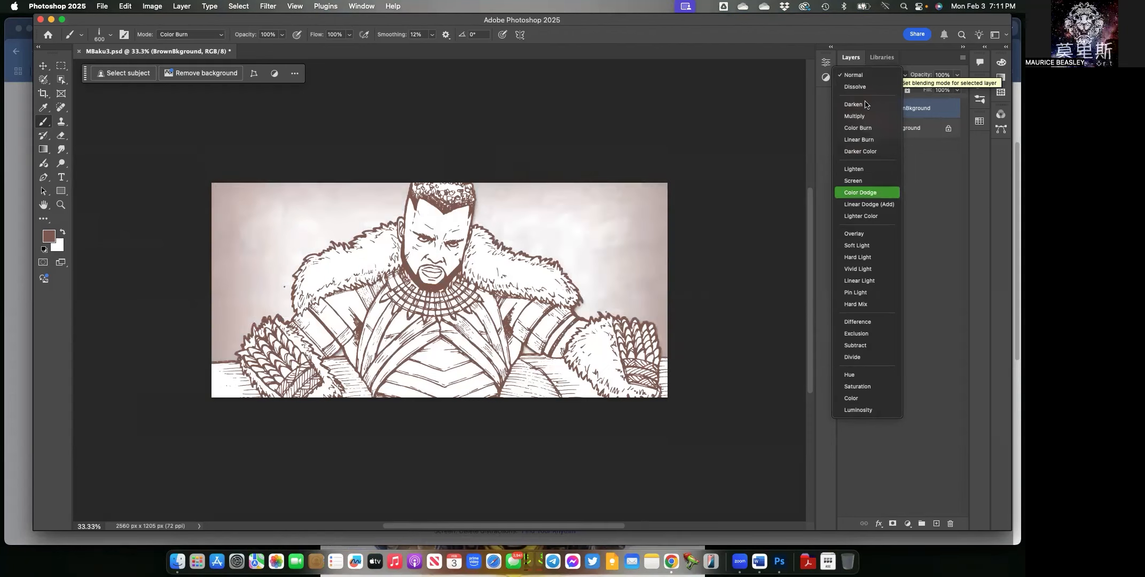
key(Down)
key(Down)
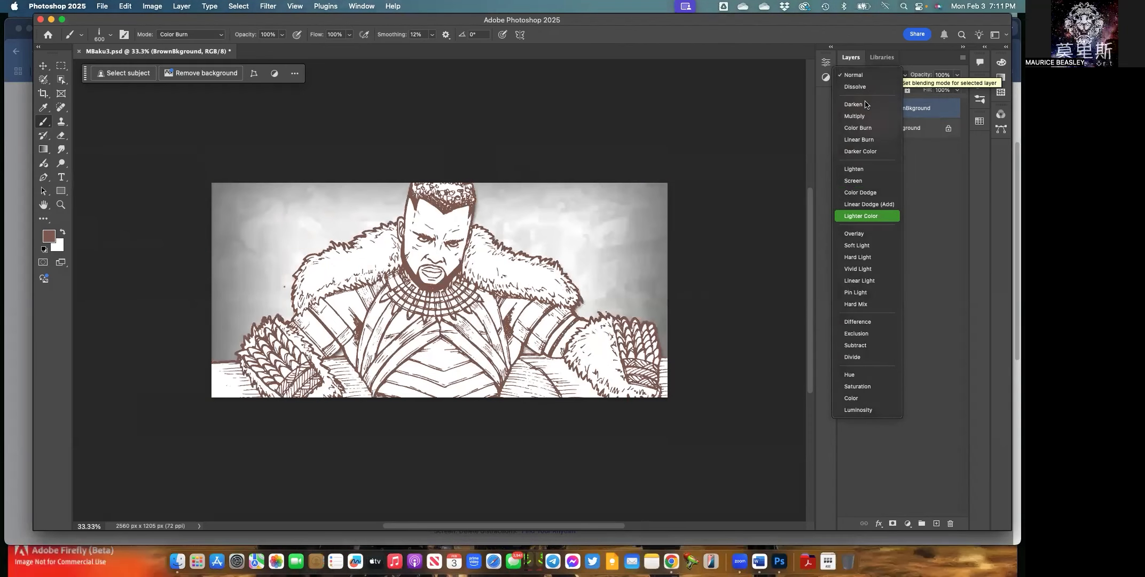
key(Down)
key(Down)
key(Down)
key(Down)
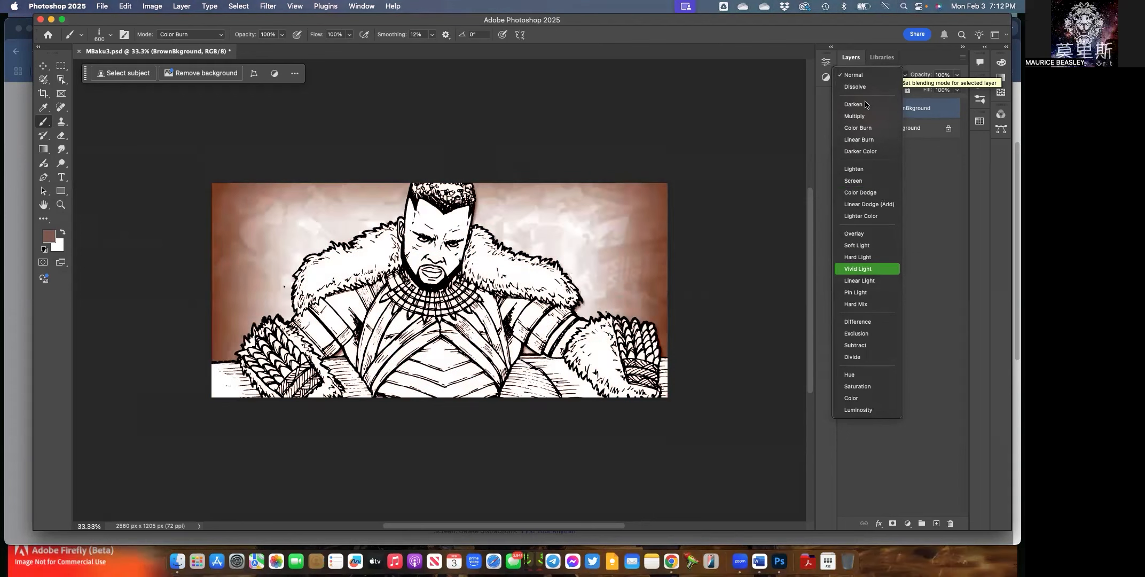
key(Down)
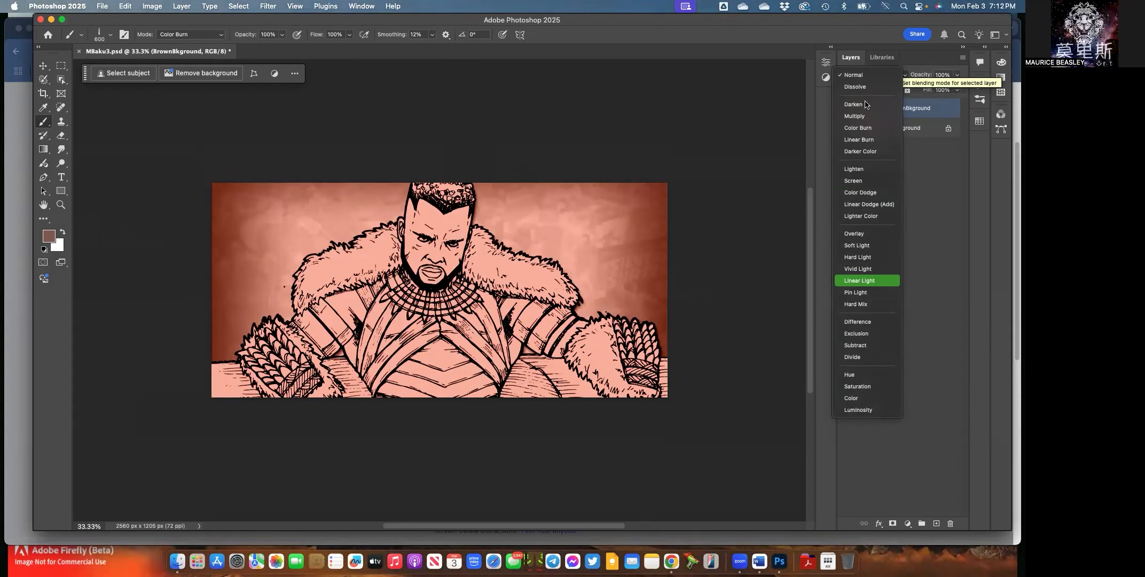
key(Down)
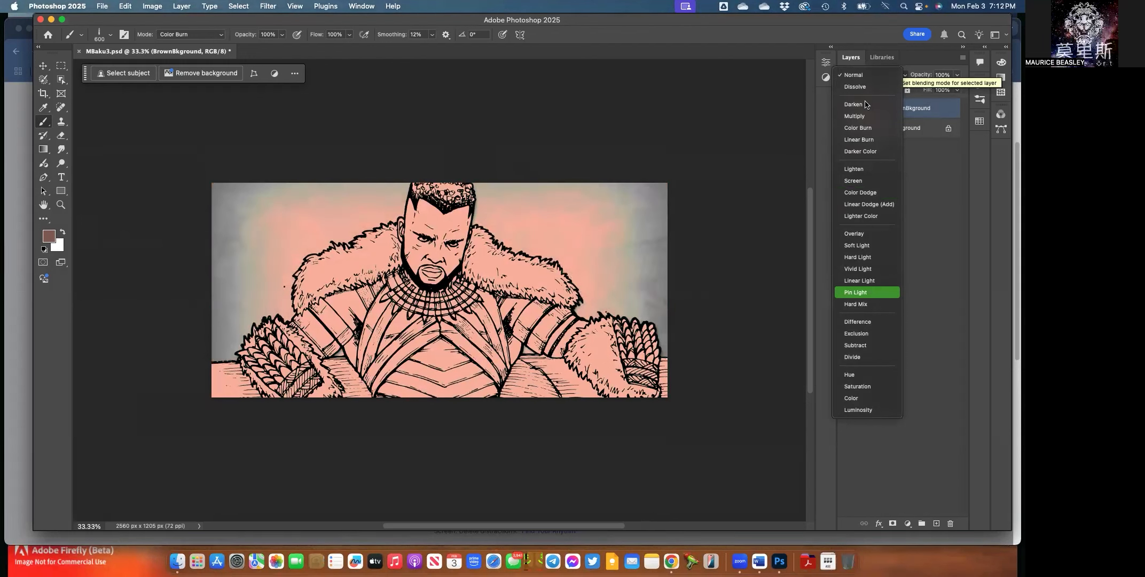
key(Down)
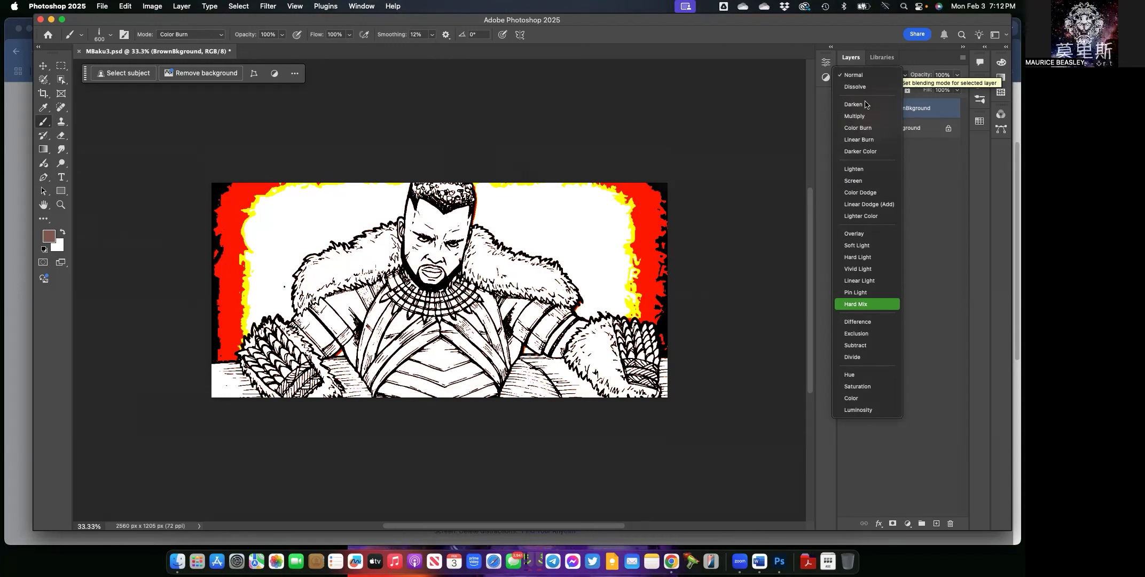
key(Down)
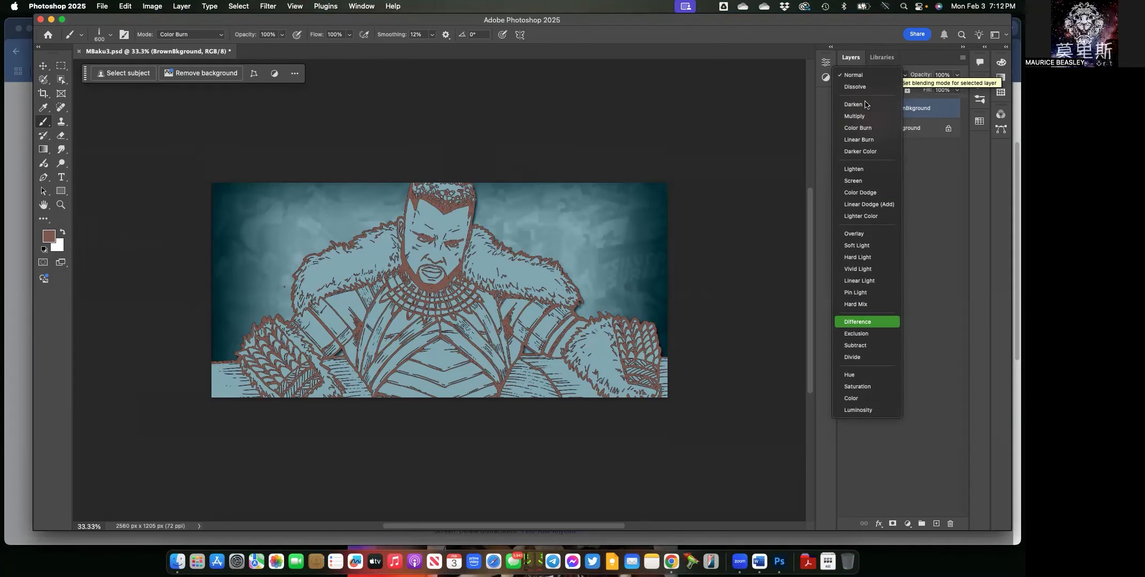
key(Down)
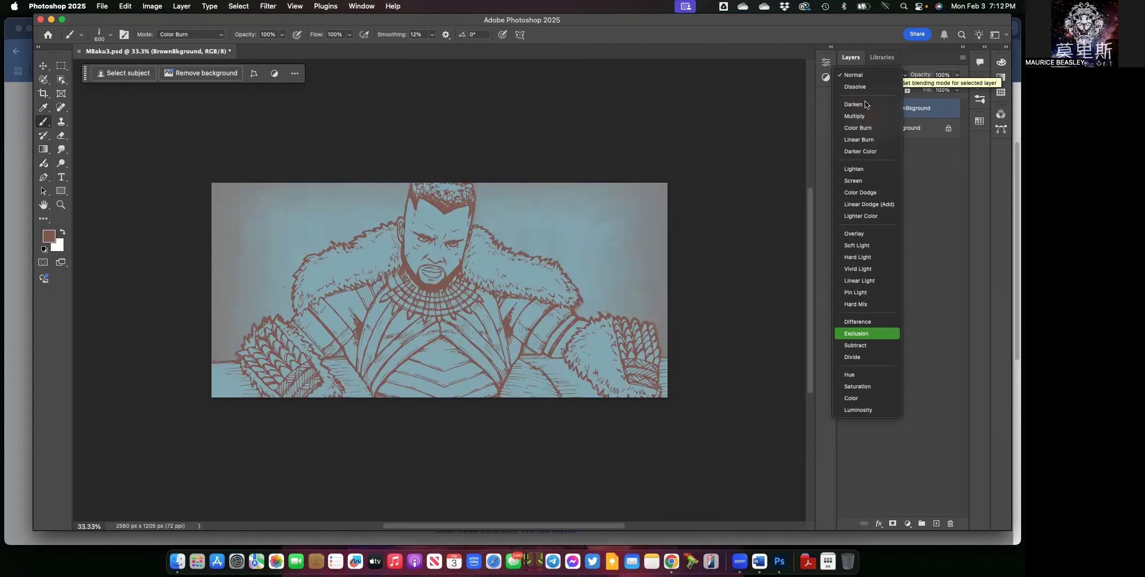
key(Down)
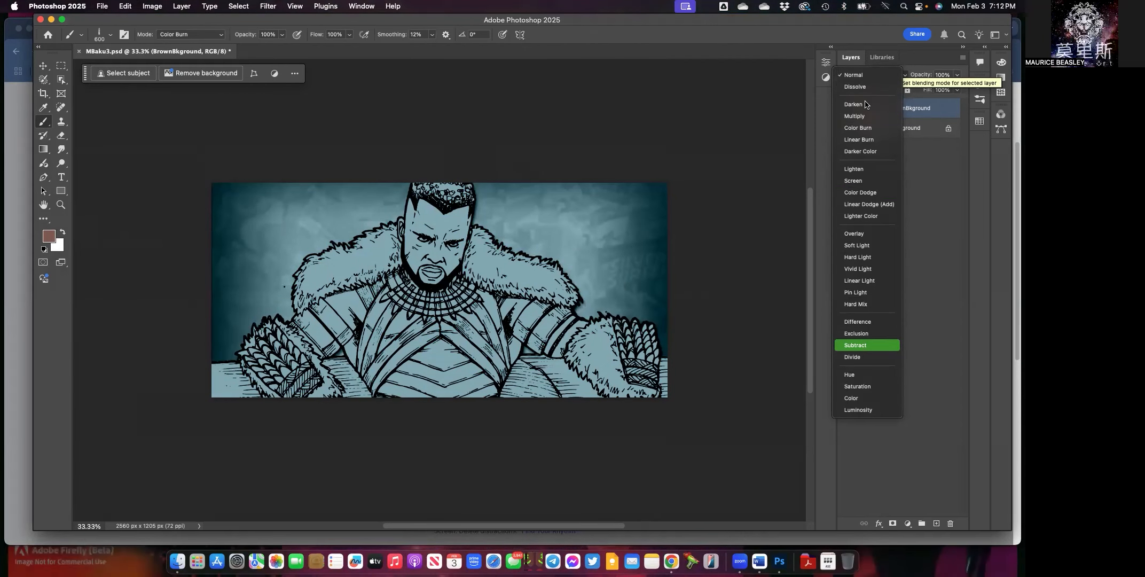
key(Down)
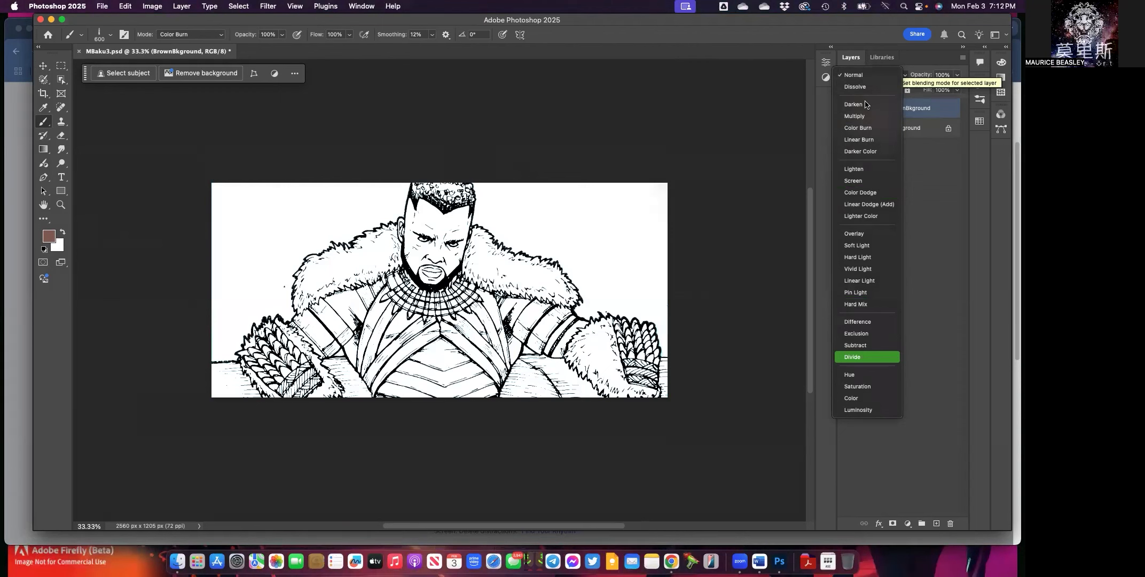
key(Down)
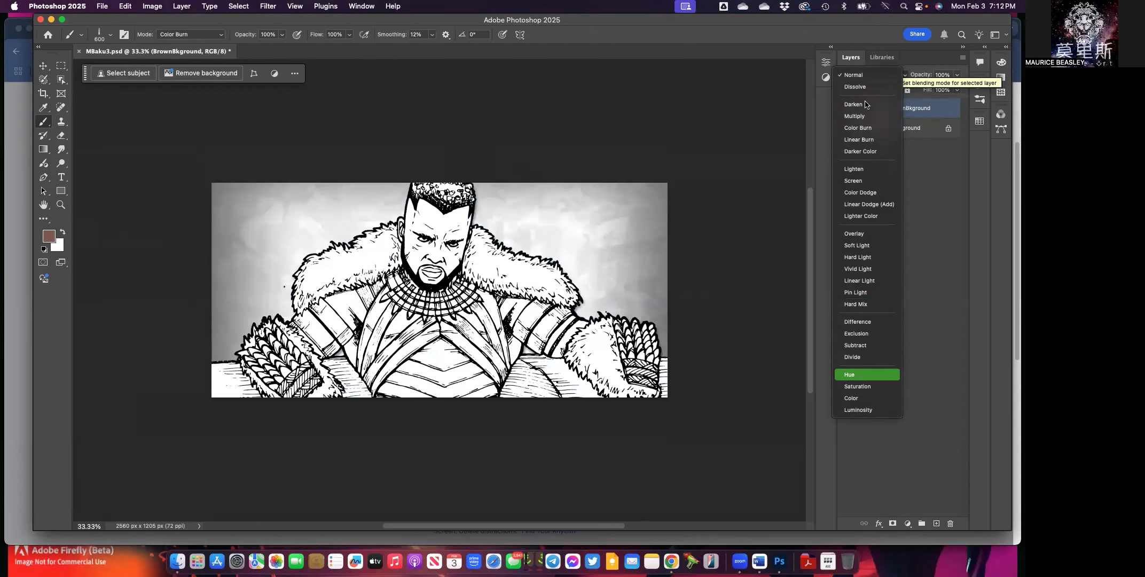
key(Down)
key(Down)
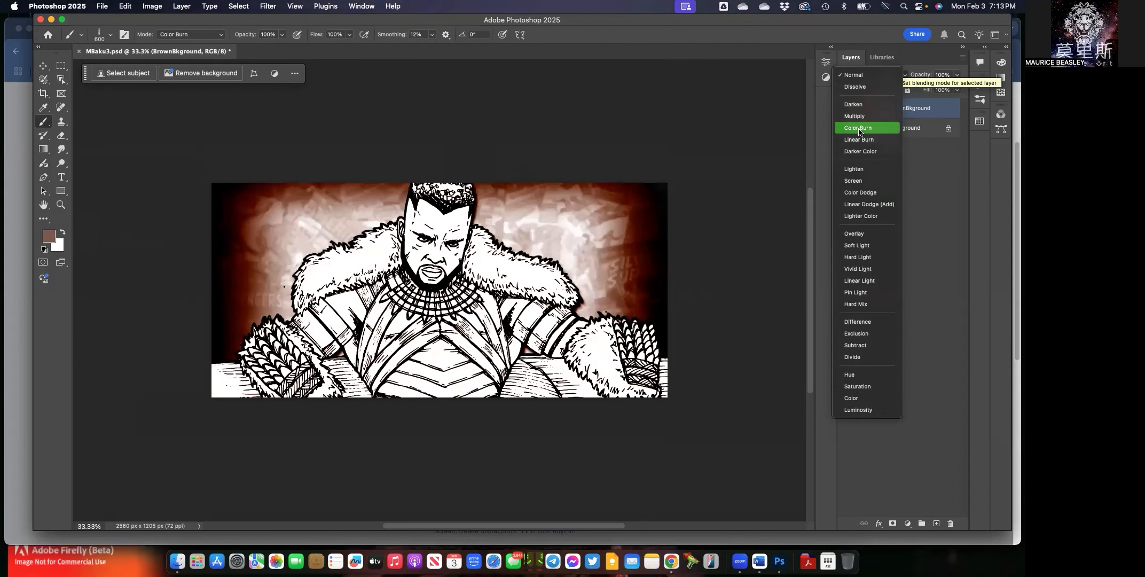
Set the BrownBkground layer's blending mode to Color Burn and its opacity to 66%.
click(858, 129)
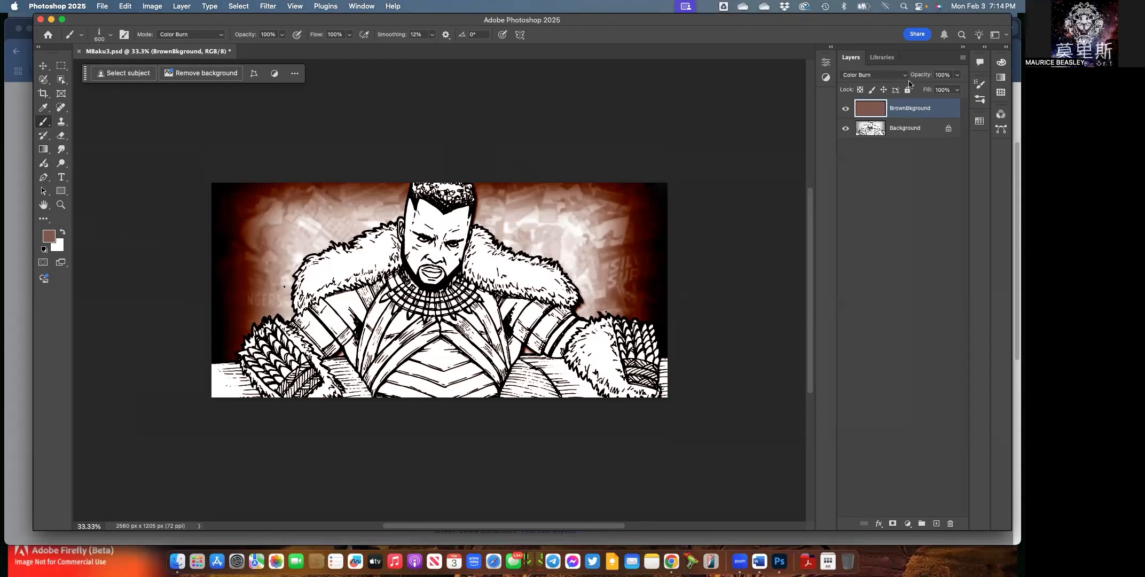
drag(911, 74, 902, 77)
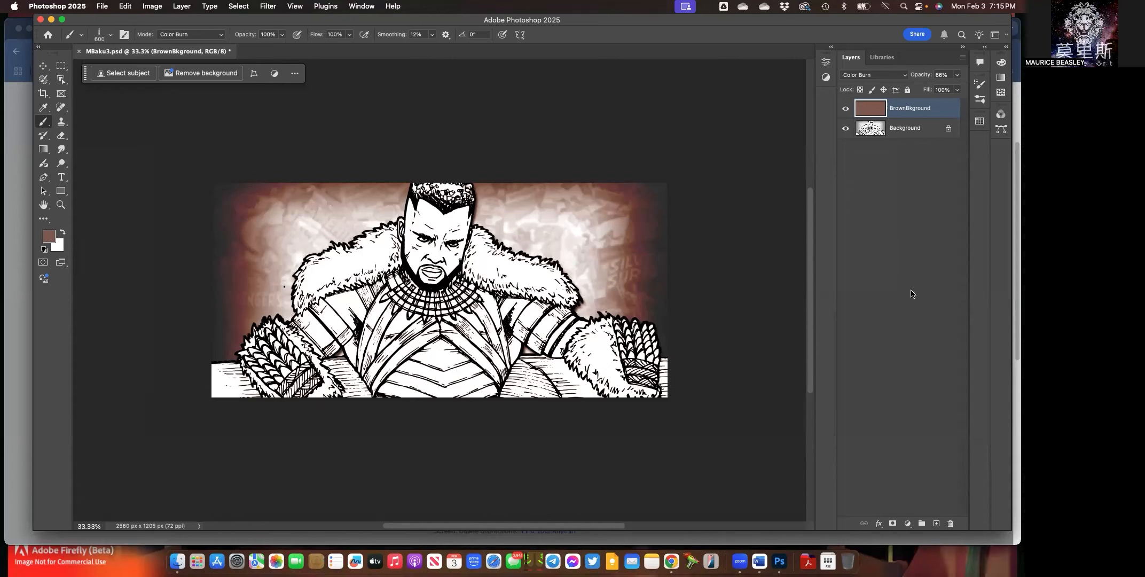
Add a new layer above BrownBkground and choose brush 37 from the Free Painter Photoshop Brushes 3 set.
click(936, 524)
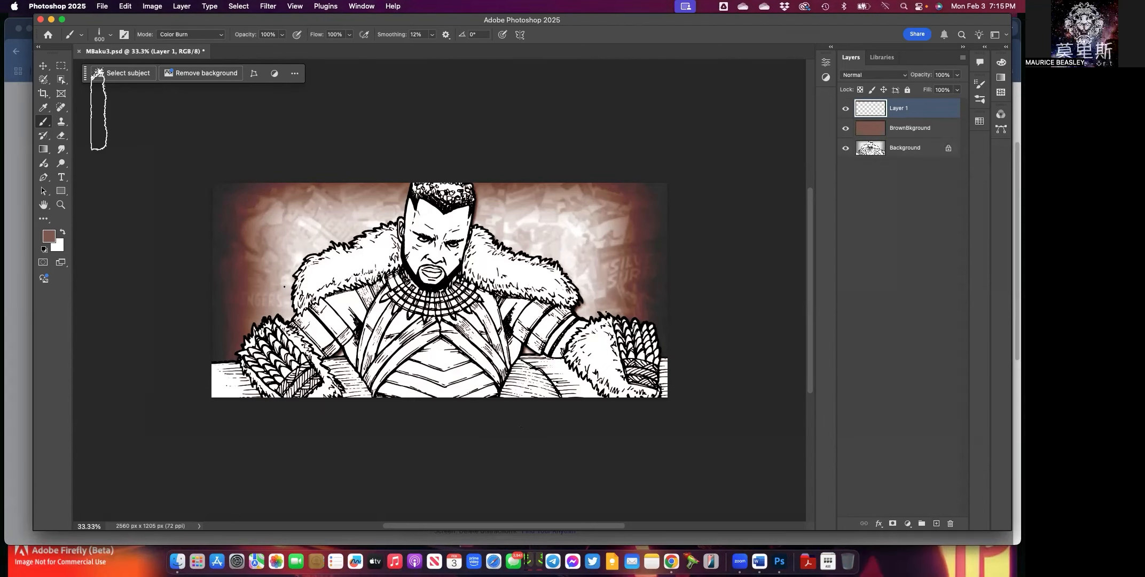
click(110, 34)
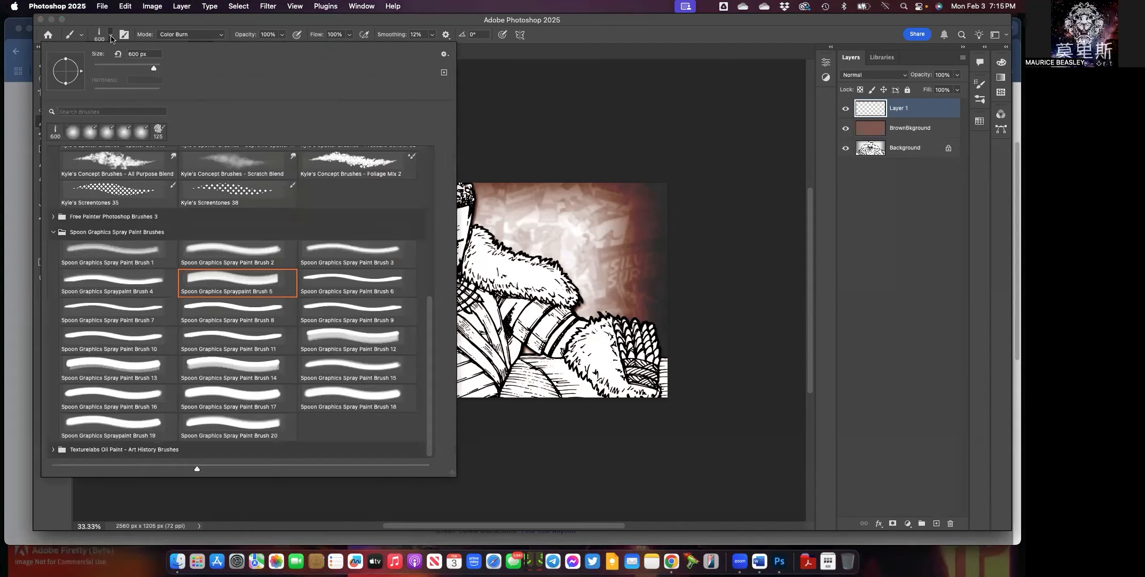
scroll(168, 243, up, 3)
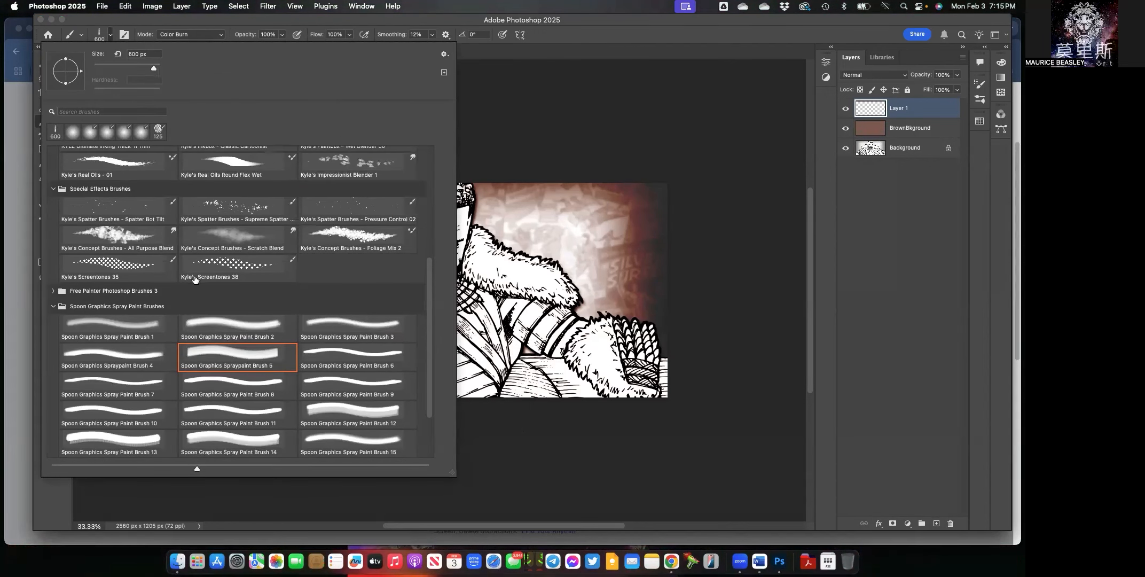
scroll(194, 276, up, 8)
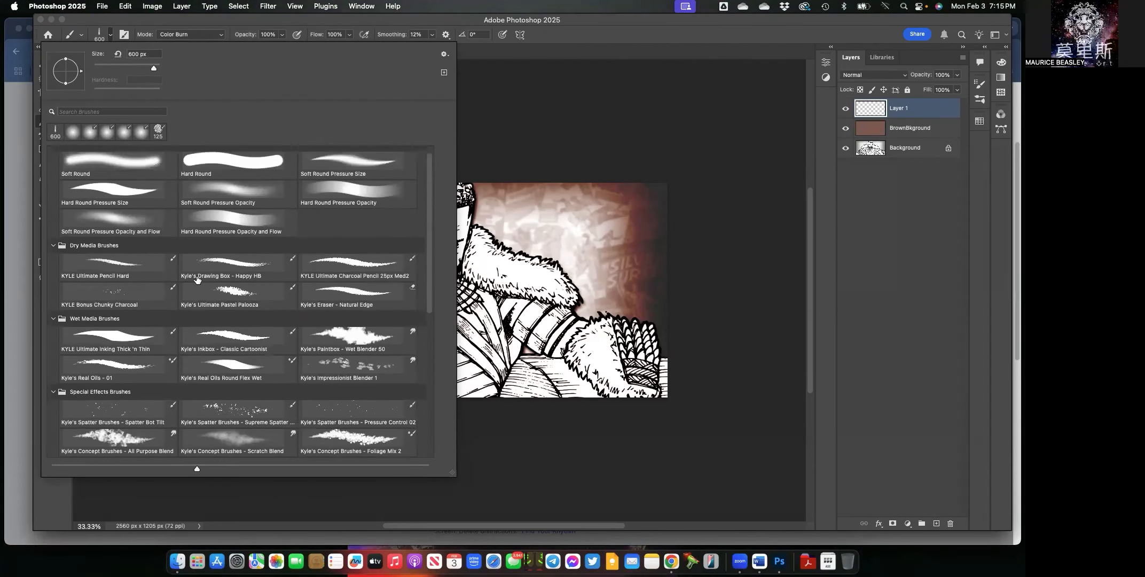
scroll(195, 278, down, 10)
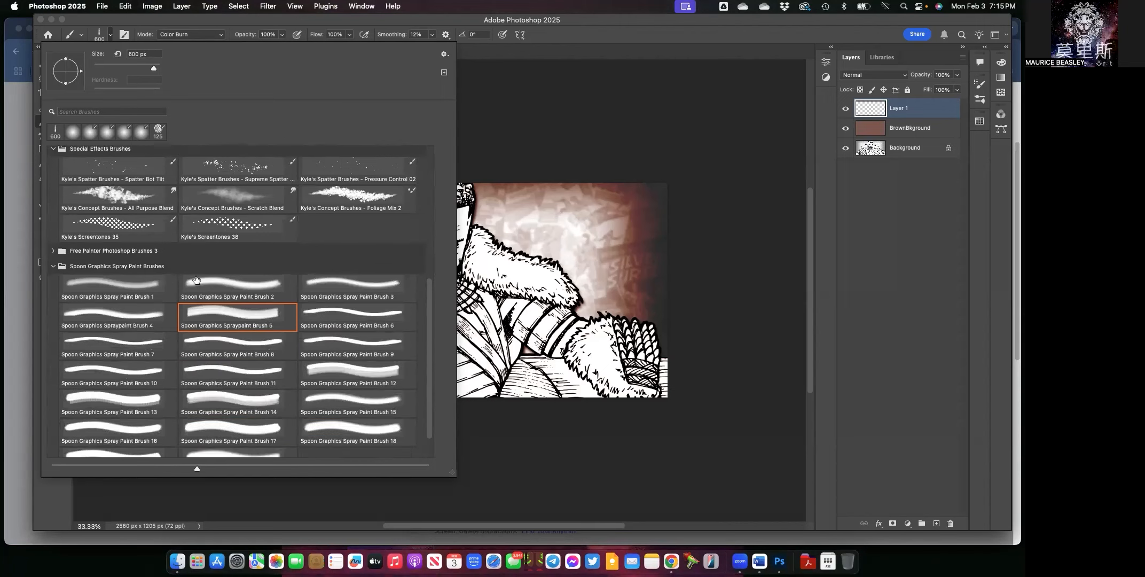
click(51, 262)
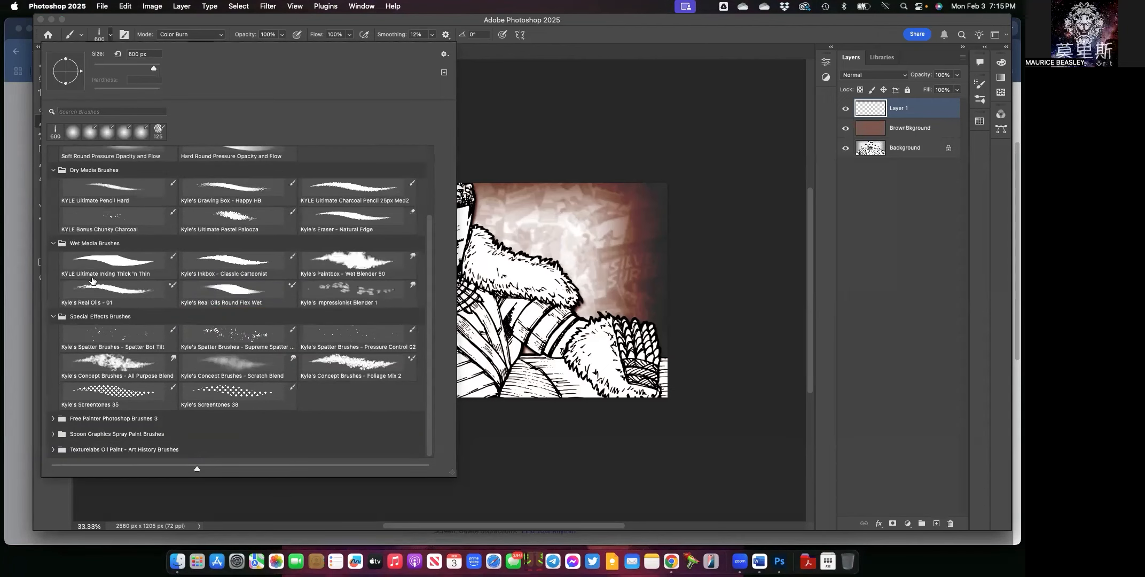
click(56, 422)
click(63, 434)
scroll(240, 338, down, 7)
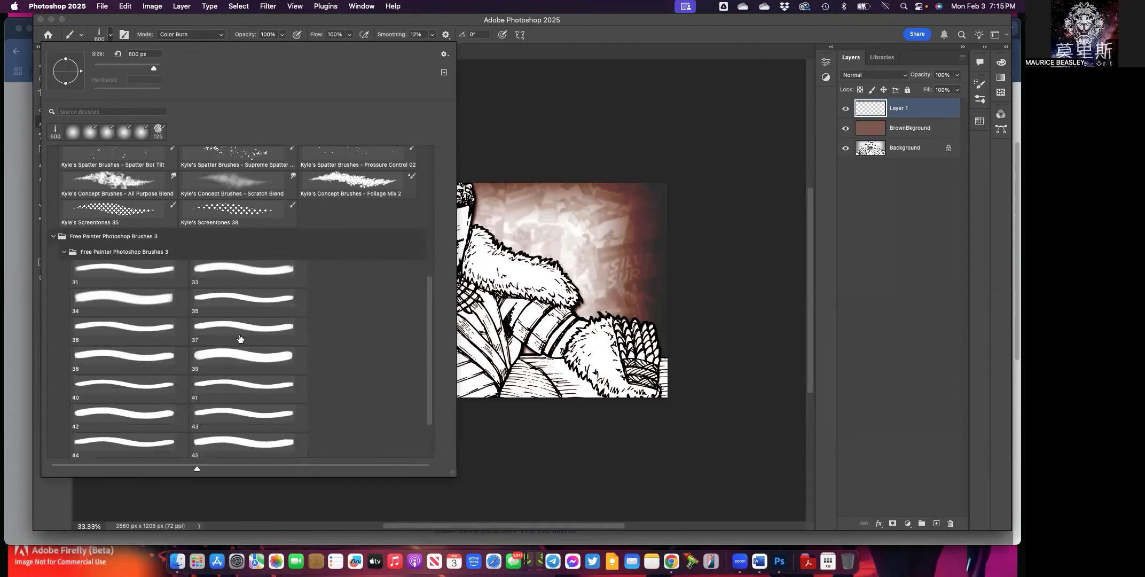
click(238, 324)
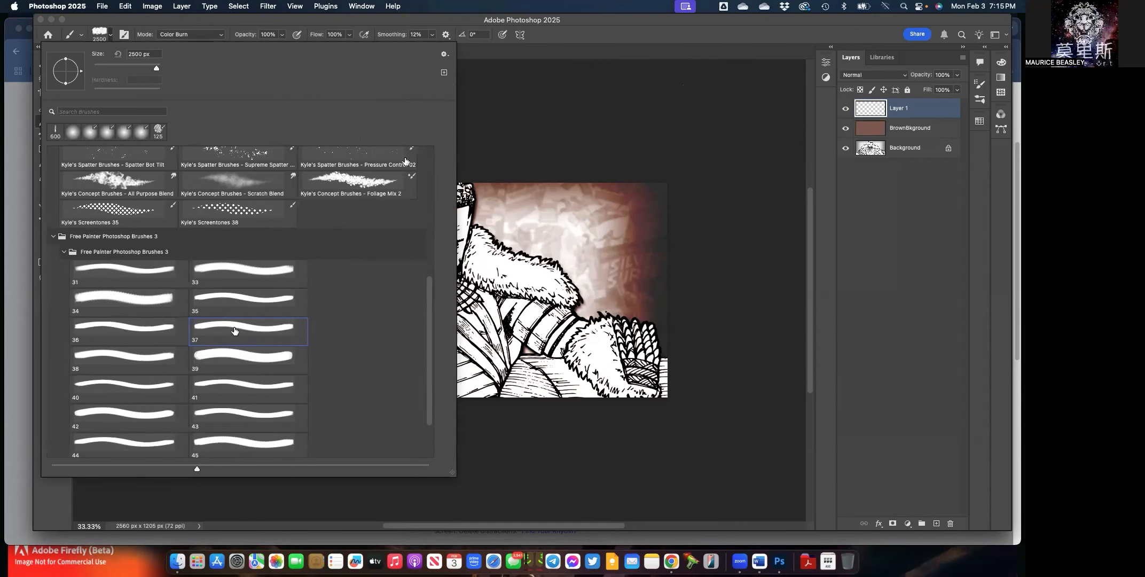
Reduce the brush size to 250 px.
click(616, 179)
key(bracketleft)
key(bracketleft)
key(bracketleft)
key(bracketleft)
key(bracketleft)
key(bracketleft)
key(bracketleft)
key(bracketleft)
key(bracketleft)
key(bracketleft)
key(bracketleft)
key(bracketleft)
key(bracketleft)
key(bracketleft)
key(bracketleft)
key(bracketleft)
key(bracketleft)
key(bracketleft)
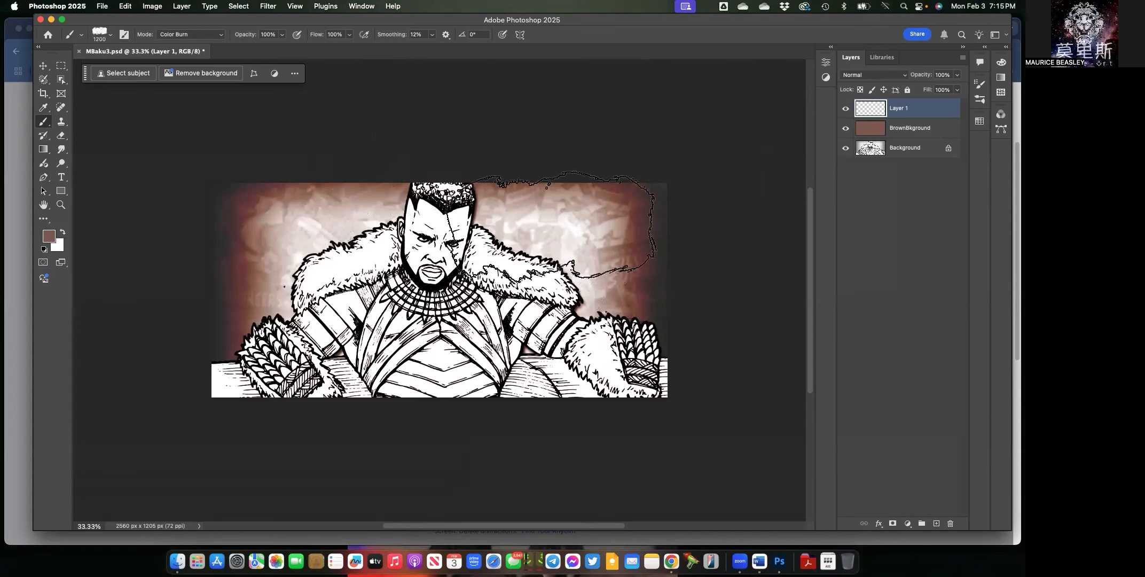
key(bracketleft)
key(bracketleft)
key(bracketleft)
key(bracketleft)
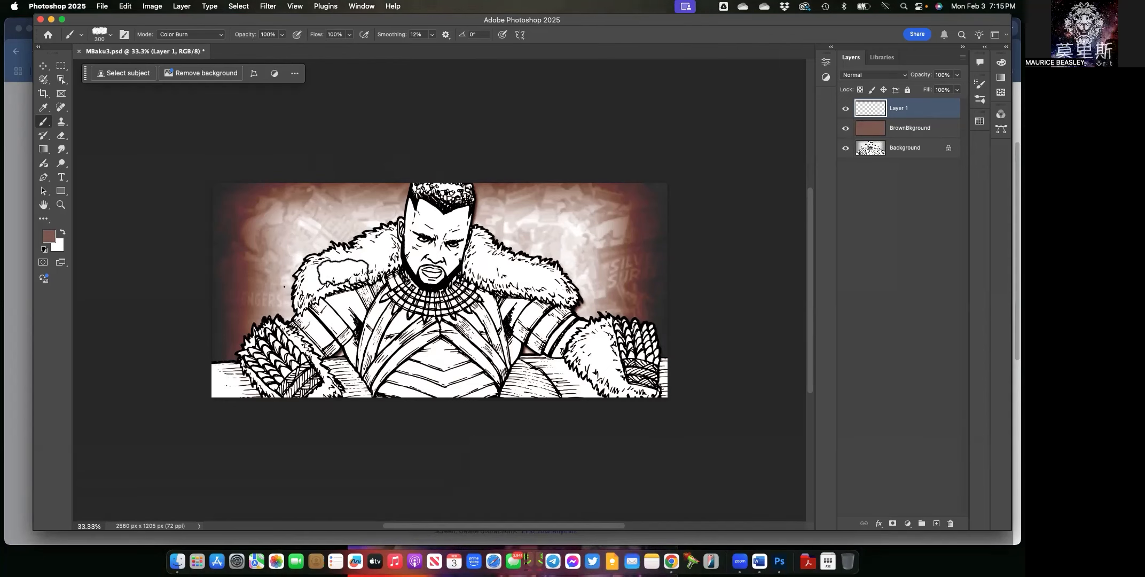
key(bracketleft)
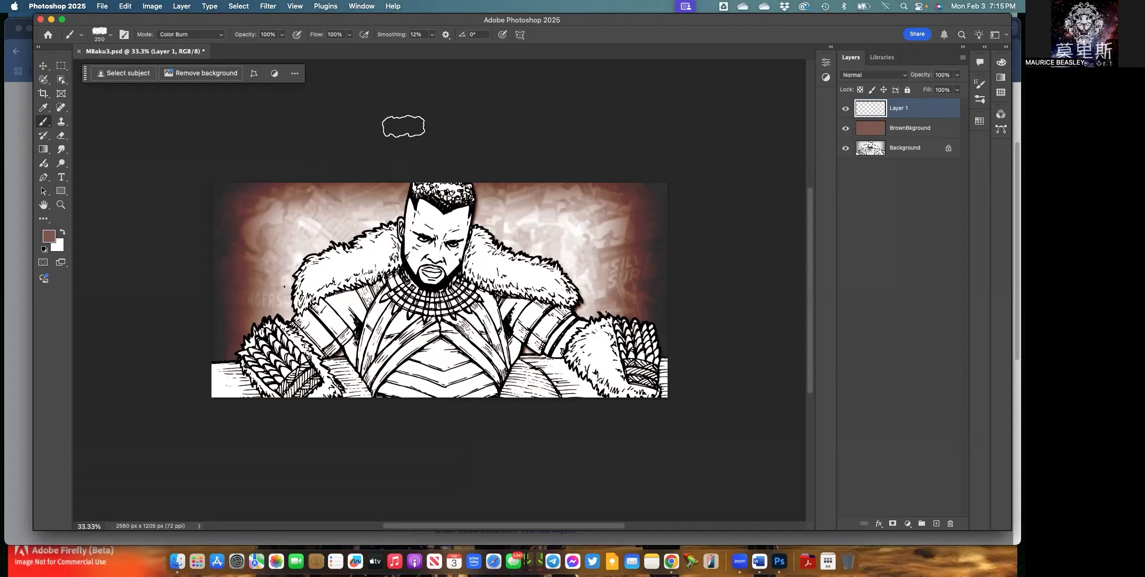
Set the brush's painting mode to Color and its opacity to 86%.
click(220, 36)
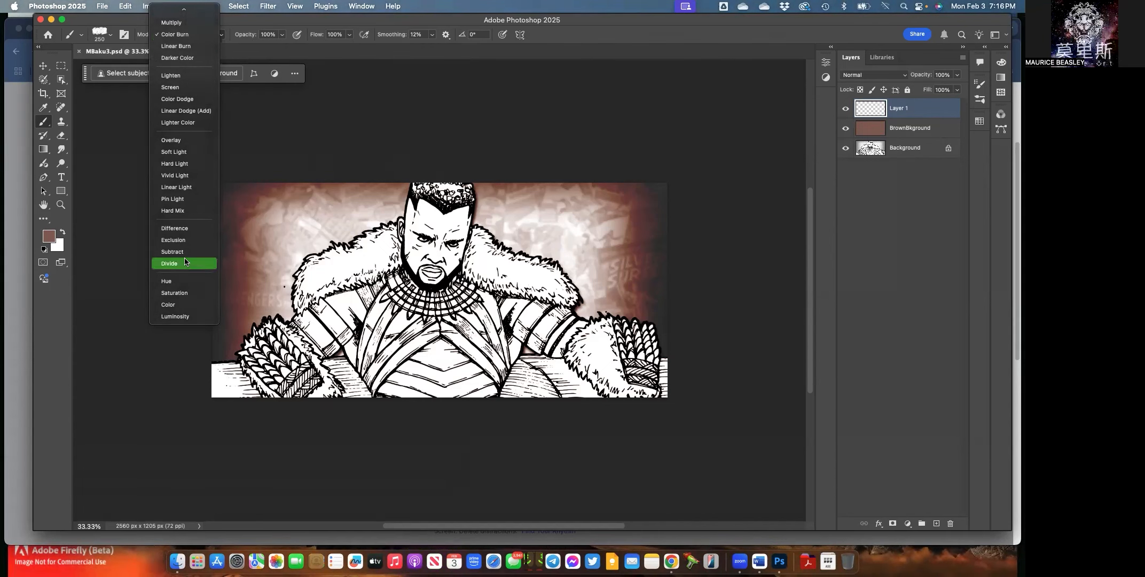
click(177, 305)
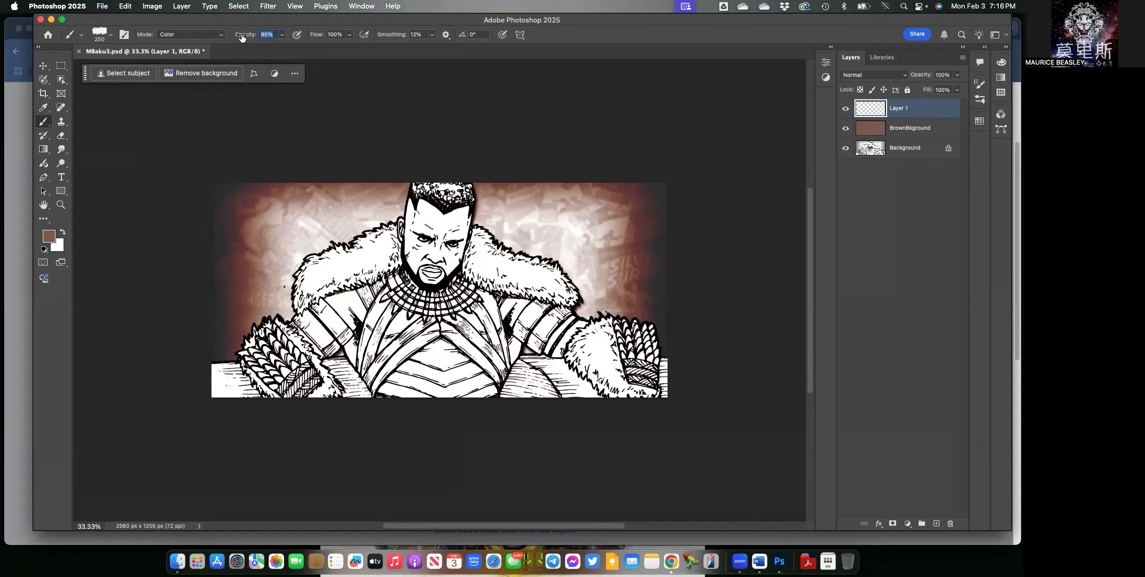
drag(242, 37, 240, 38)
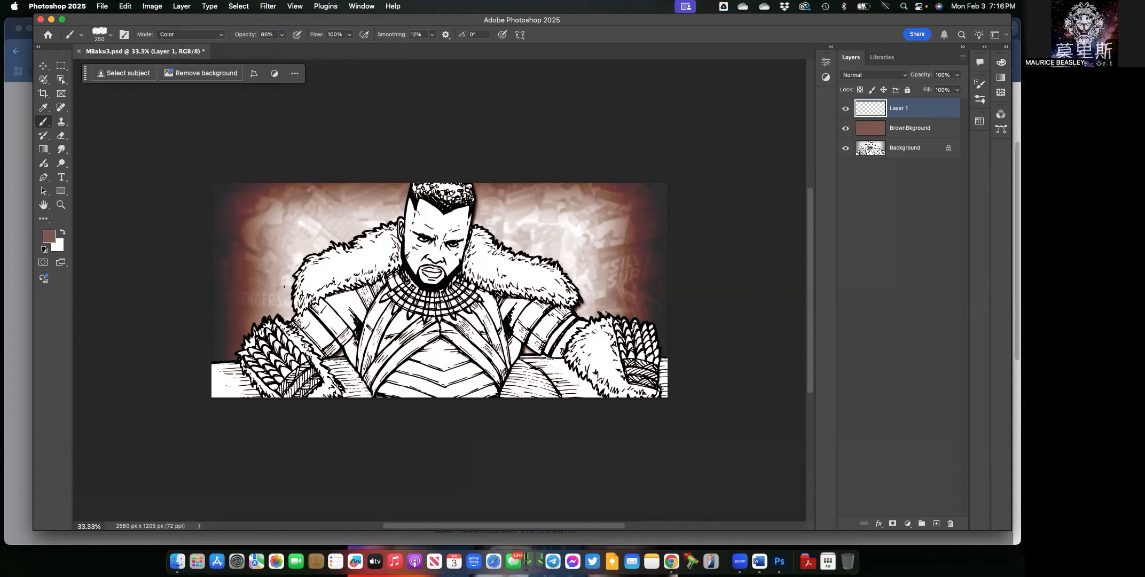
Select the dark gray swatch from the MBaku swatch group and reduce the brush size to 125 px.
click(979, 122)
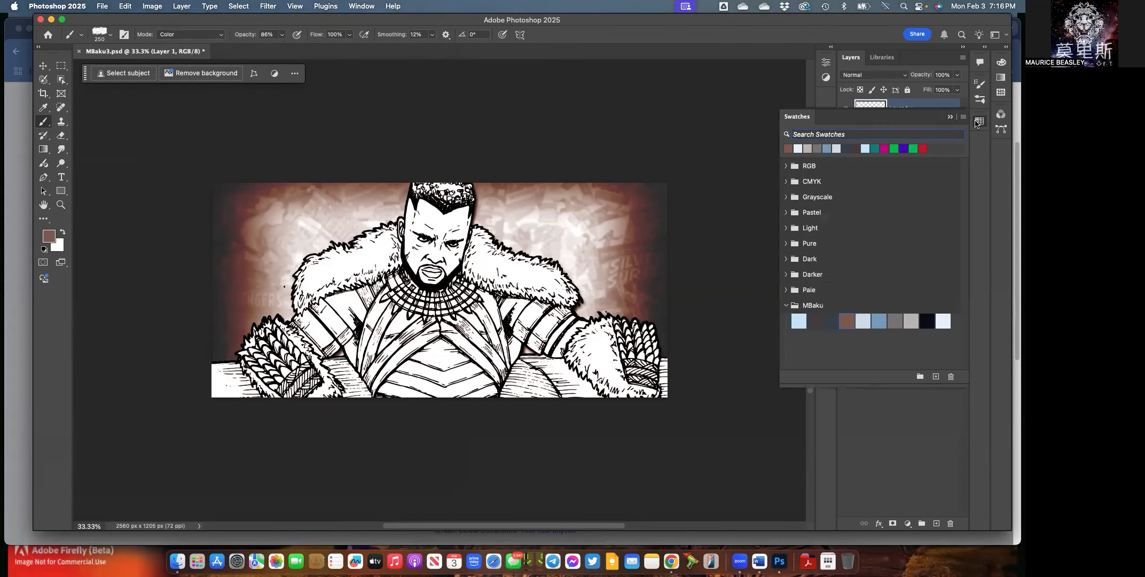
click(897, 320)
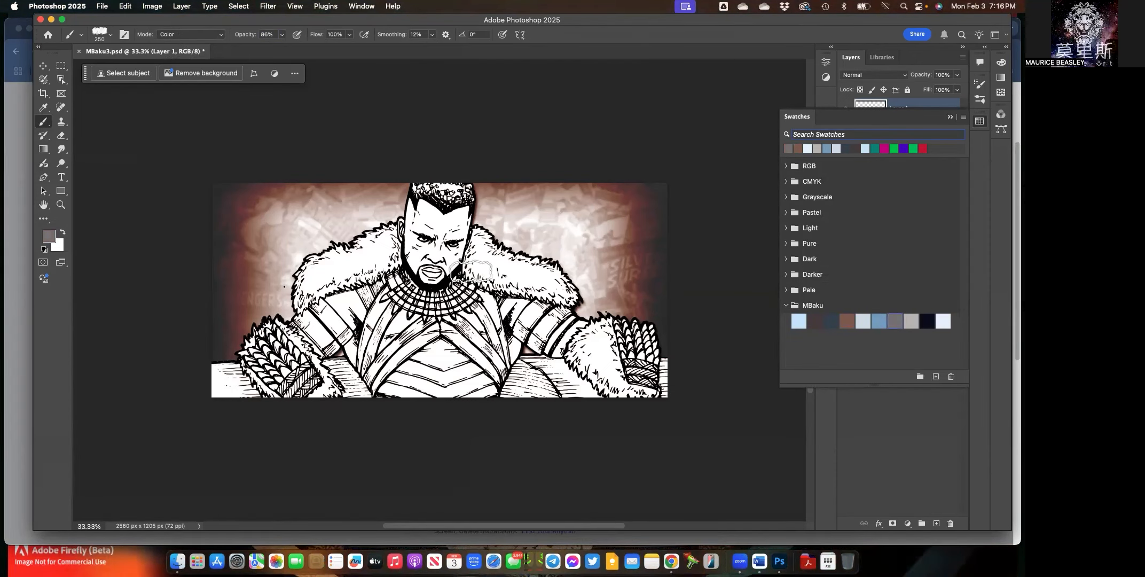
key(bracketleft)
key(bracketleft)
key(bracketleft)
key(bracketleft)
mouse_move(497, 263)
mouse_down()
mouse_move(510, 275)
mouse_move(483, 261)
mouse_move(502, 281)
mouse_move(477, 260)
mouse_move(512, 260)
mouse_up()
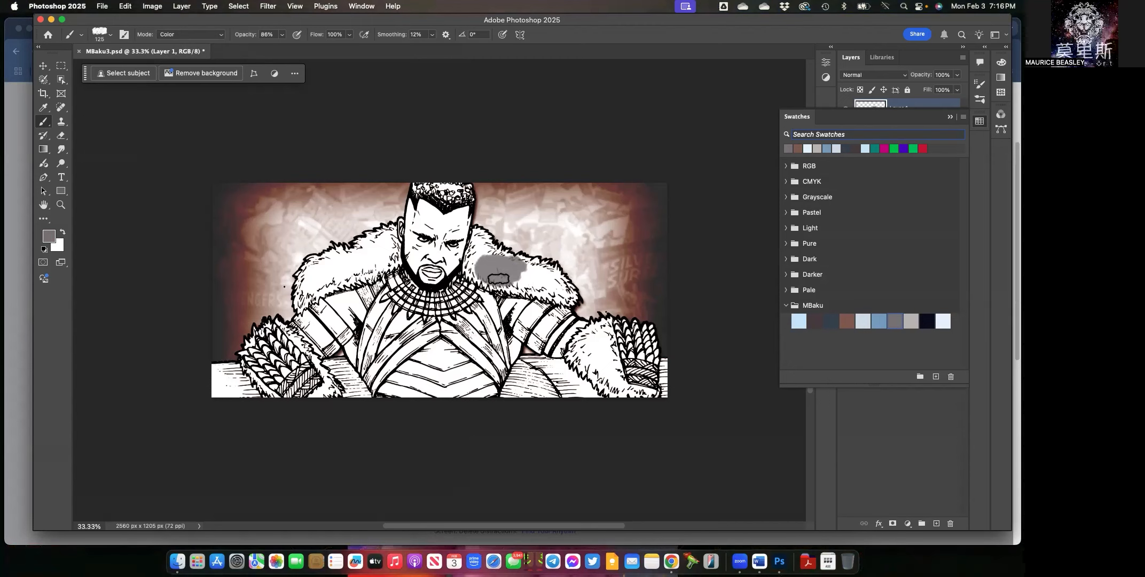
mouse_move(491, 276)
mouse_down()
mouse_move(531, 283)
mouse_move(508, 278)
mouse_up()
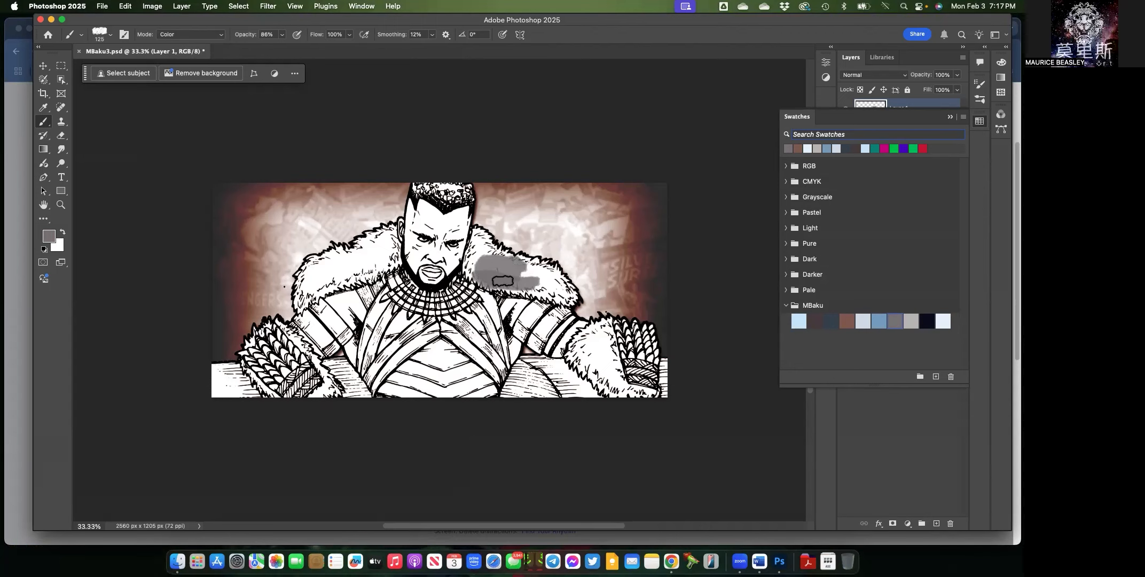
mouse_move(521, 269)
mouse_down()
mouse_move(484, 251)
mouse_move(526, 278)
mouse_up()
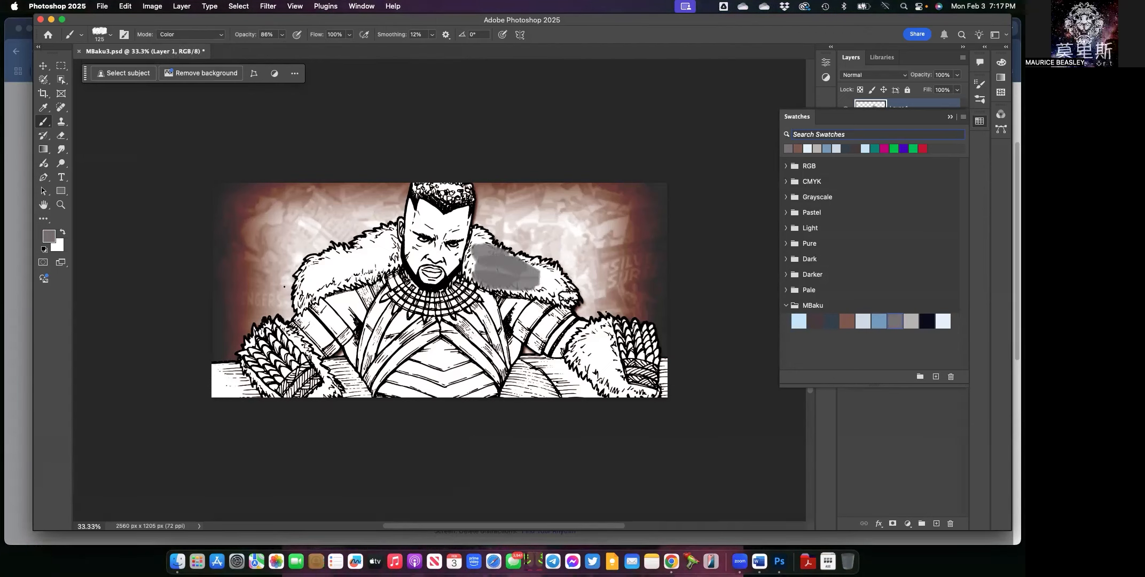
key(super+z)
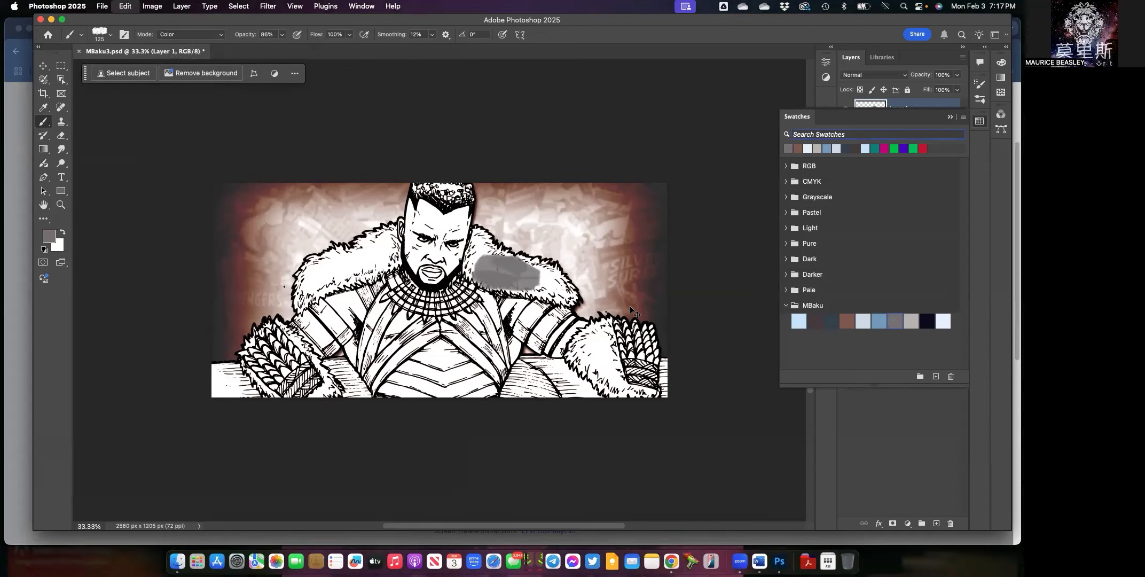
key(super+z)
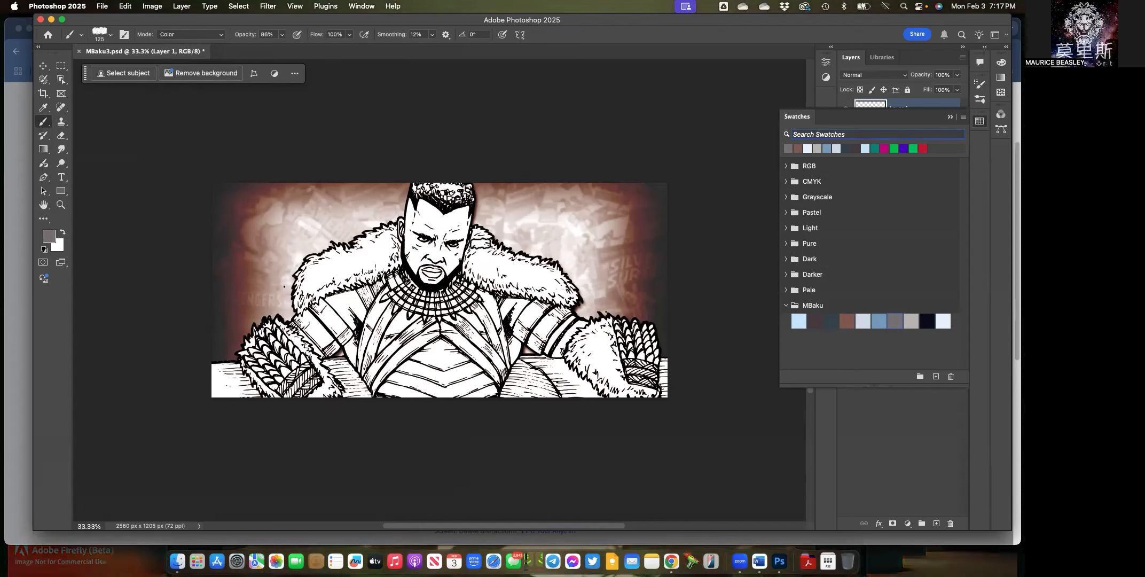
Reduce the brush to 70 px and paint the fur collar on the viewer's right of the face gray.
key(bracketleft)
key(bracketleft)
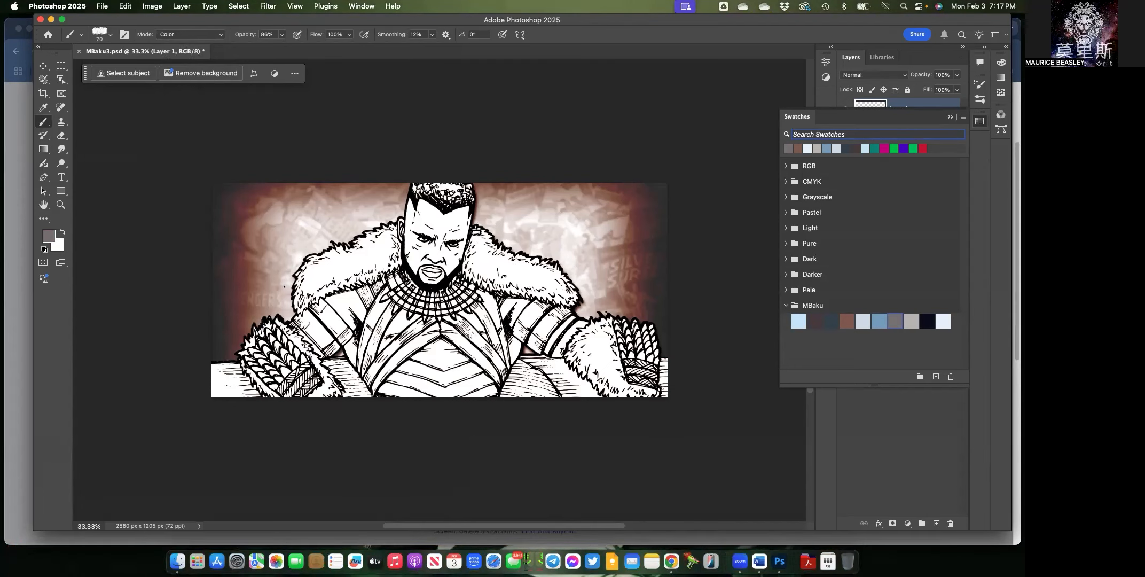
mouse_move(485, 238)
mouse_down()
mouse_move(494, 249)
mouse_move(482, 244)
mouse_up()
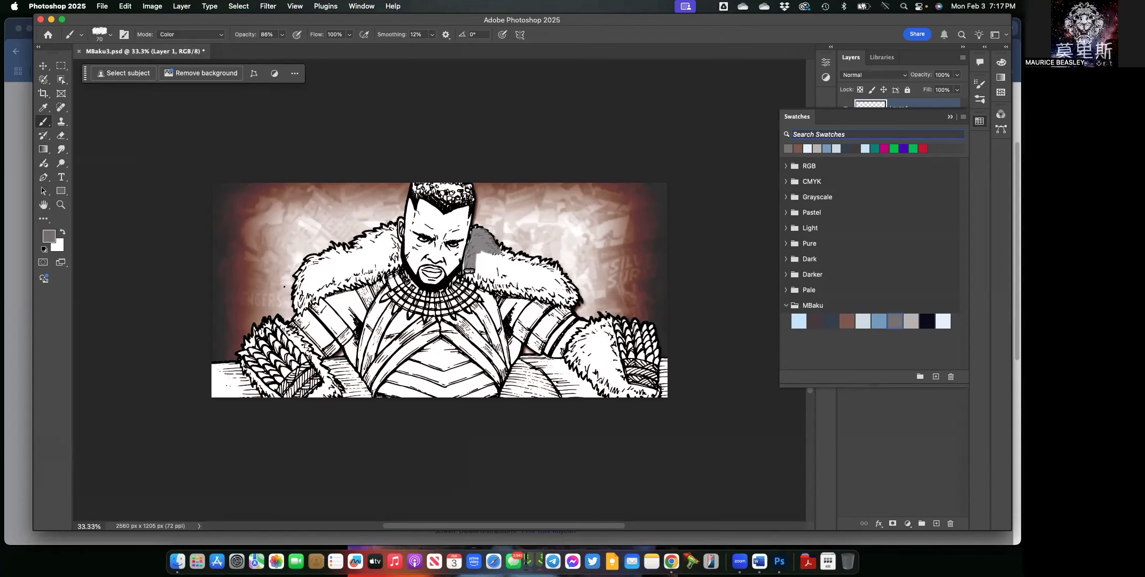
mouse_move(477, 279)
mouse_down()
mouse_move(481, 271)
mouse_move(484, 254)
mouse_move(520, 286)
mouse_move(489, 269)
mouse_up()
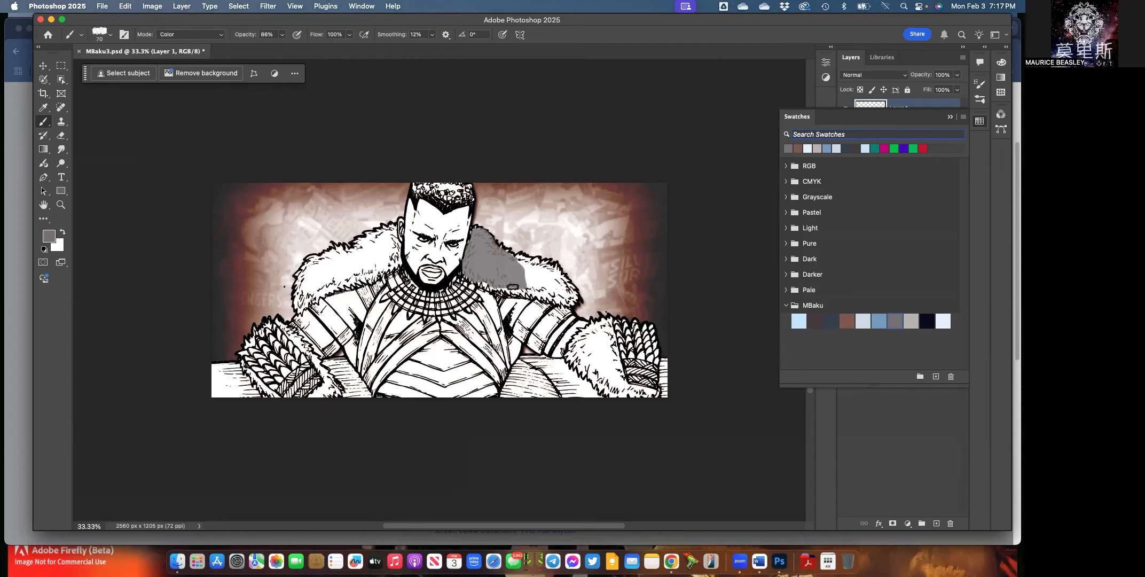
mouse_move(498, 288)
mouse_down()
mouse_move(518, 258)
mouse_move(538, 270)
mouse_move(529, 267)
mouse_move(533, 289)
mouse_move(540, 275)
mouse_move(572, 296)
mouse_move(537, 294)
mouse_move(548, 274)
mouse_move(563, 297)
mouse_move(523, 293)
mouse_move(481, 310)
mouse_move(481, 291)
mouse_up()
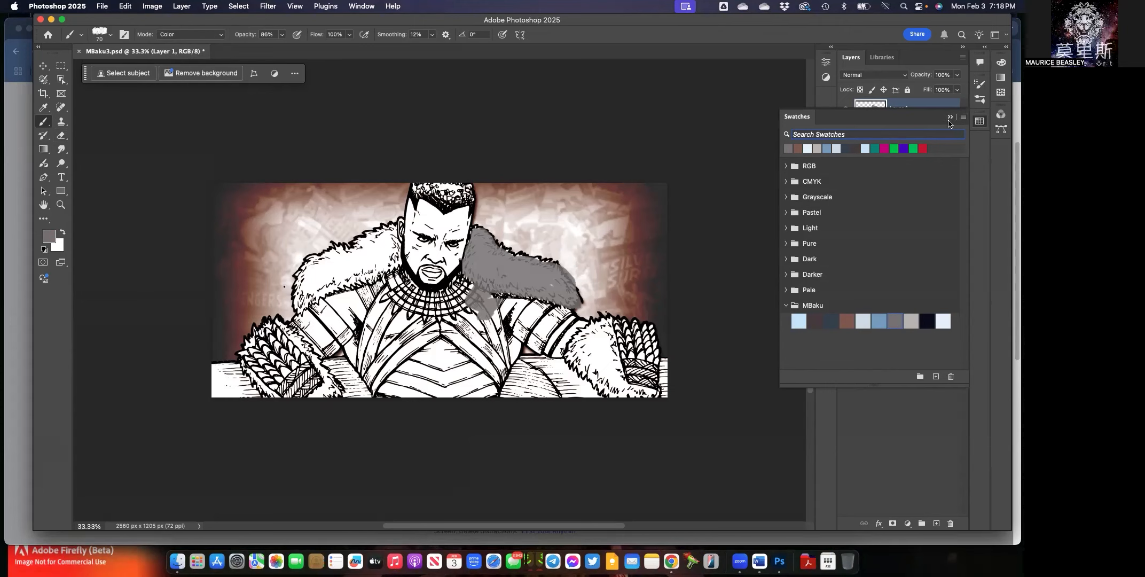
click(950, 118)
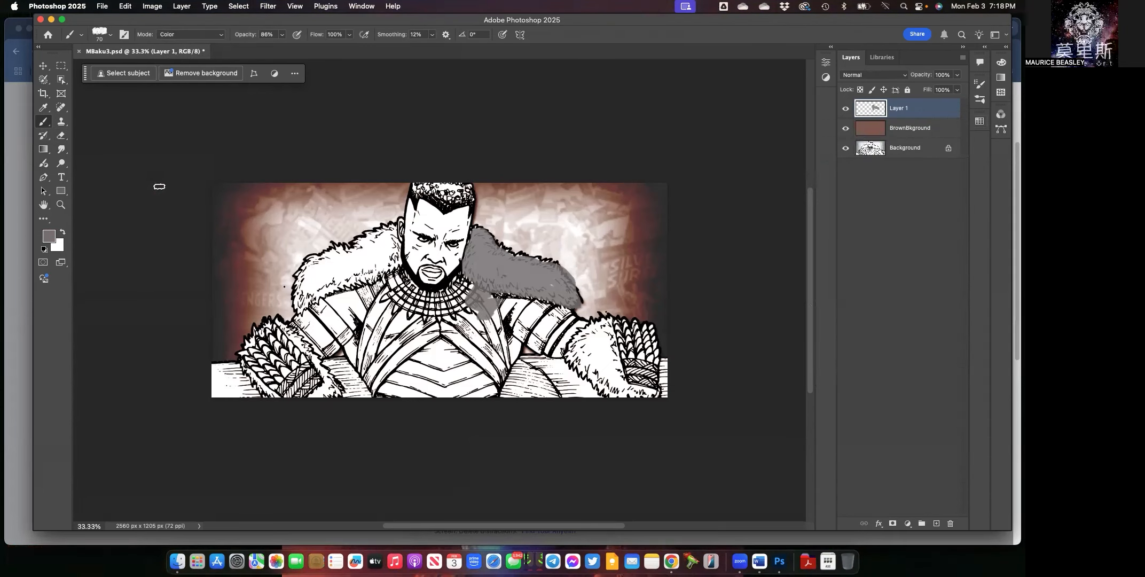
Erase the gray overspill below the collar with the Eraser at 150 px, and switch its tip to Hard Round.
click(61, 135)
key(bracketleft)
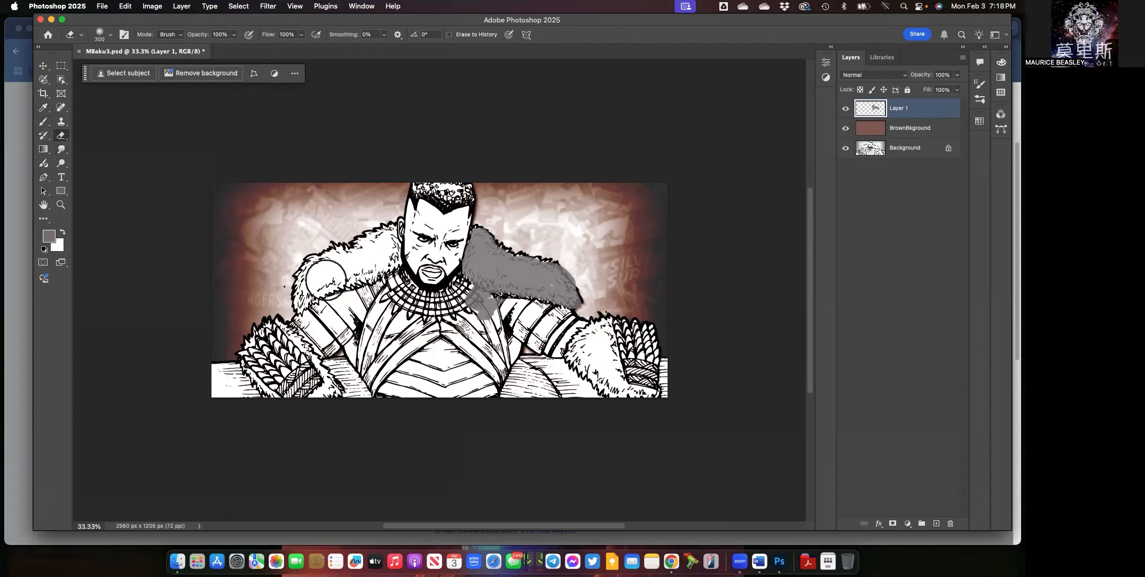
key(bracketleft)
key(bracketleft)
key(bracketleft)
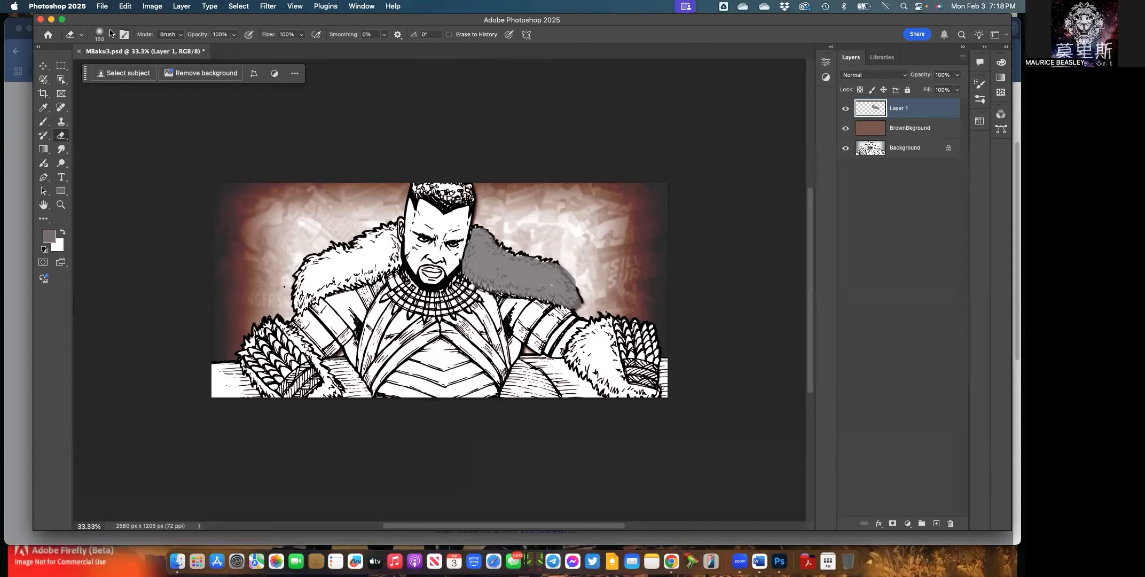
click(111, 34)
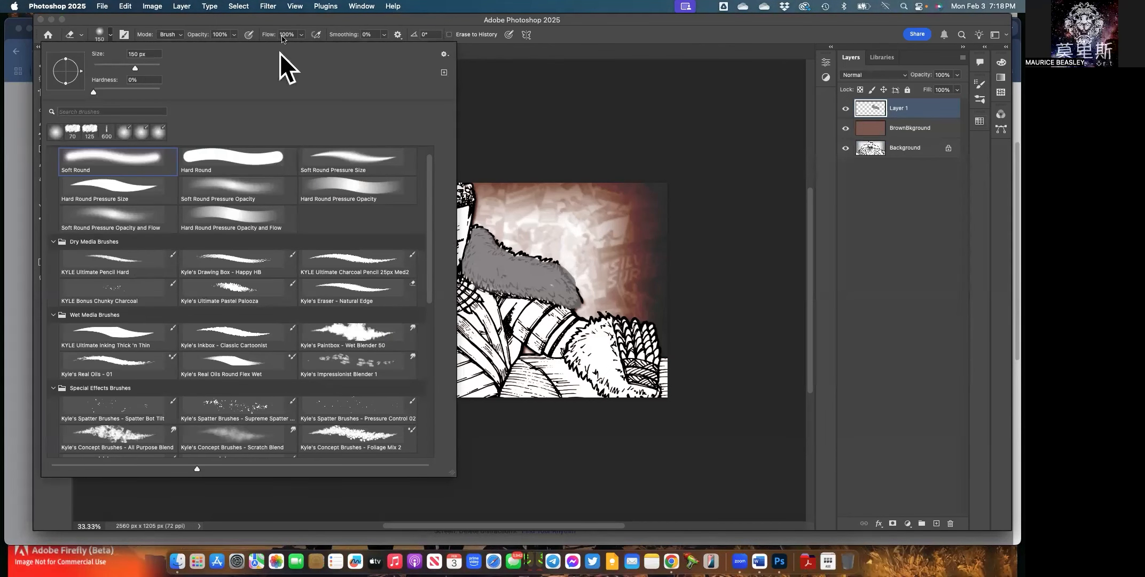
click(112, 163)
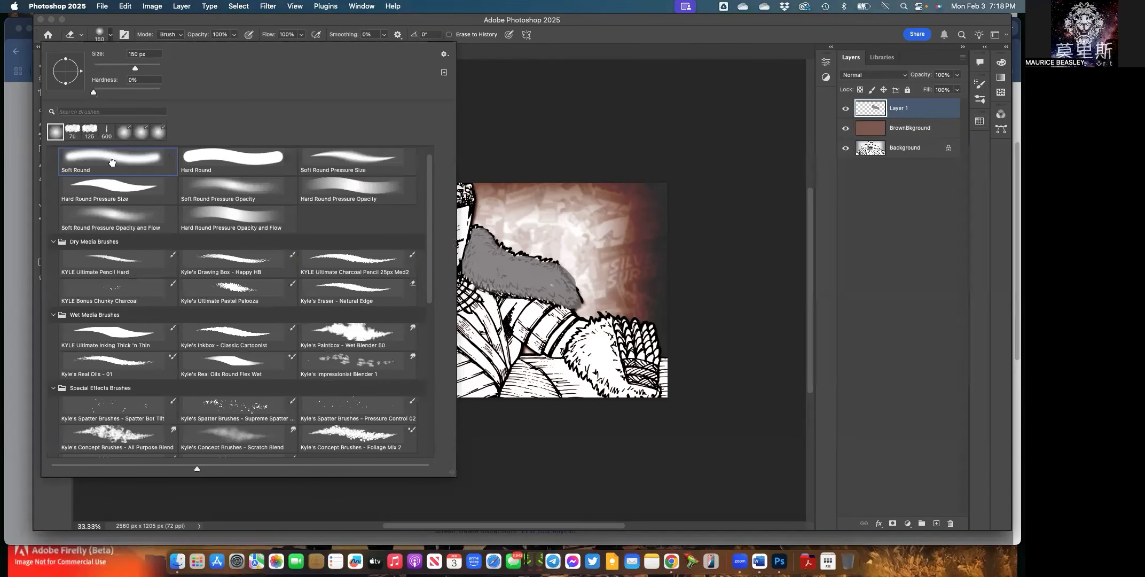
double_click(199, 164)
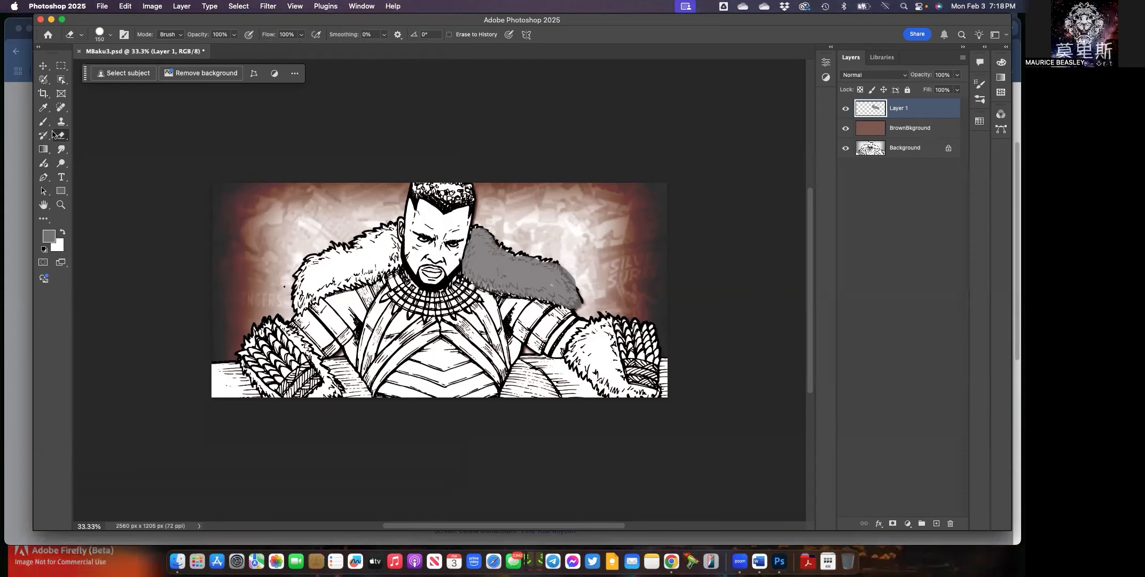
Paint the fur collar on the viewer's left of the face gray with the brush at 90 px.
click(43, 123)
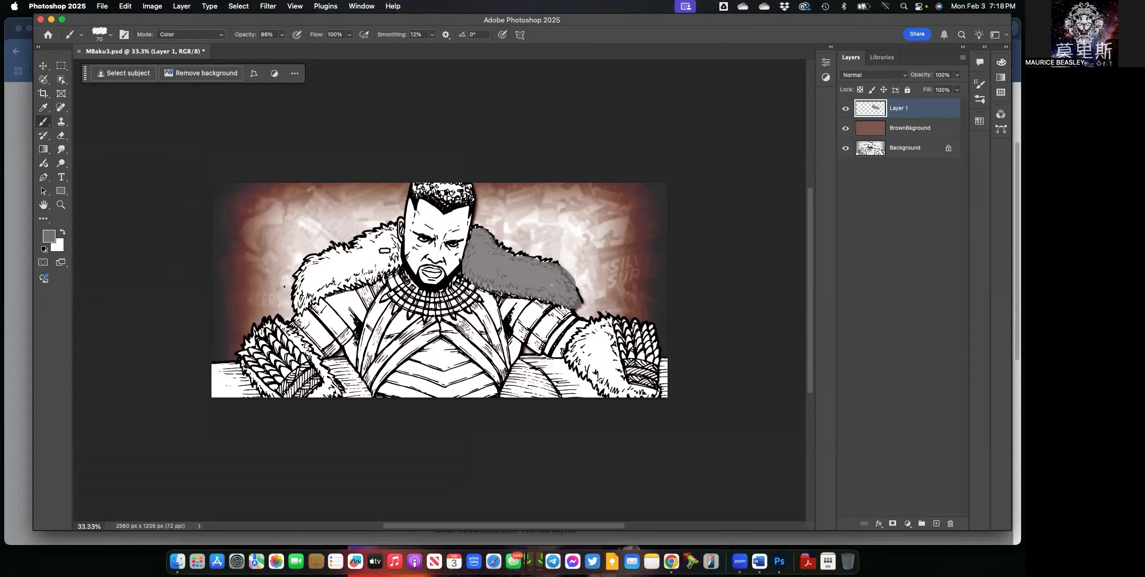
key(])
mouse_move(386, 245)
mouse_down()
mouse_move(352, 251)
mouse_move(368, 241)
mouse_move(374, 272)
mouse_move(364, 254)
mouse_move(337, 249)
mouse_move(306, 278)
mouse_move(312, 259)
mouse_move(300, 302)
mouse_move(341, 258)
mouse_move(309, 291)
mouse_move(326, 255)
mouse_move(319, 276)
mouse_move(365, 258)
mouse_move(329, 288)
mouse_move(350, 270)
mouse_move(370, 273)
mouse_move(348, 286)
mouse_up()
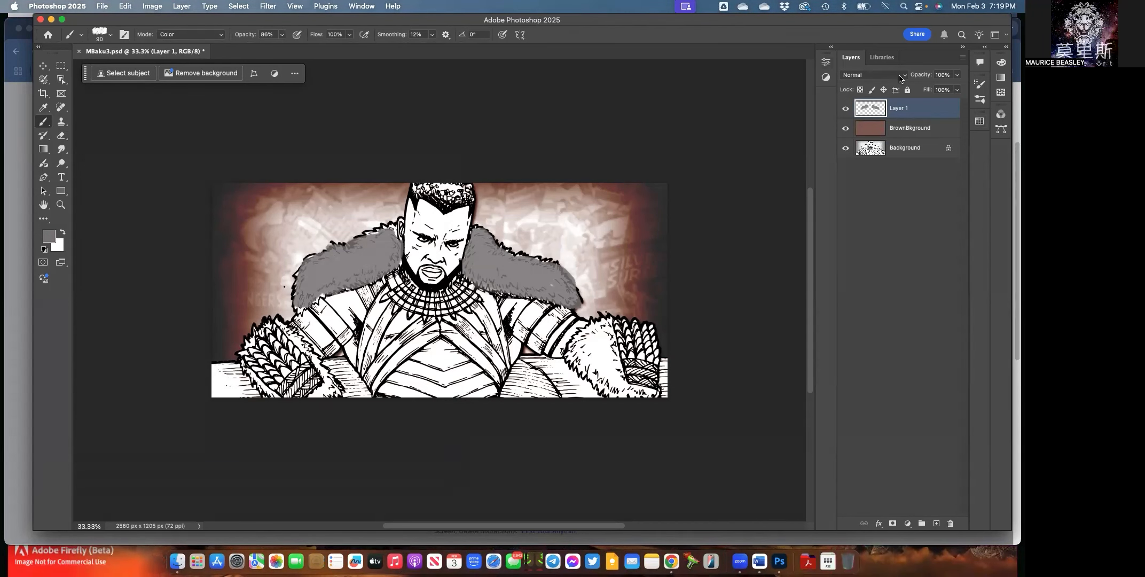
Set Layer 1's blending mode to Subtract and rename the layer DkGray.
click(899, 76)
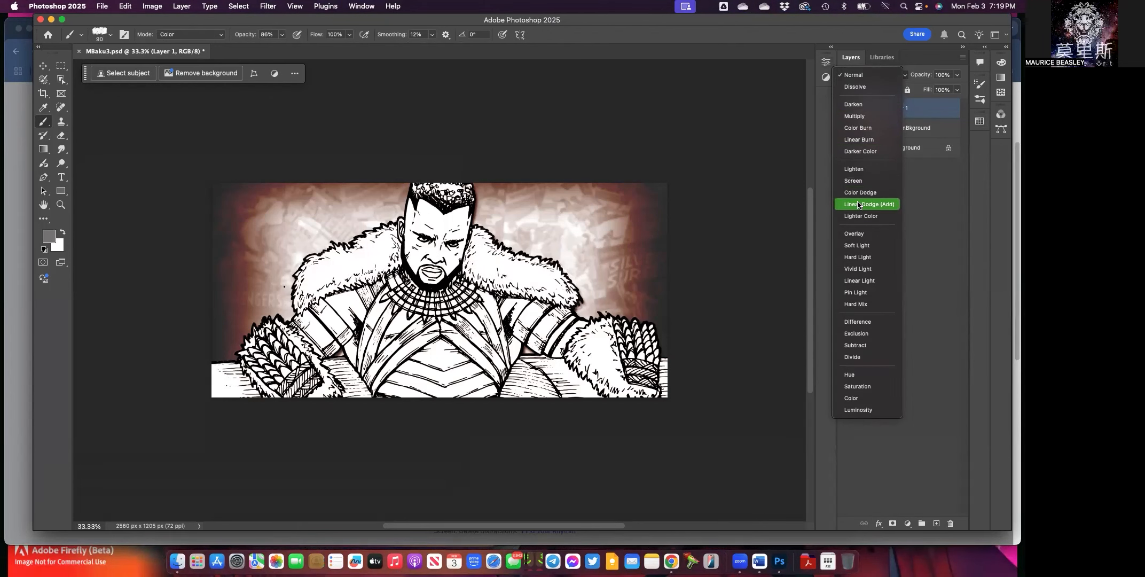
key(Down)
key(Down)
key(Down)
key(Down)
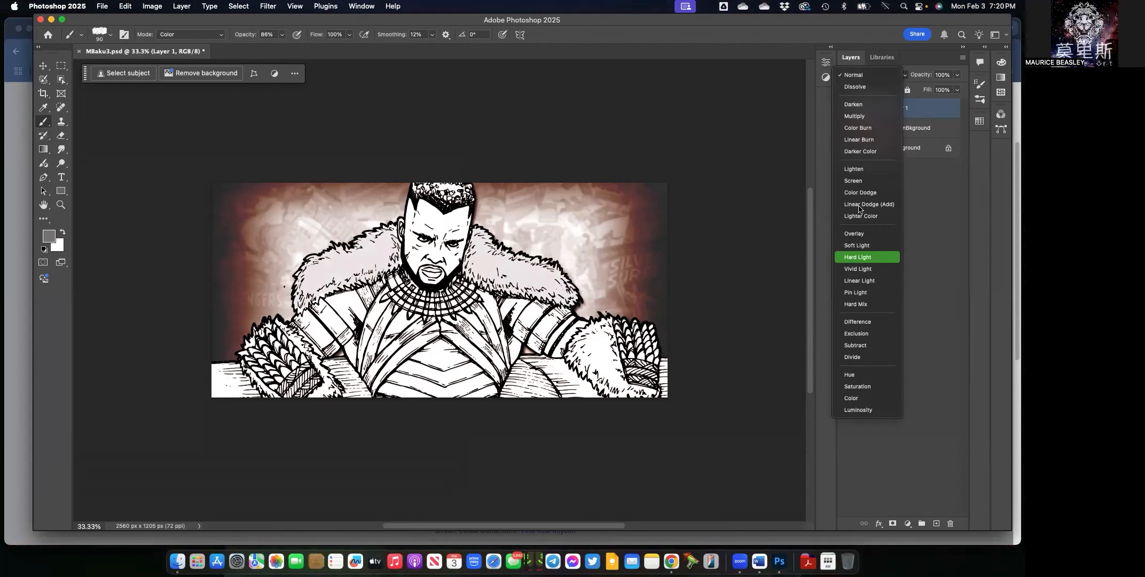
key(Down)
key(Down)
key(Down)
key(Down)
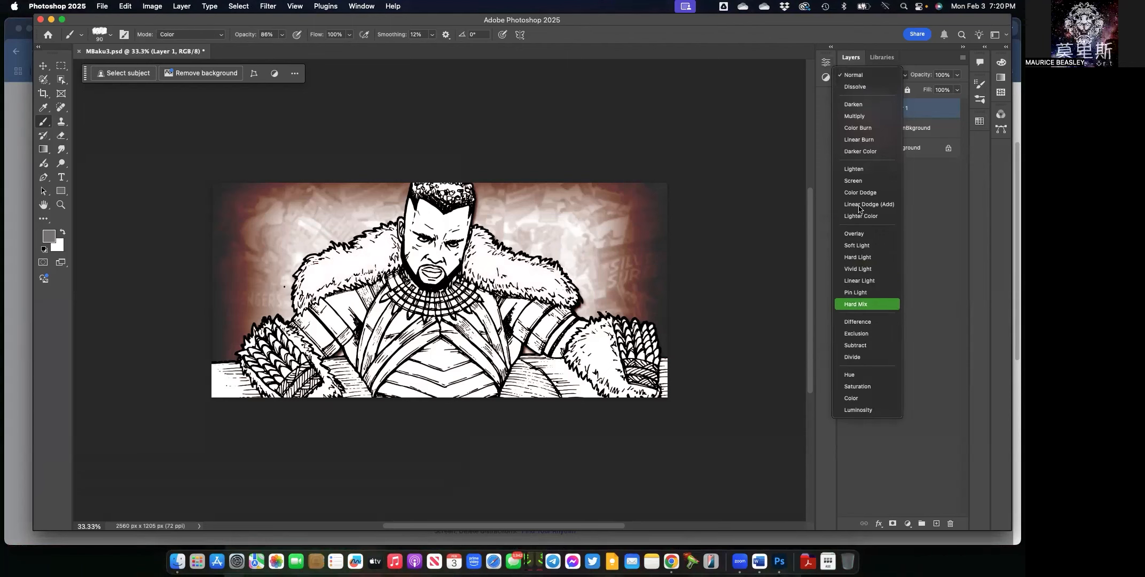
key(Down)
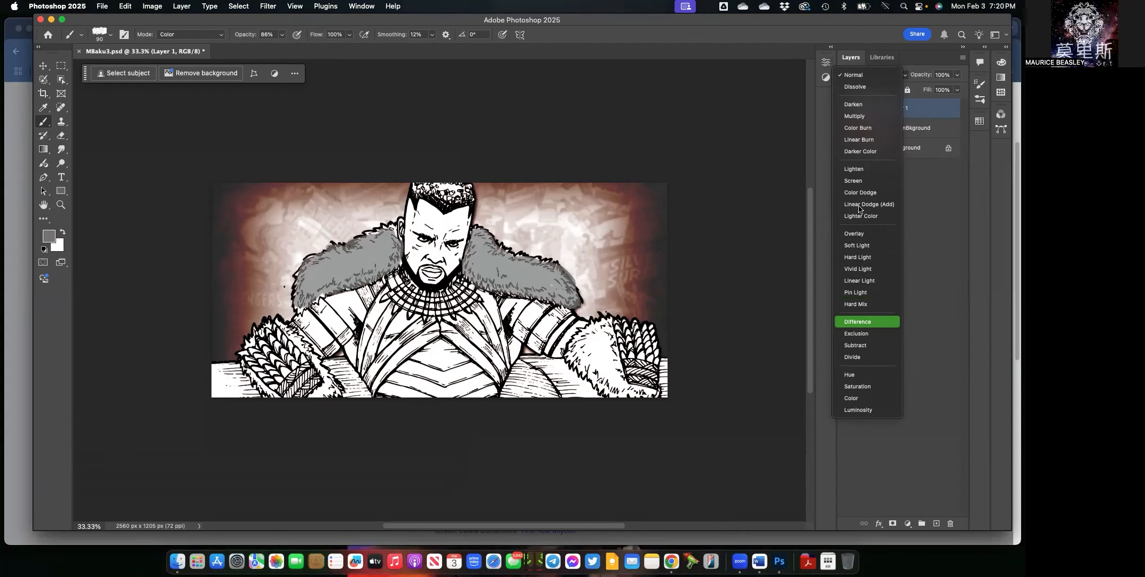
key(Down)
key(Down)
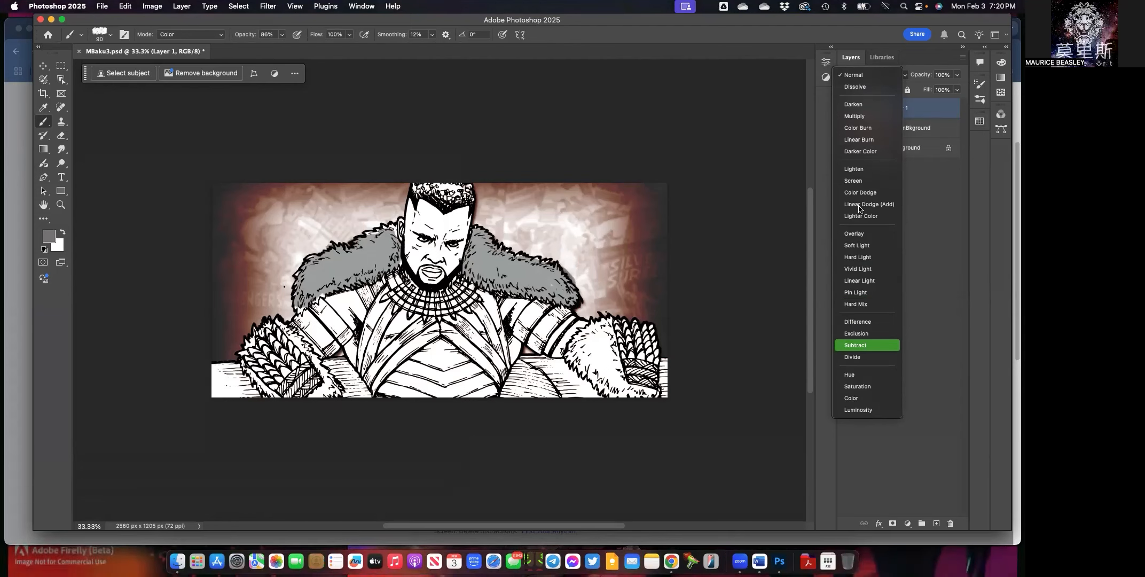
key(Return)
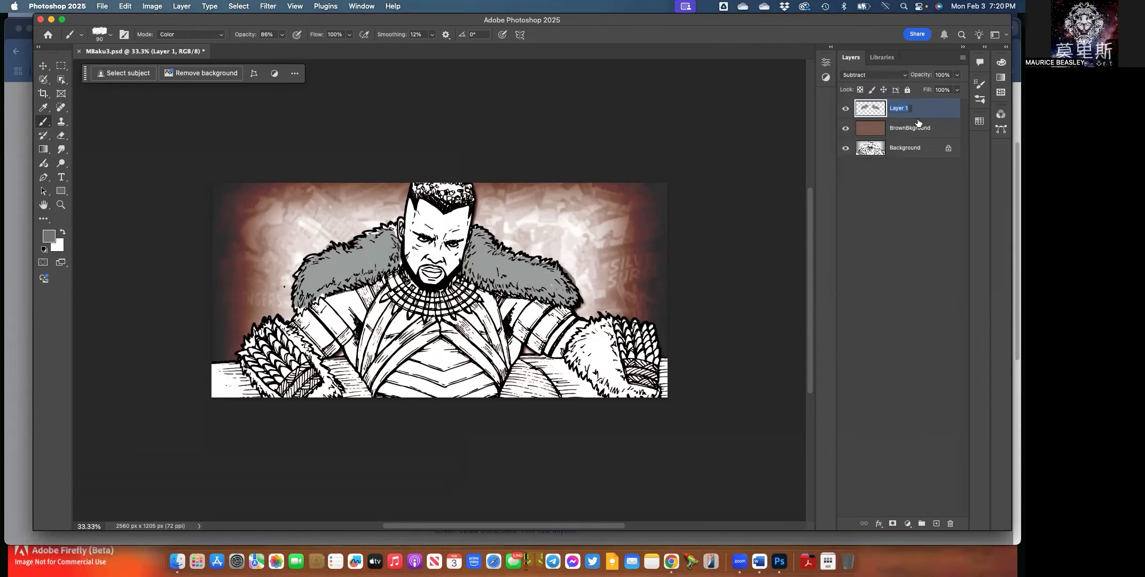
text(DkGray)
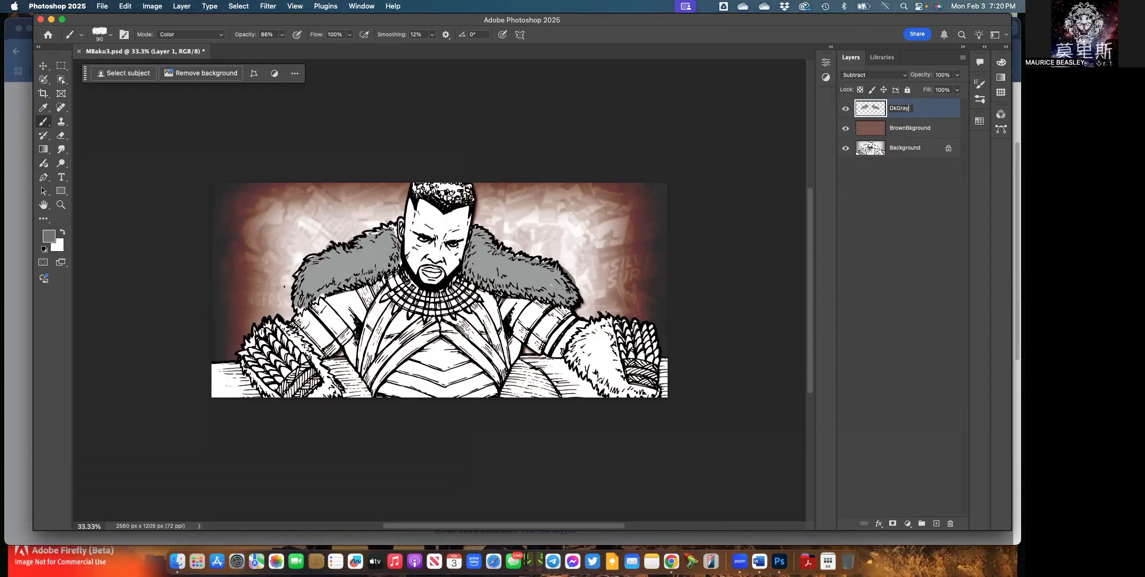
key(Return)
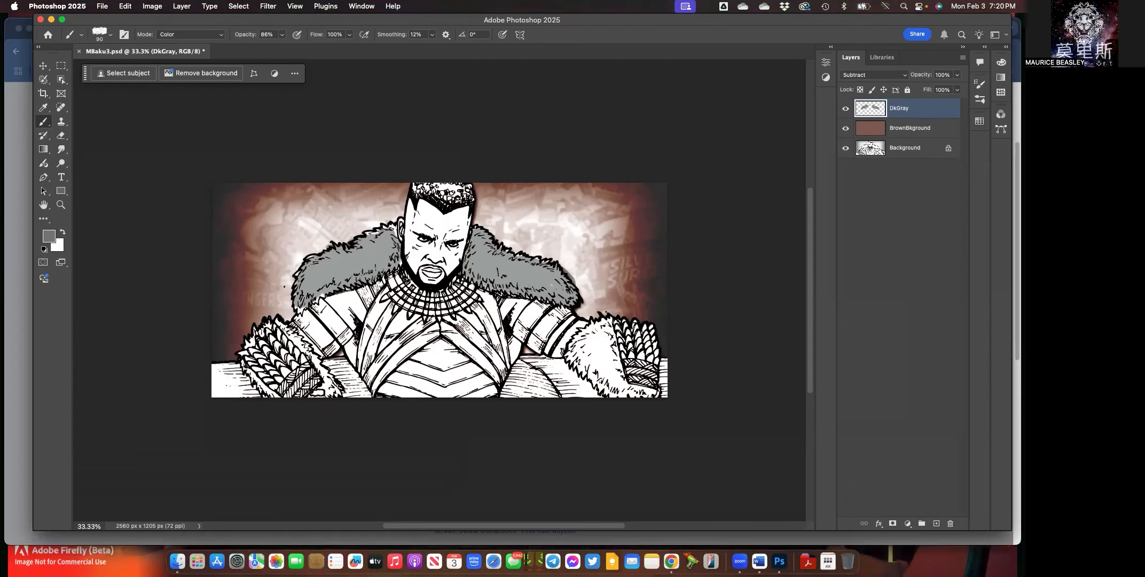
Reduce the brush to 45 px and paint the fur cuff on the viewer's left gray.
key(bracketleft)
key(bracketleft)
key(bracketleft)
key(bracketleft)
key(bracketleft)
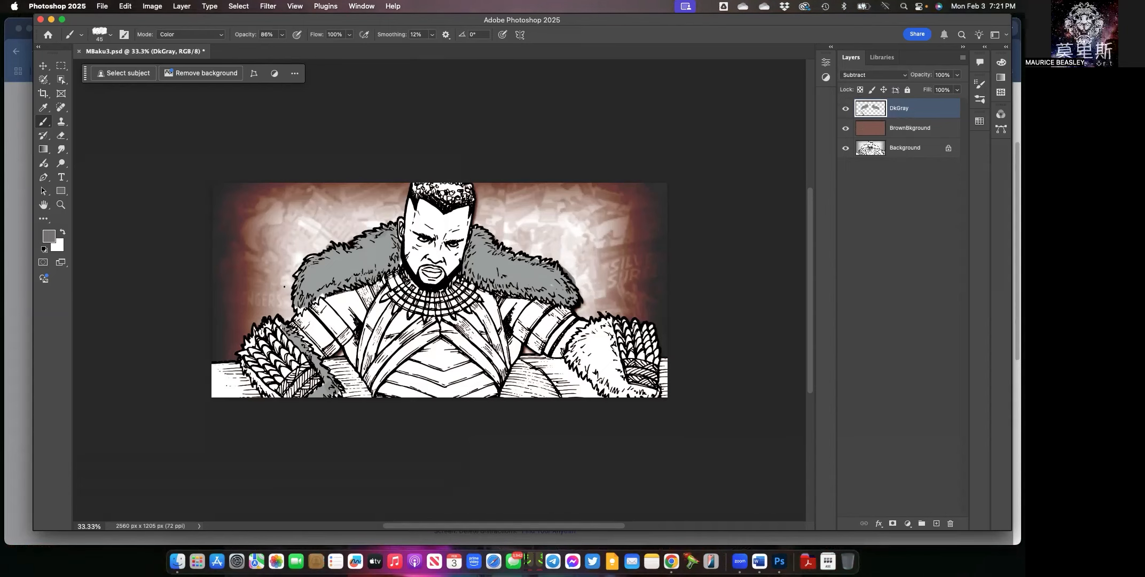
click(982, 124)
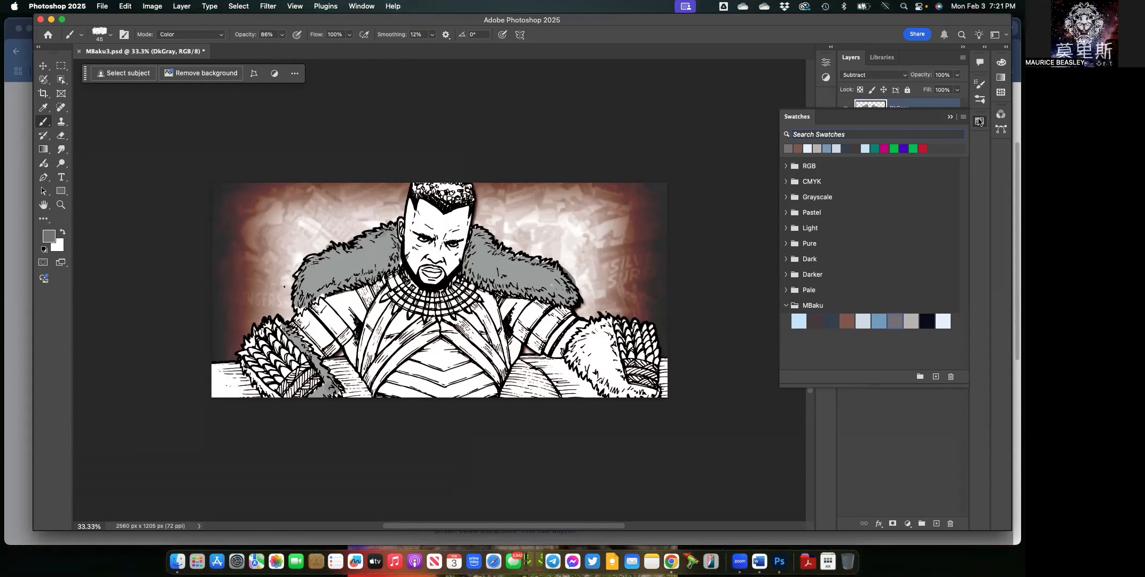
click(951, 118)
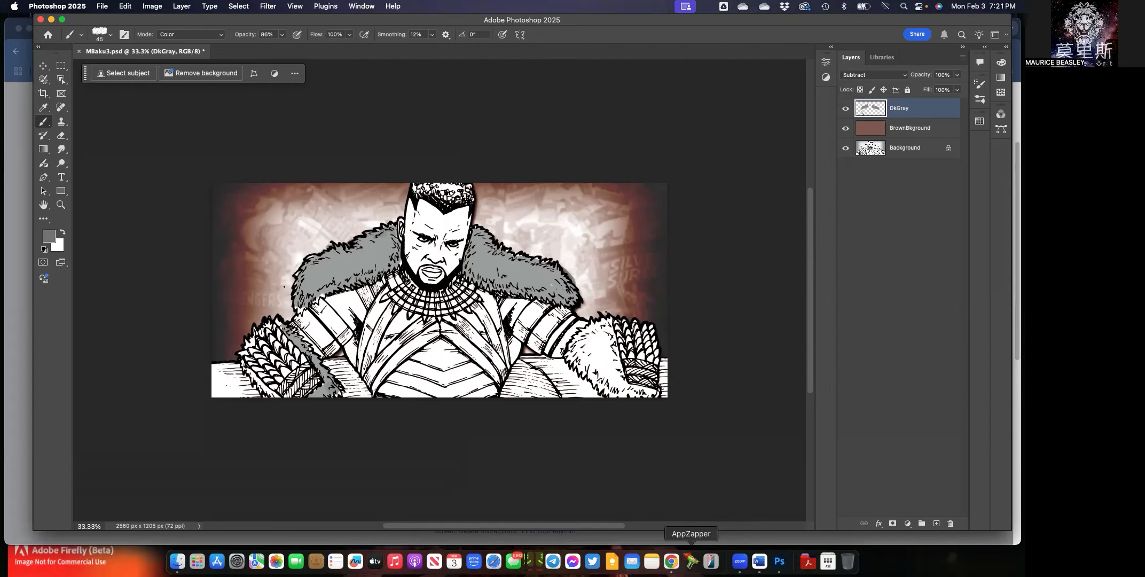
Switch to the DMPT1010 course page in Chrome, expand Lab 02 – Color Your World, and open the Lab 02 Brief.
click(671, 561)
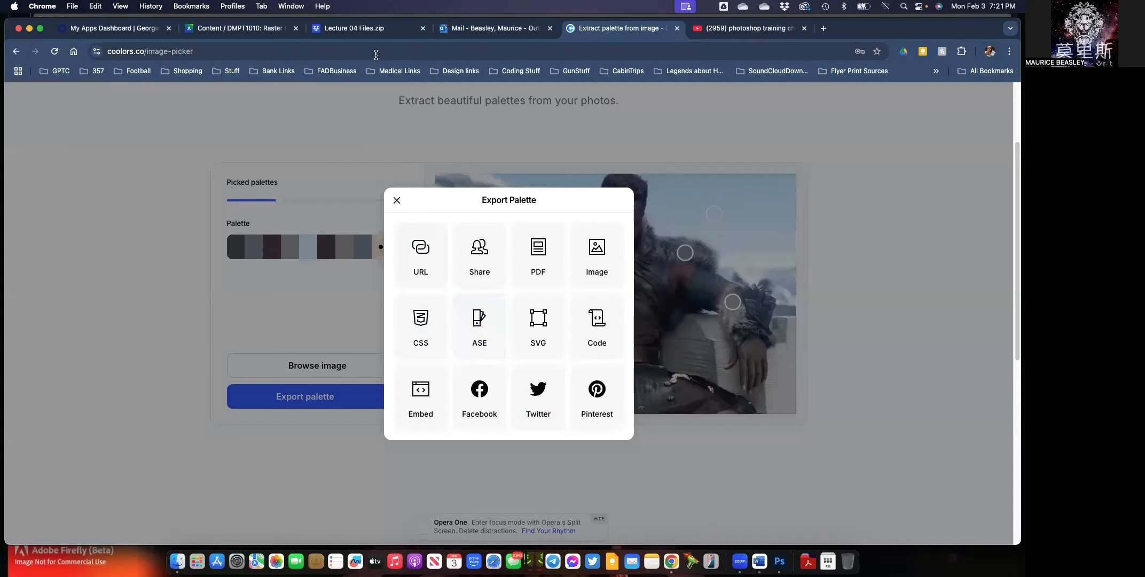
click(247, 30)
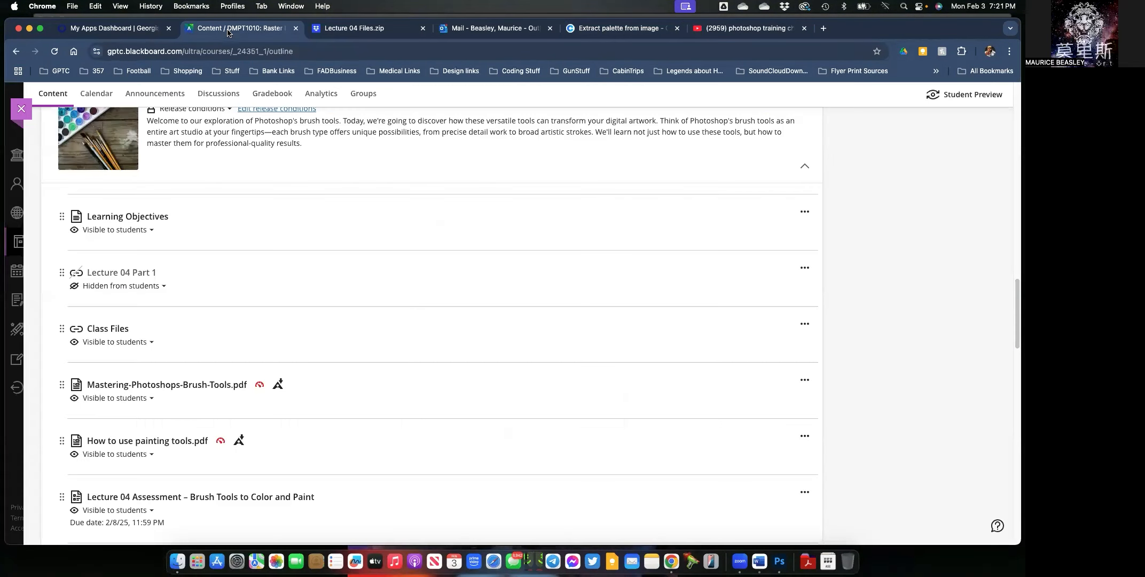
scroll(273, 321, down, 2)
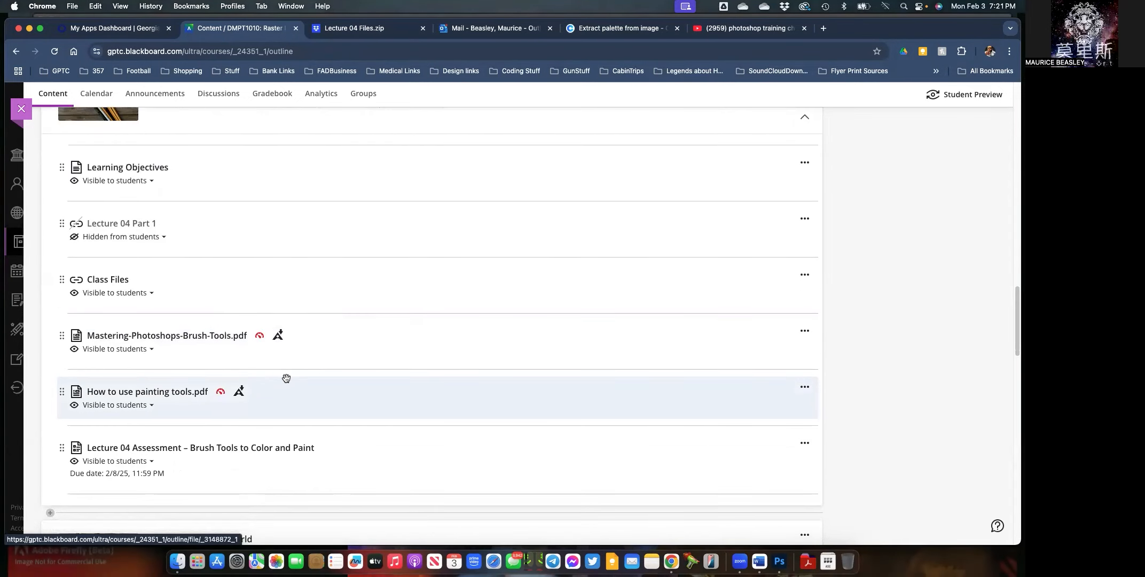
scroll(287, 378, down, 1)
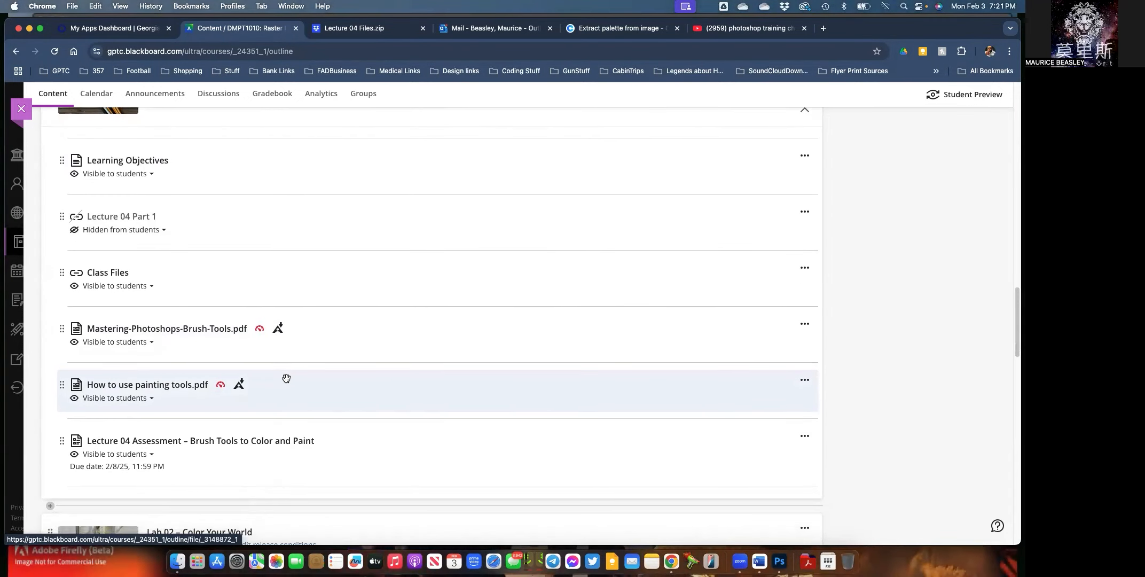
scroll(282, 378, down, 2)
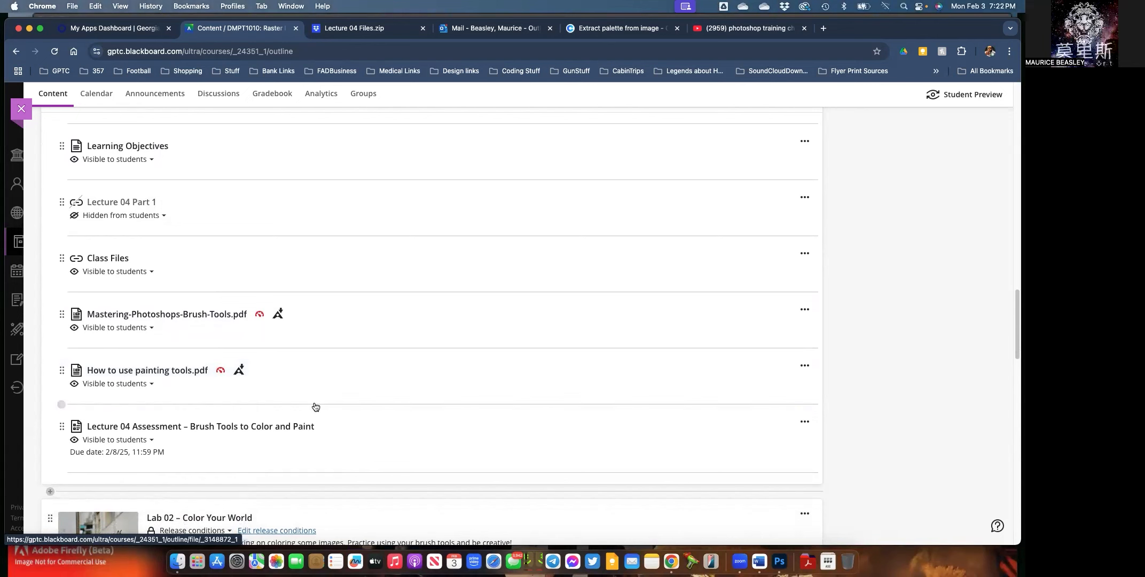
scroll(336, 443, down, 5)
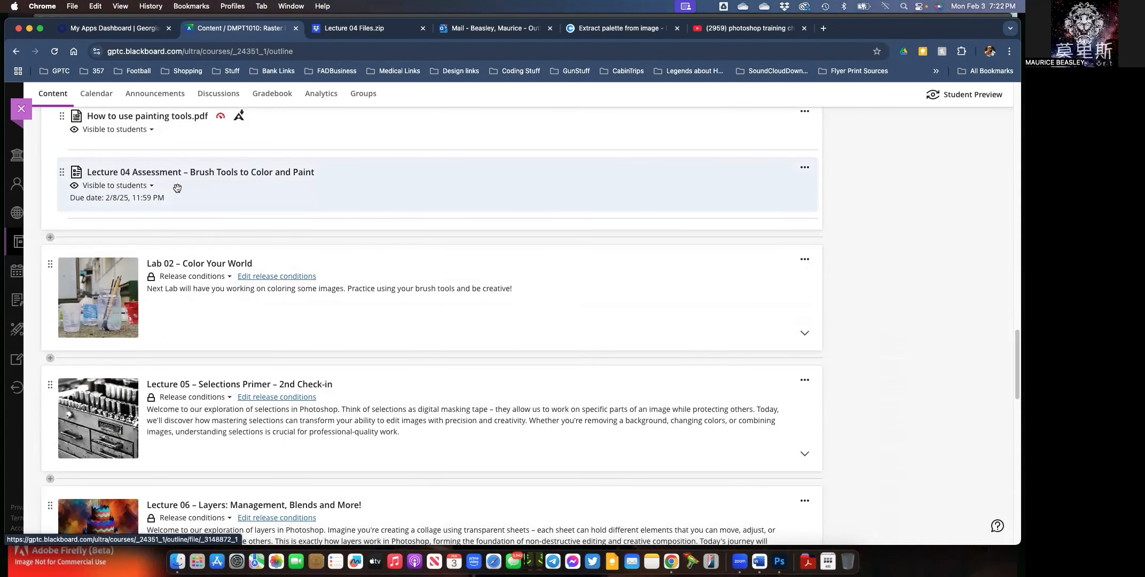
click(223, 312)
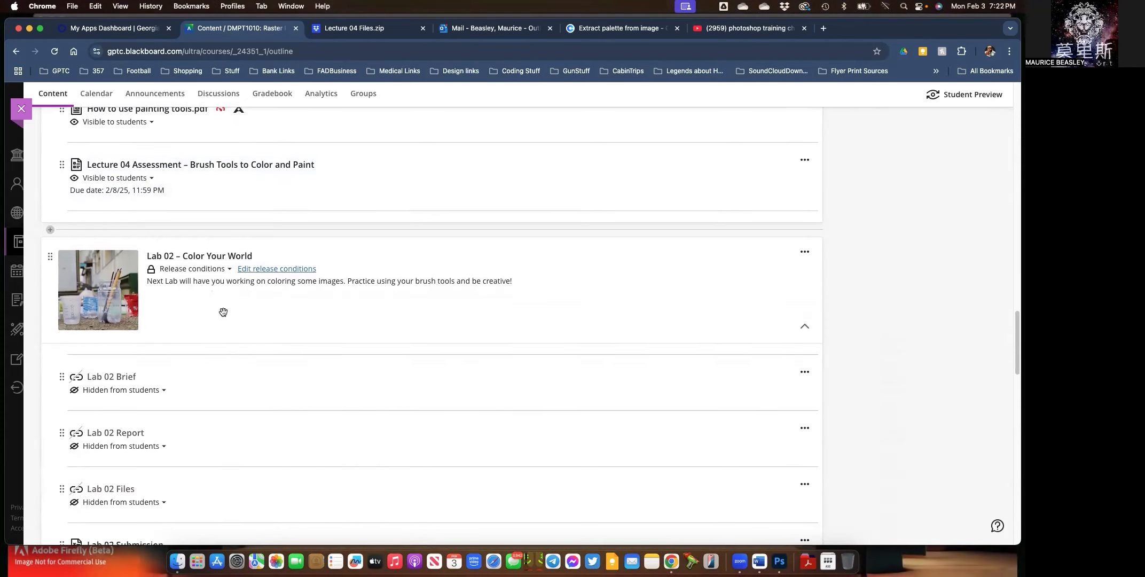
scroll(221, 300, down, 2)
click(223, 293)
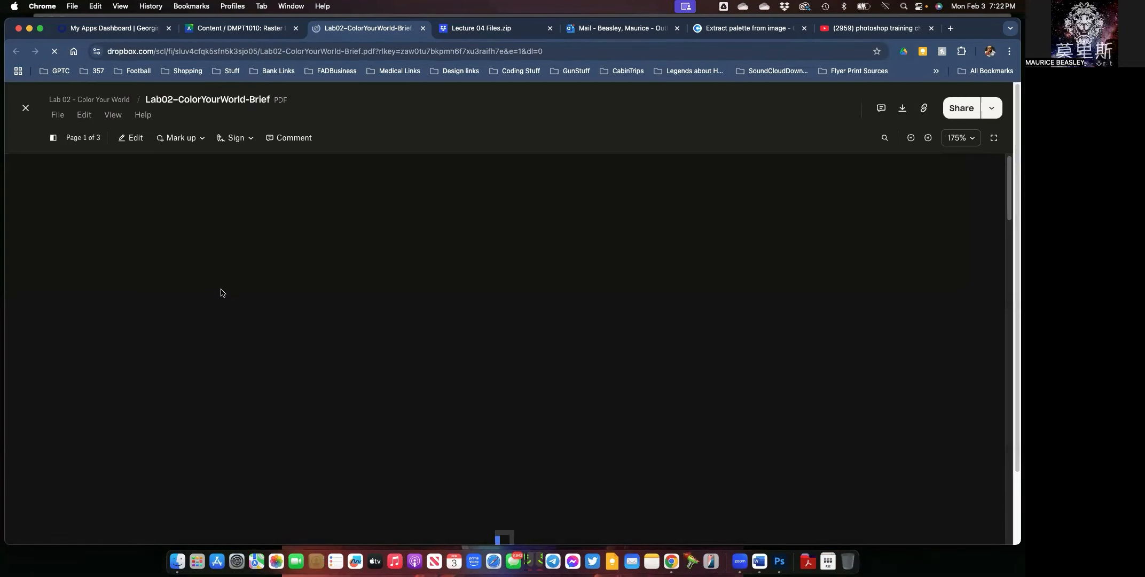
Read the assignment context, description, due date and painting instructions on the first page of the Lab 02 brief.
scroll(470, 349, down, 1)
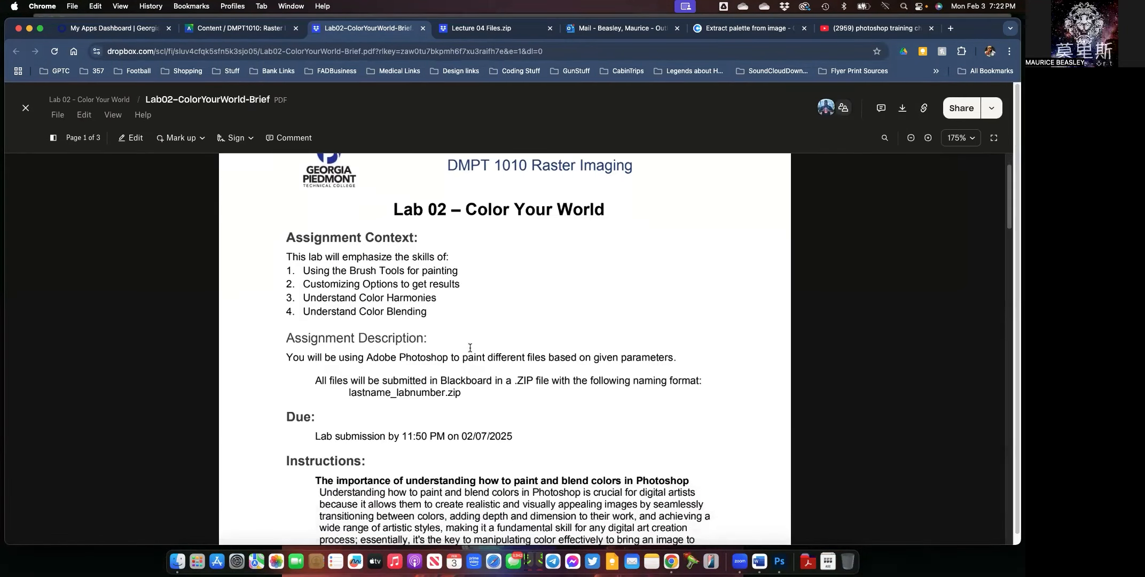
scroll(467, 347, down, 2)
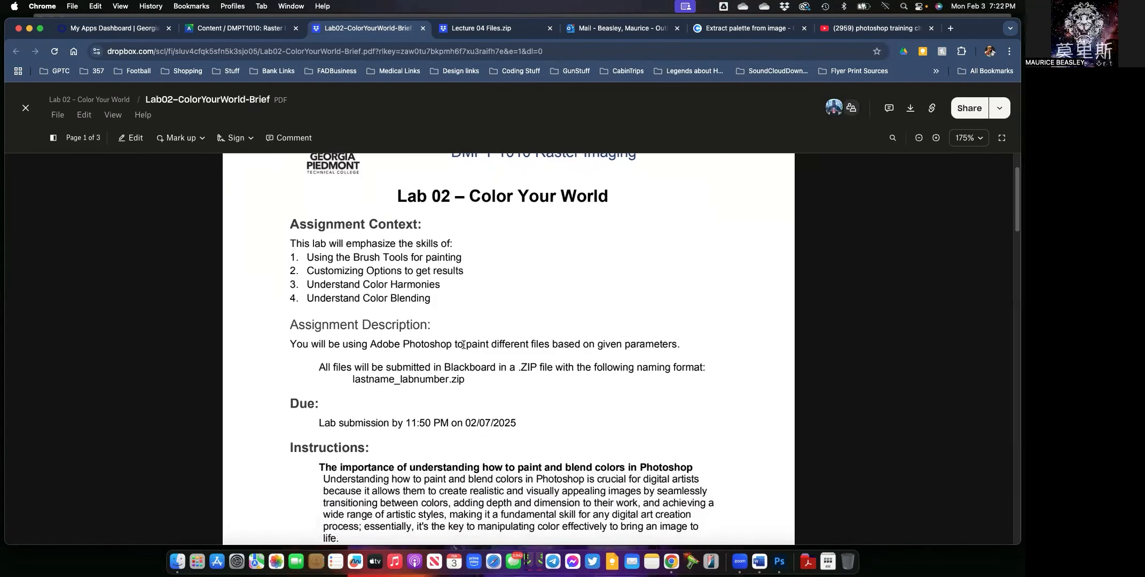
scroll(462, 345, down, 1)
scroll(459, 346, down, 2)
scroll(458, 346, down, 5)
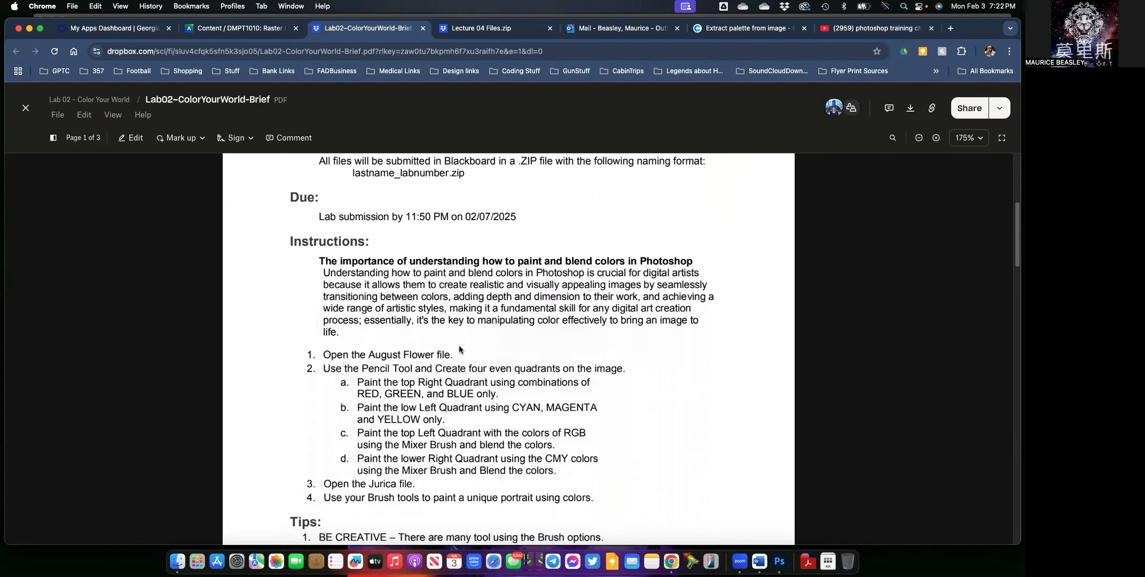
scroll(459, 348, down, 3)
scroll(459, 347, down, 3)
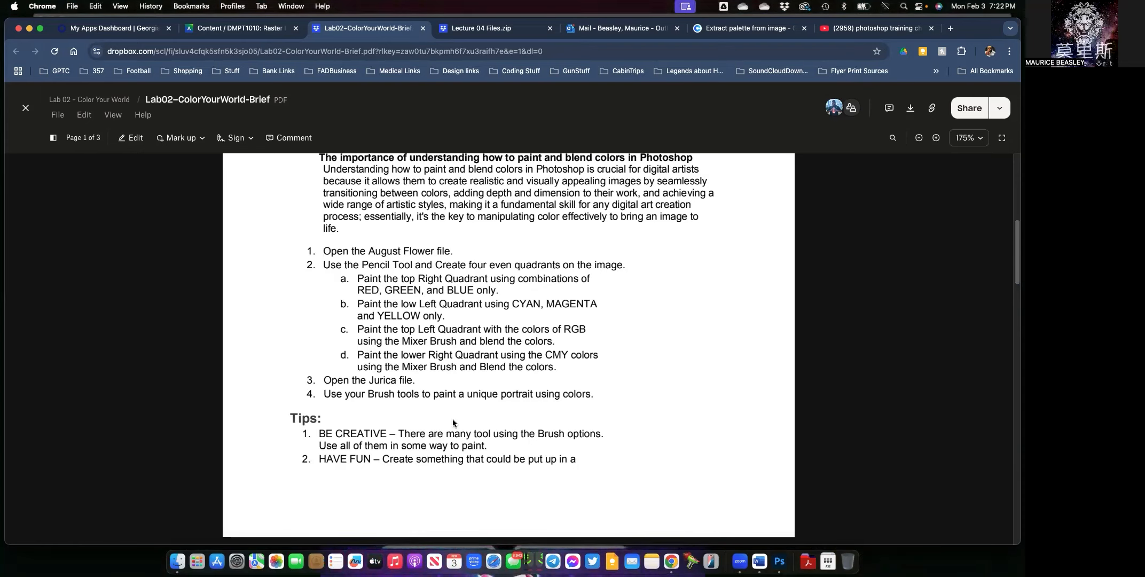
scroll(419, 452, down, 3)
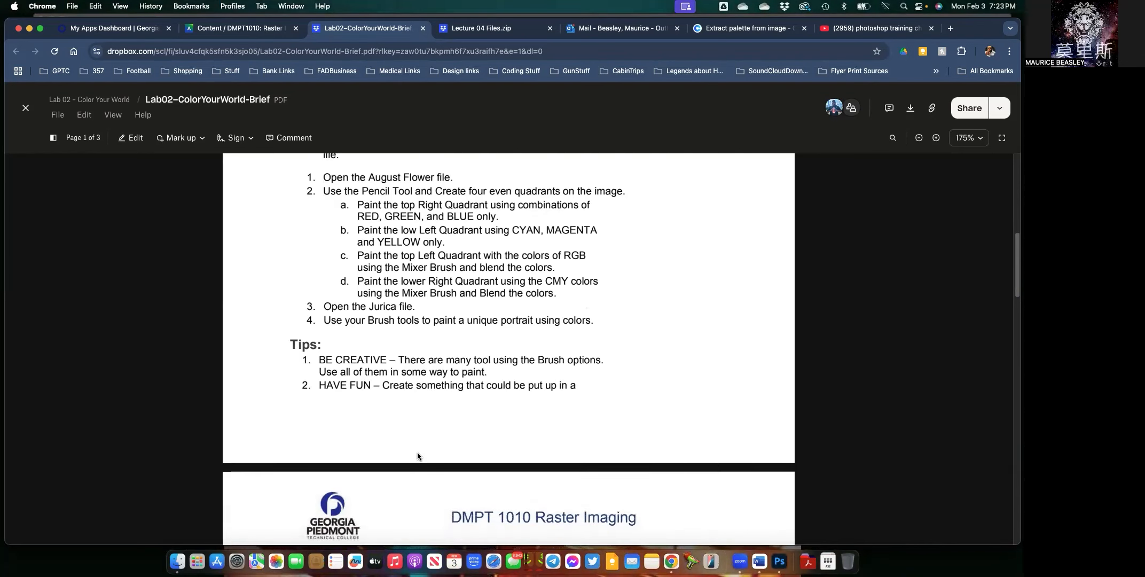
Review the brief's remaining tips, submission requirements and guidelines, then return to the MBaku3.psd document in Photoshop.
scroll(419, 453, down, 1)
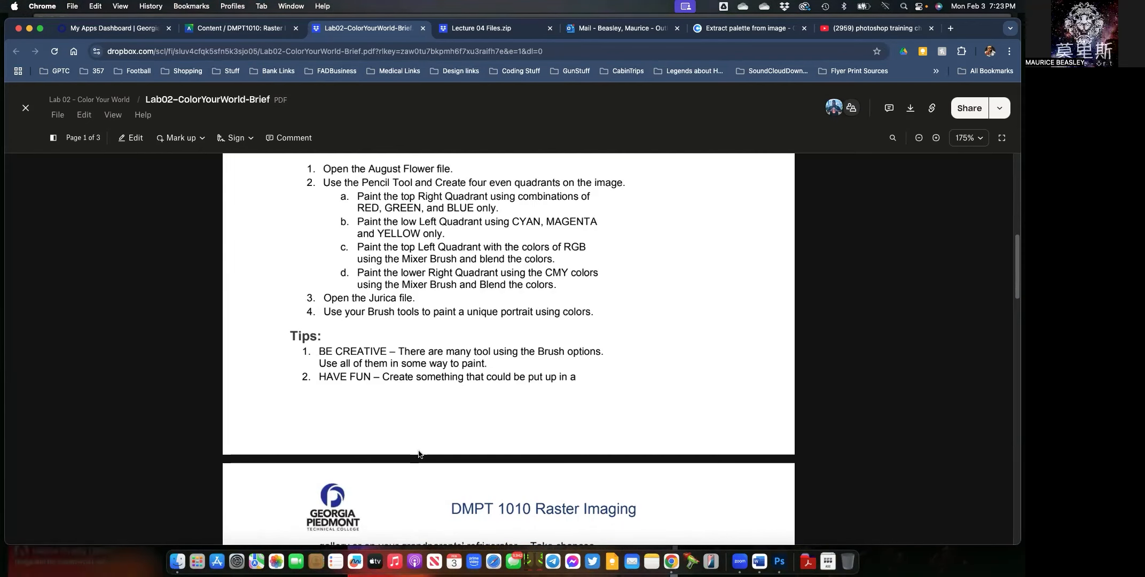
scroll(420, 454, down, 1)
scroll(419, 453, down, 5)
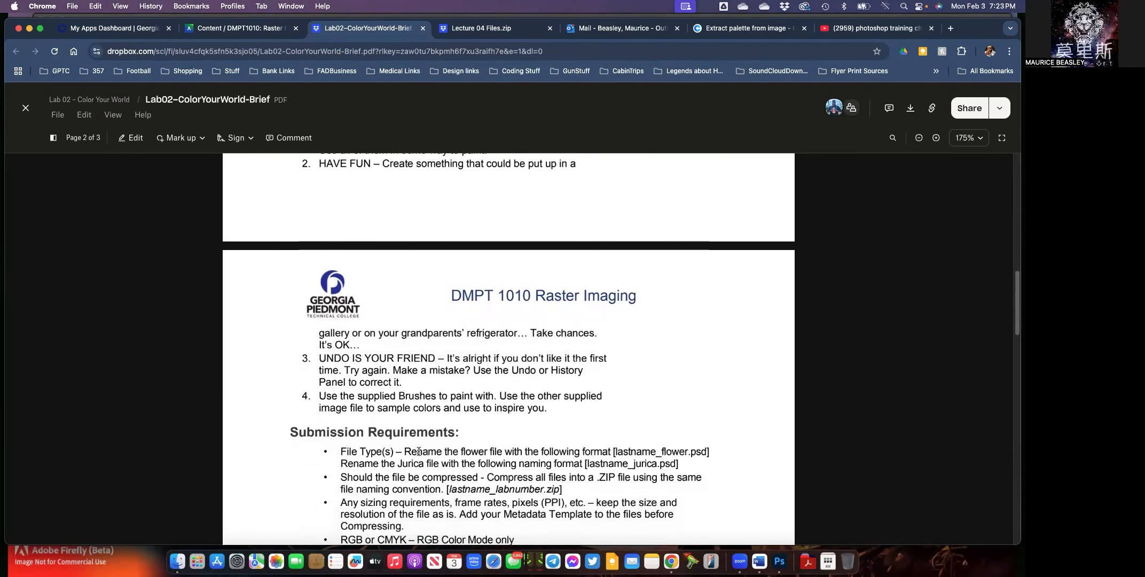
scroll(420, 452, down, 2)
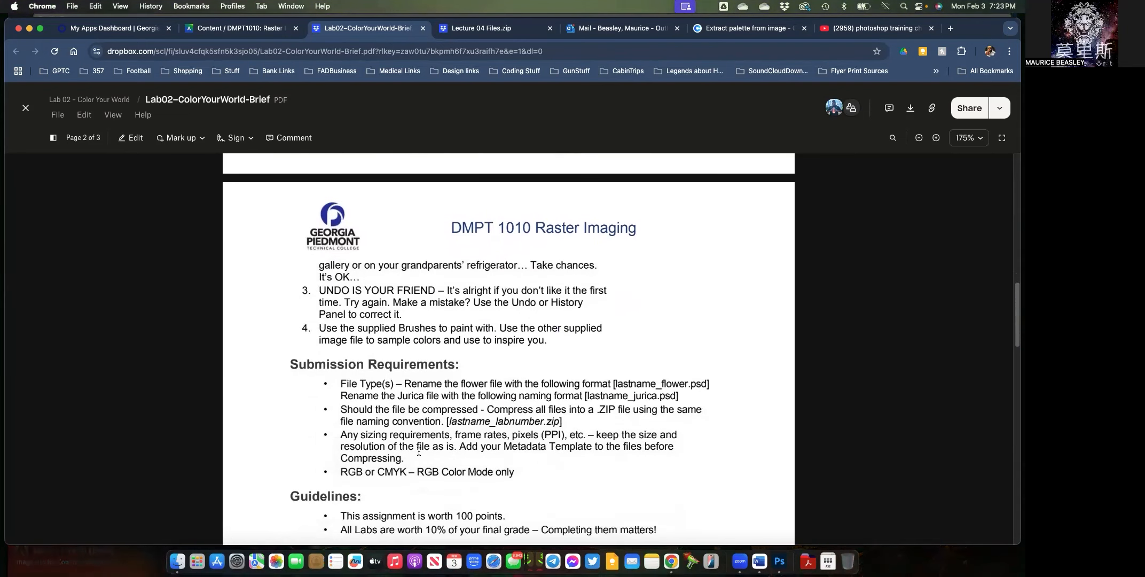
scroll(420, 452, down, 3)
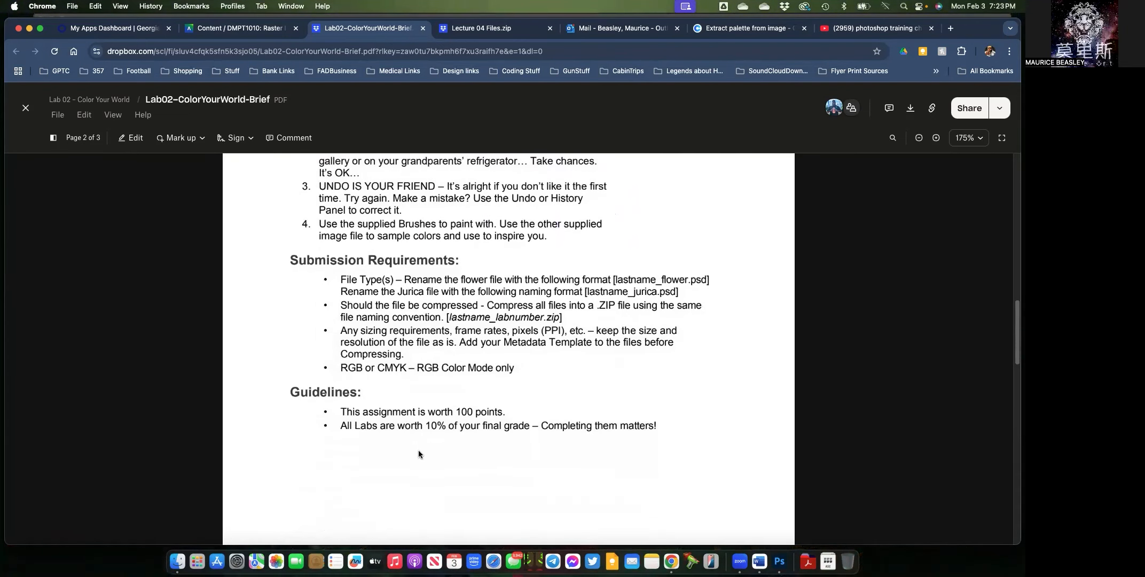
scroll(419, 453, up, 20)
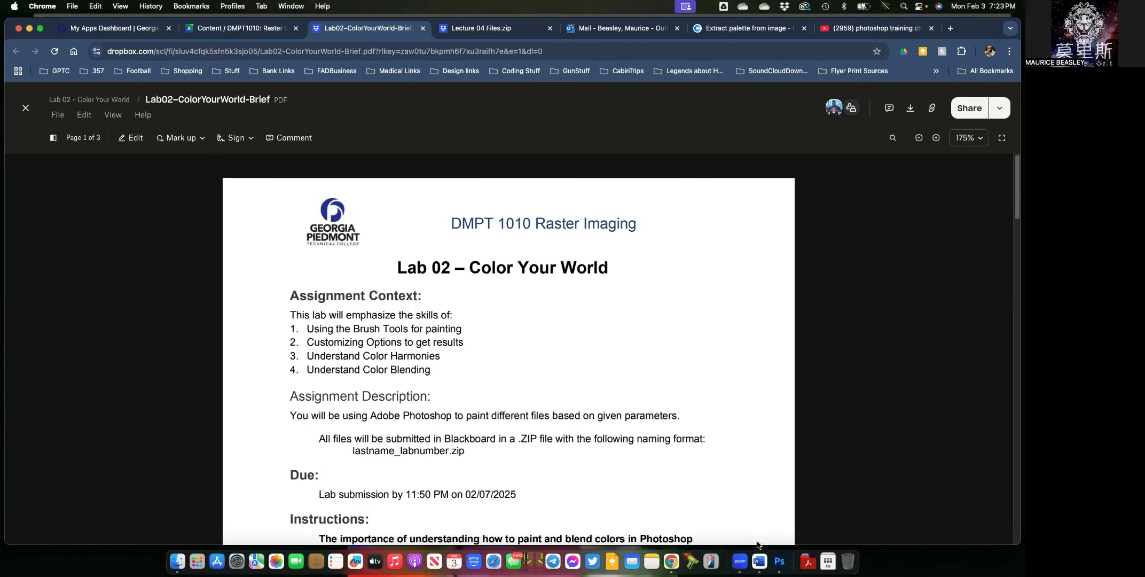
click(779, 560)
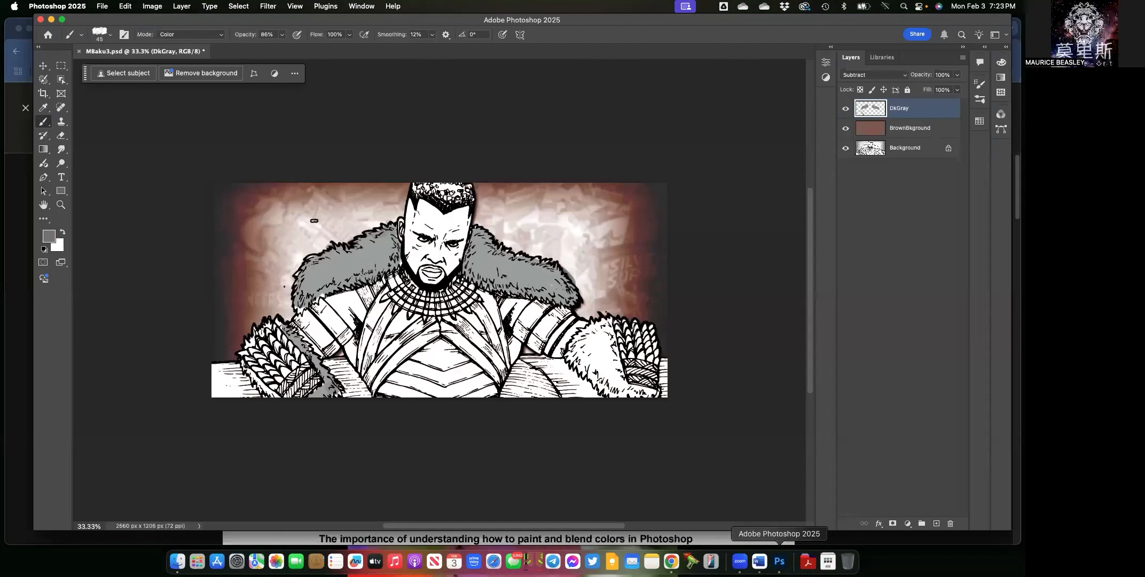